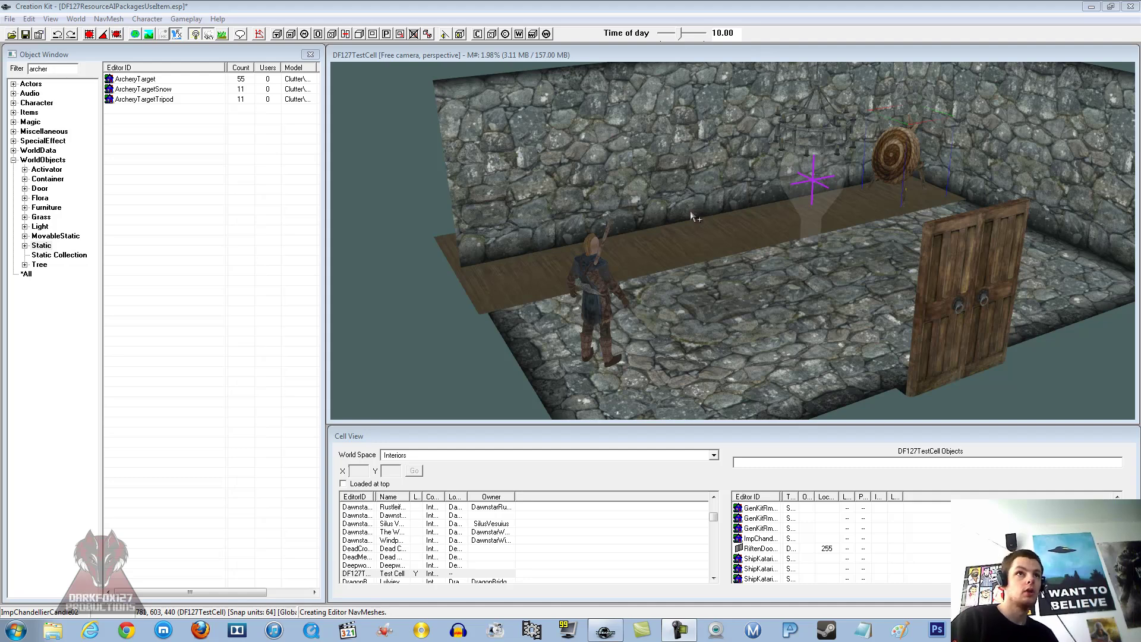
# Select the guard NPC and swing the view toward the wall and marker
pyautogui.scroll(-2, 686, 205)
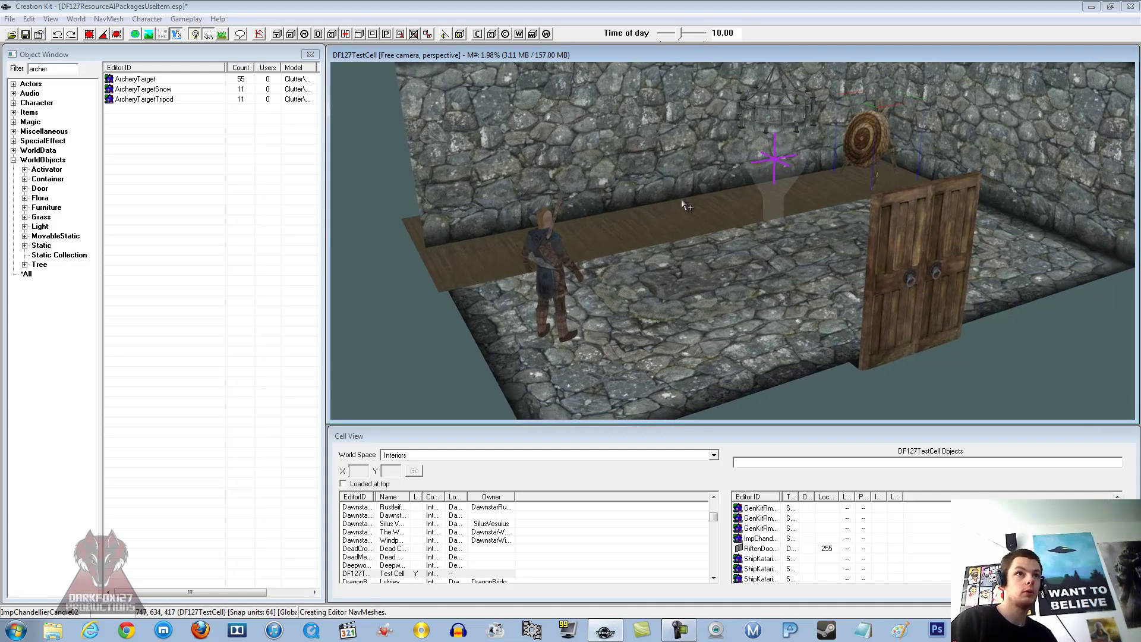
pyautogui.click(549, 257)
pyautogui.scroll(4, 623, 251)
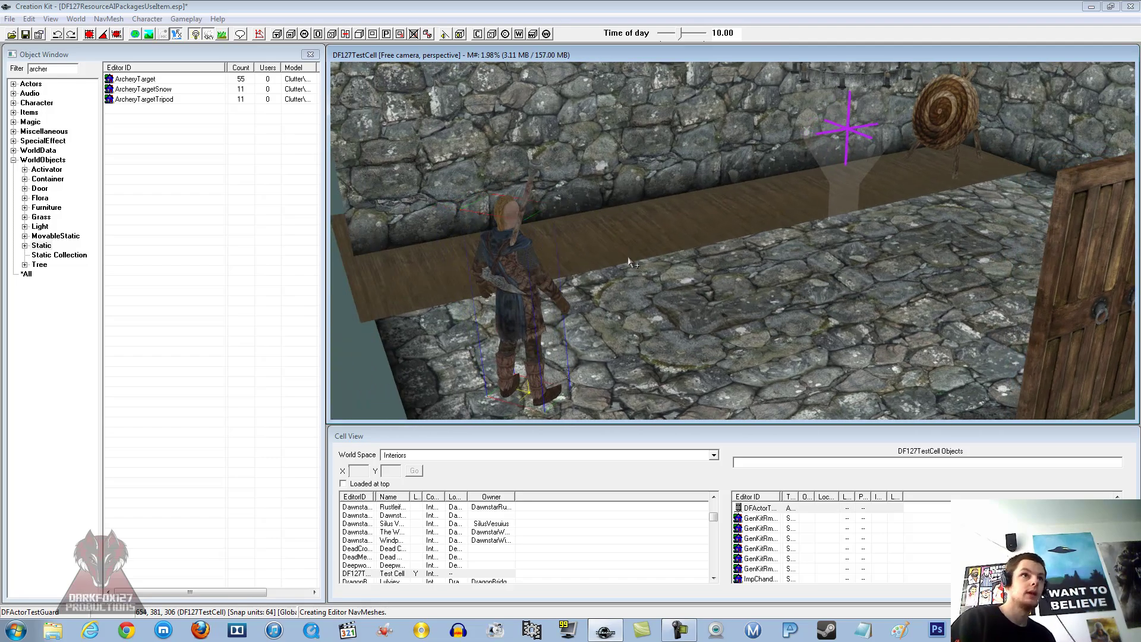
pyautogui.moveTo(622, 248)
pyautogui.mouseDown(button='middle')
pyautogui.moveTo(543, 244)
pyautogui.moveTo(890, 253)
pyautogui.moveTo(712, 250)
pyautogui.moveTo(748, 248)
pyautogui.moveTo(743, 262)
pyautogui.moveTo(698, 269)
pyautogui.mouseUp(button='middle')
pyautogui.scroll(1, 889, 252)
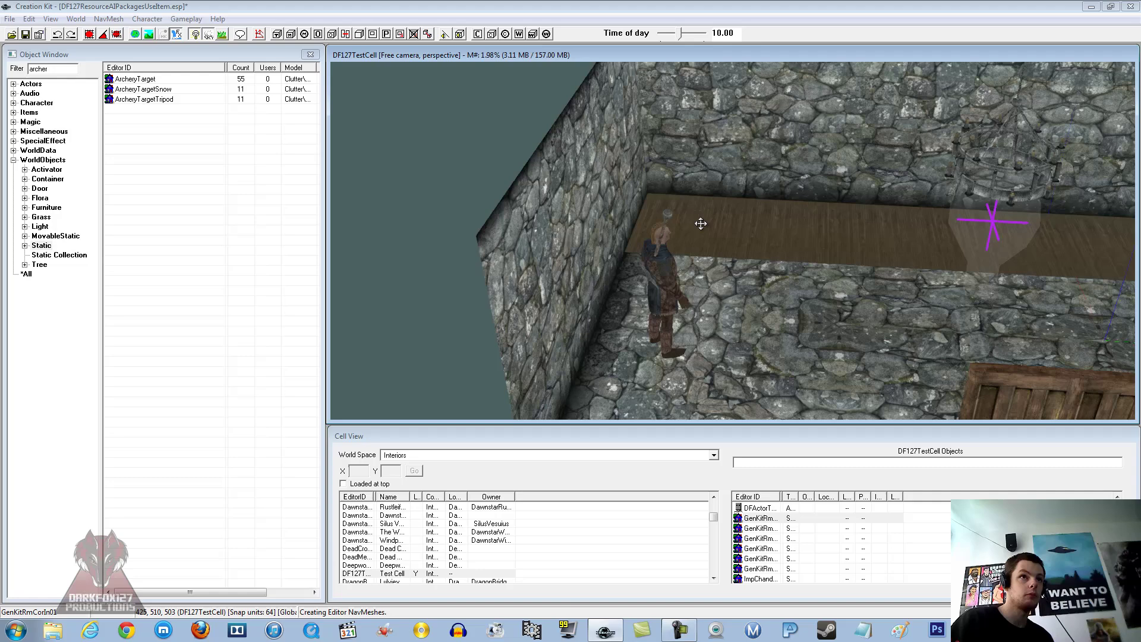
# Bring the archery target into view and select it
pyautogui.moveTo(761, 198)
pyautogui.mouseDown(button='middle')
pyautogui.moveTo(727, 188)
pyautogui.moveTo(756, 184)
pyautogui.mouseUp(button='middle')
pyautogui.scroll(2, 727, 188)
pyautogui.scroll(-3, 728, 187)
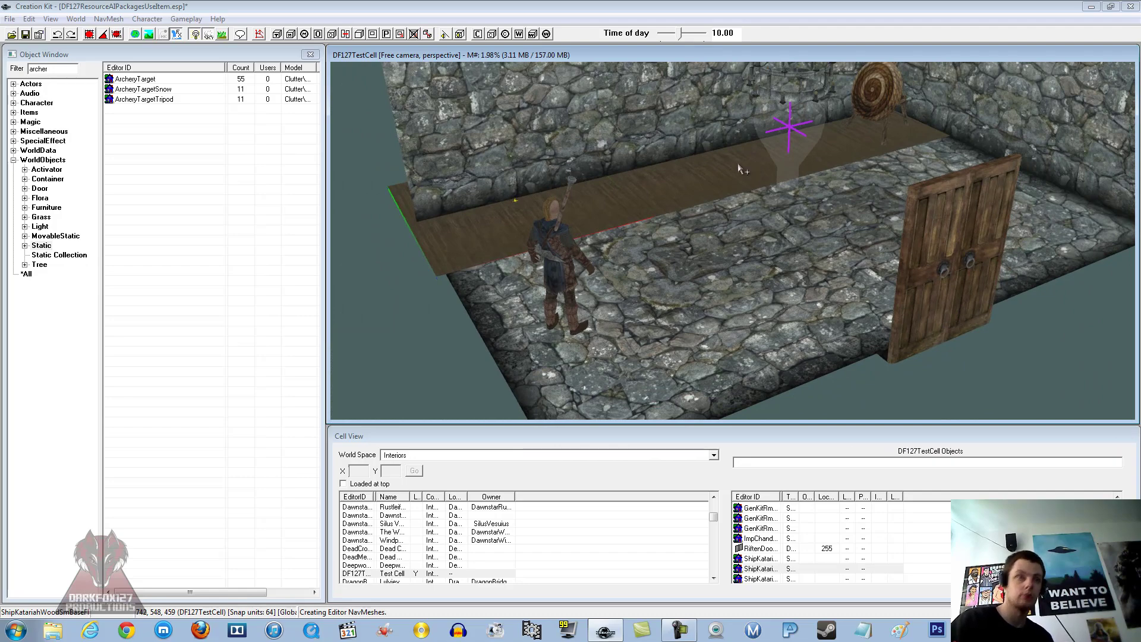
pyautogui.scroll(2, 695, 181)
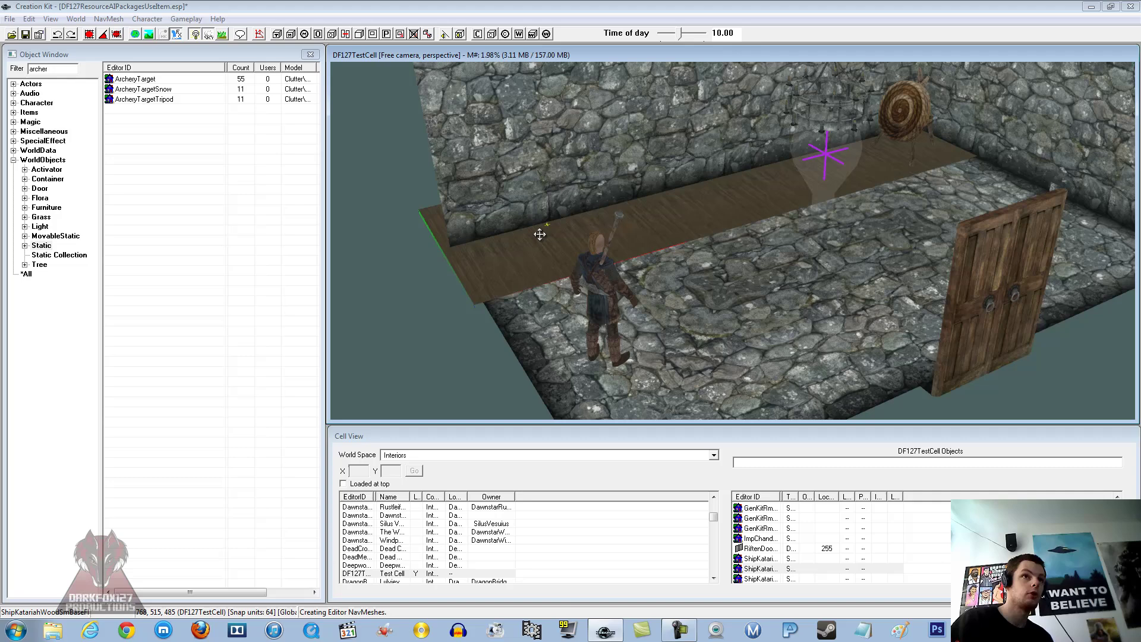
pyautogui.moveTo(576, 206); pyautogui.dragTo(573, 221, button='middle')
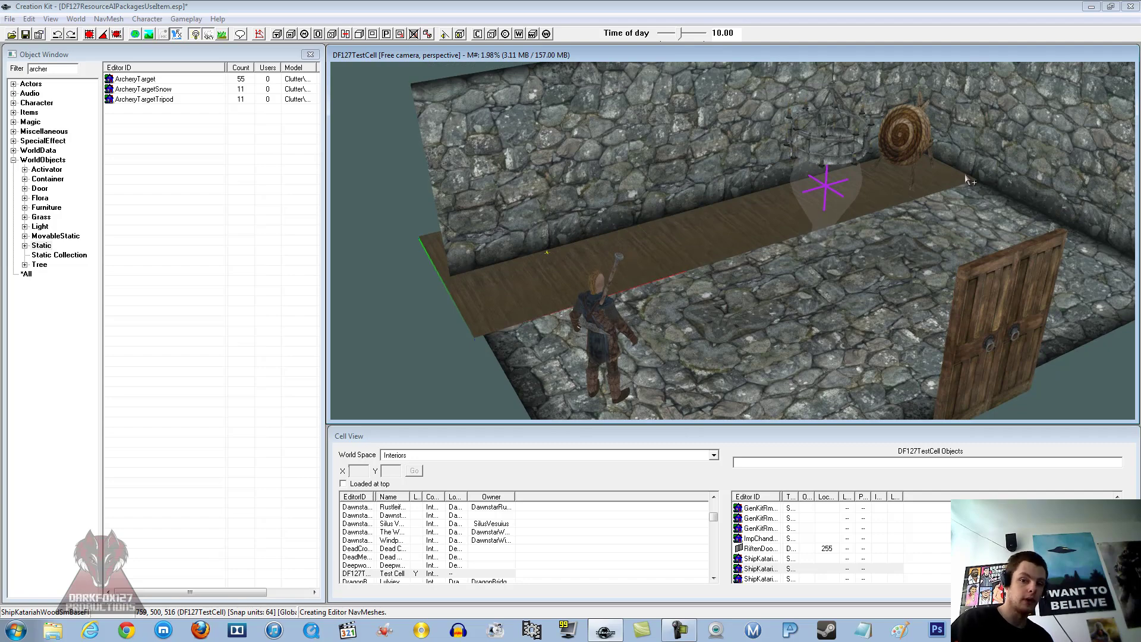
pyautogui.click(911, 144)
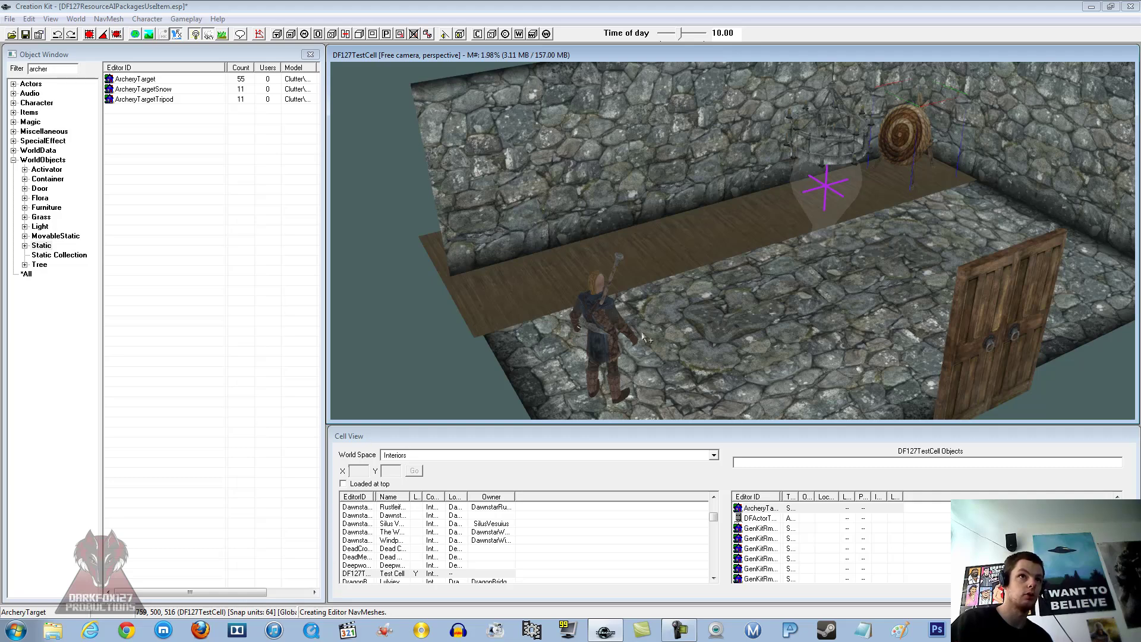
# In the guard's reference properties, add a TrainingTarget linked reference to ArcheryTarget
pyautogui.doubleClick(596, 306)
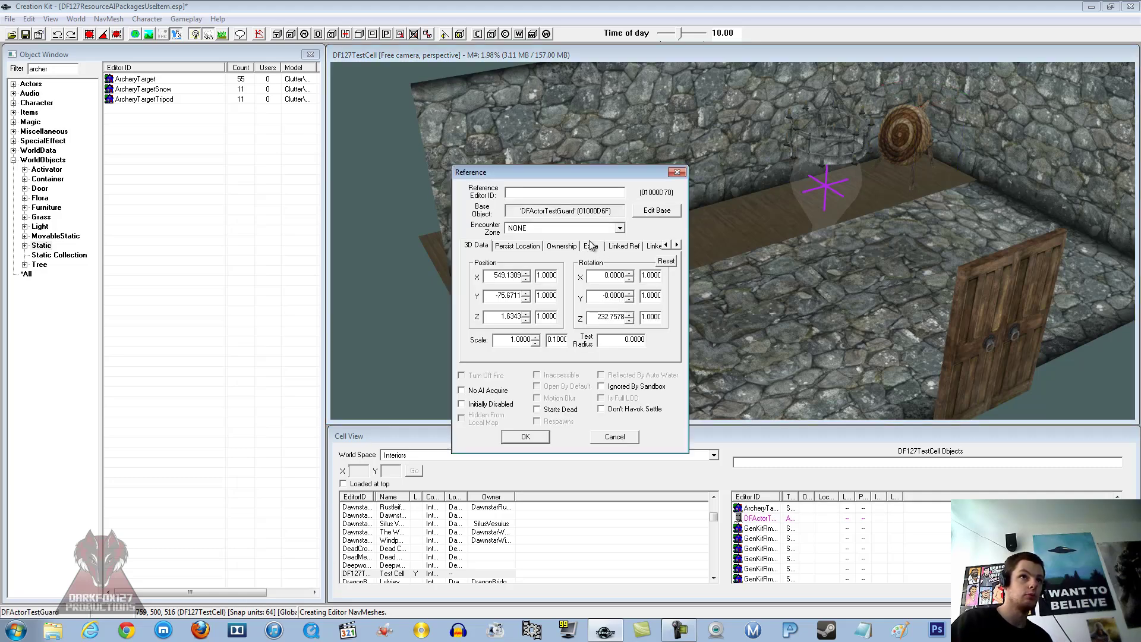
pyautogui.click(623, 245)
pyautogui.rightClick(557, 282)
pyautogui.click(554, 290)
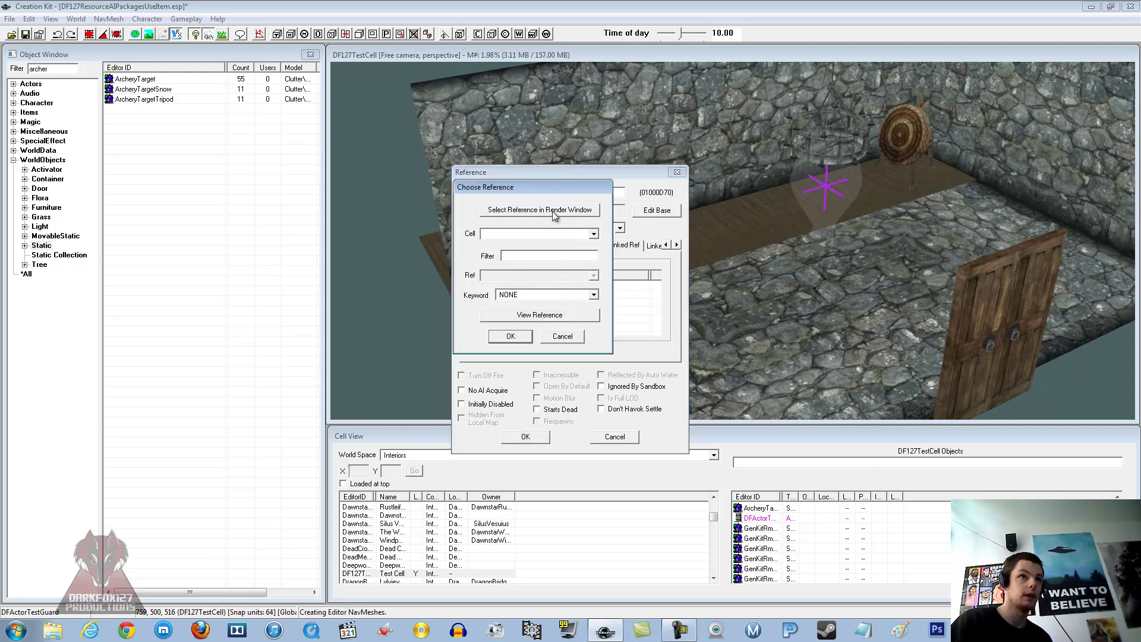
pyautogui.click(551, 211)
pyautogui.click(907, 148)
pyautogui.click(554, 295)
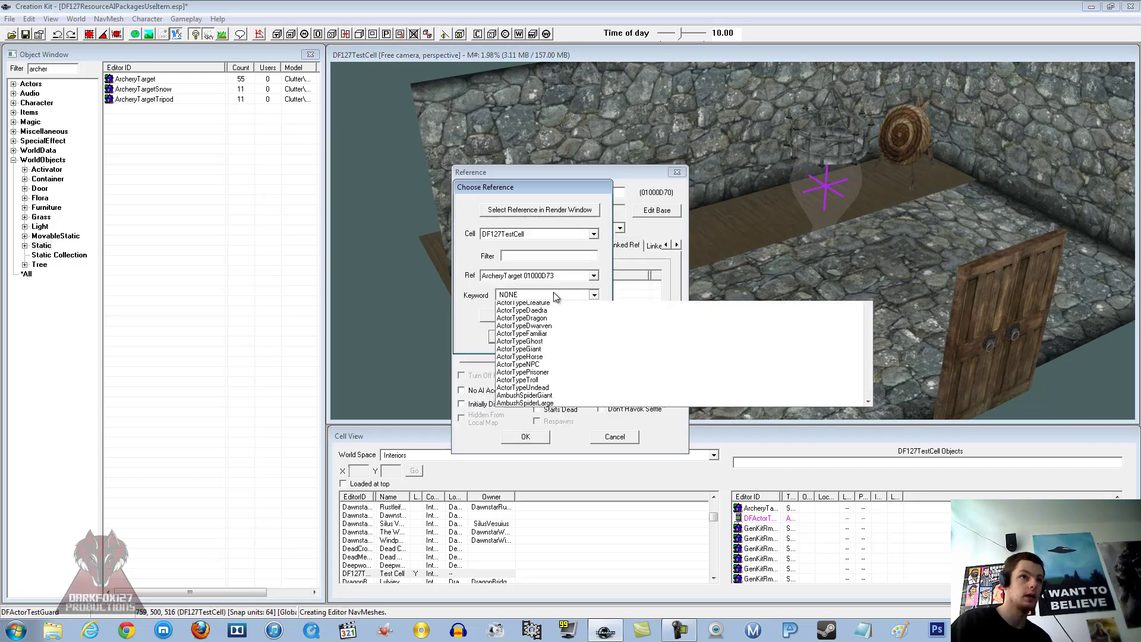
pyautogui.write('tr')
pyautogui.press('Return')
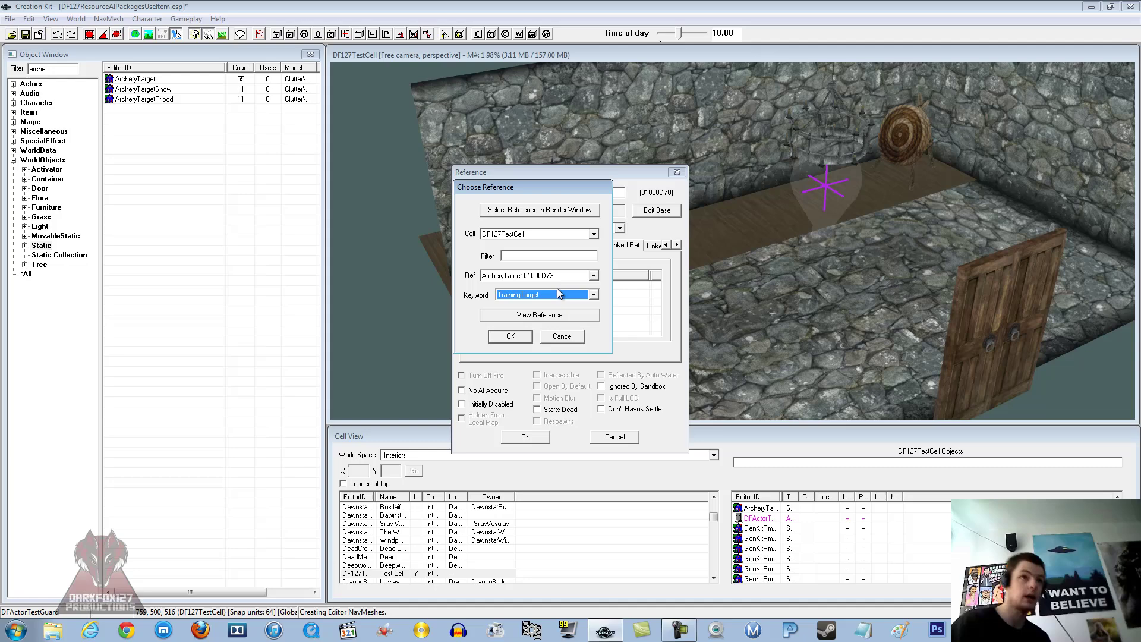
pyautogui.click(530, 335)
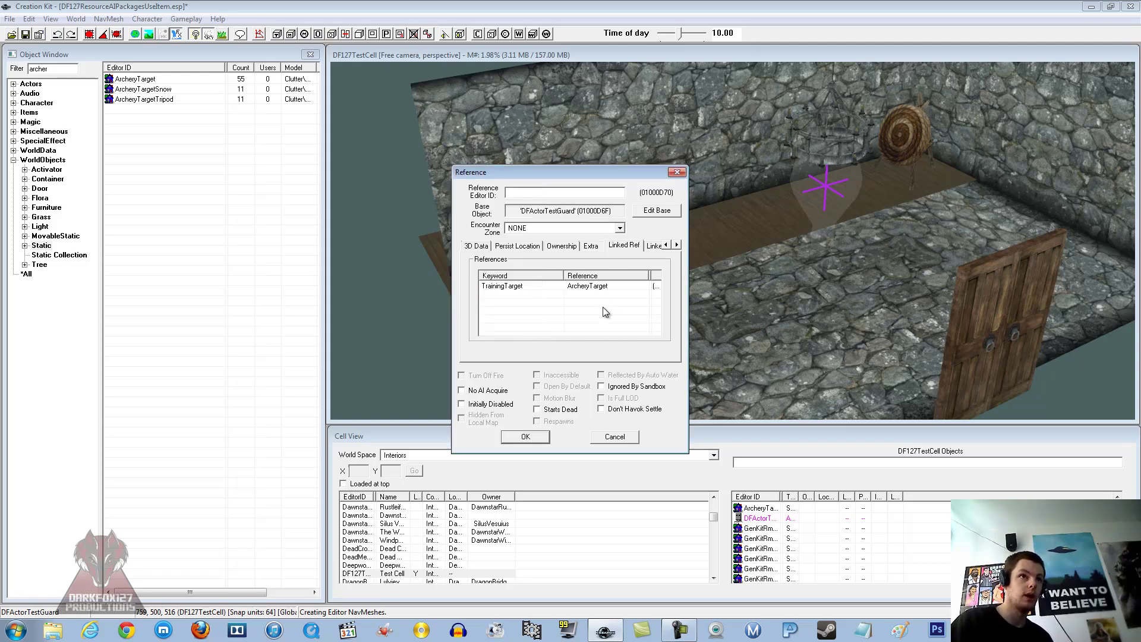
# Delete the TrainingTarget linked reference and close the guard's reference properties
pyautogui.click(593, 290)
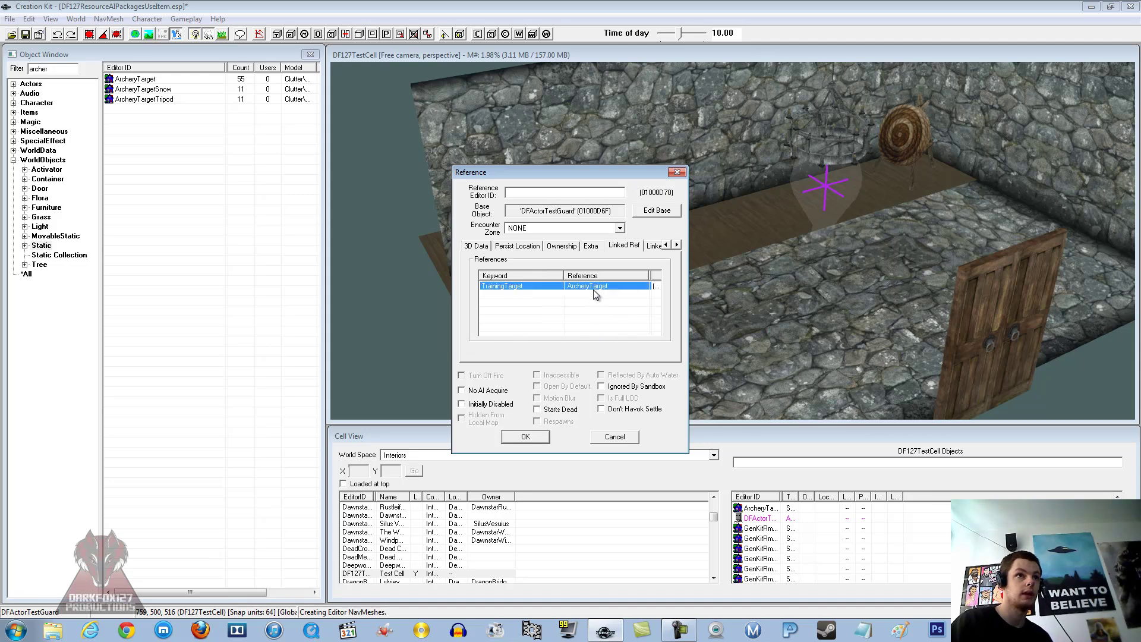
pyautogui.press('Delete')
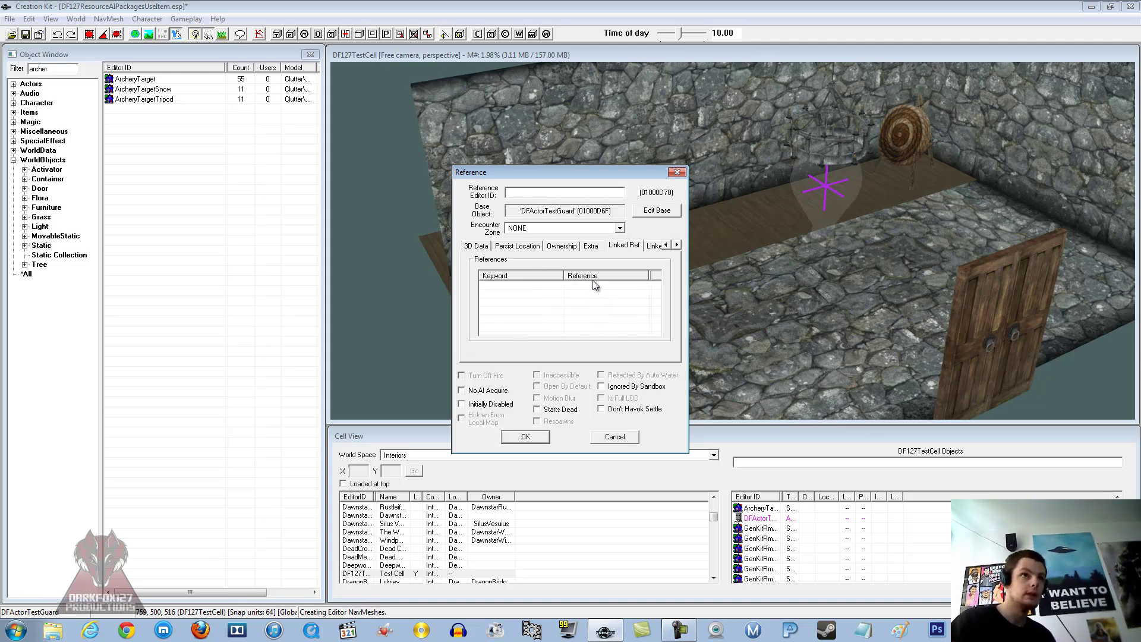
pyautogui.press('Return')
# Move the guard next to the right wall by the door
pyautogui.scroll(-5, 658, 257)
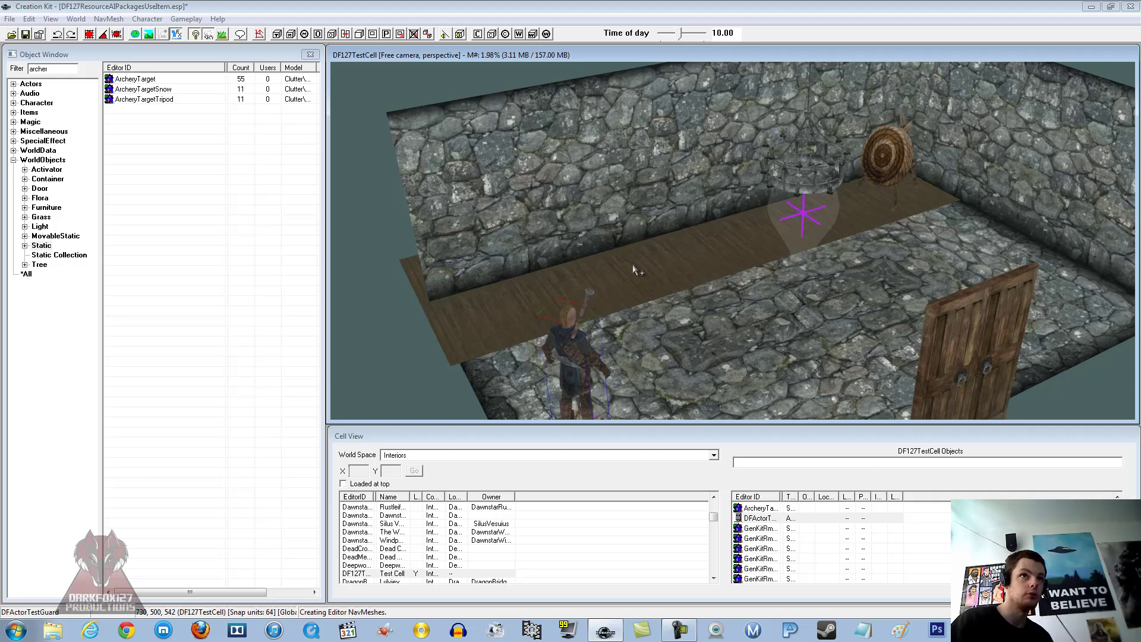
pyautogui.keyDown('shift'); pyautogui.moveTo(658, 256); pyautogui.dragTo(702, 248, button='middle'); pyautogui.keyUp('shift')
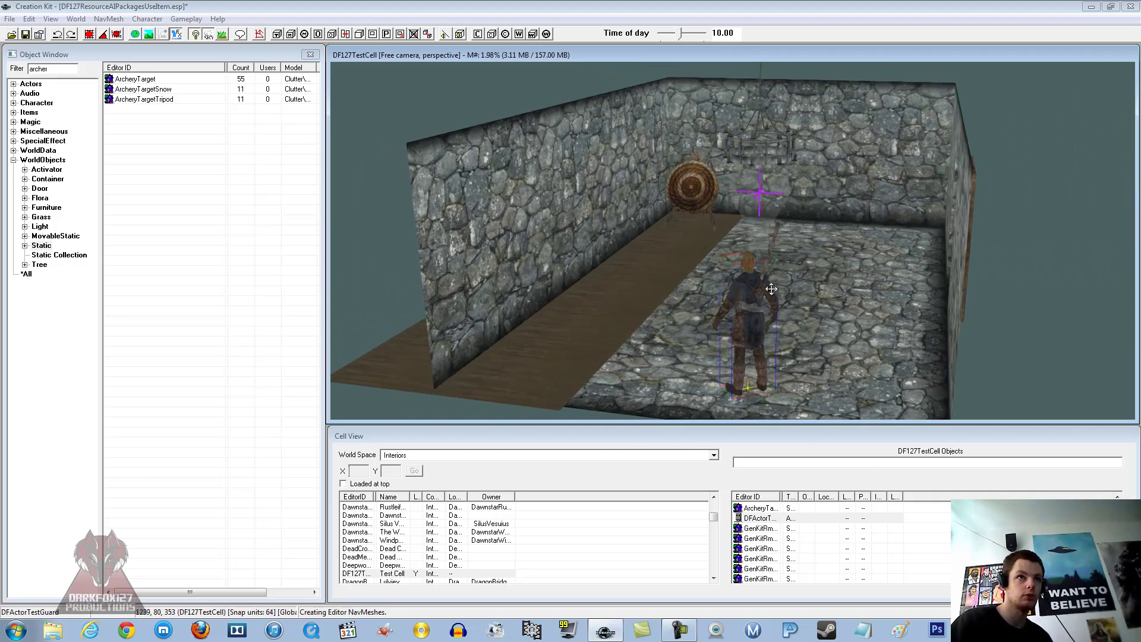
pyautogui.moveTo(729, 270)
pyautogui.keyDown('shift'); pyautogui.mouseDown(button='middle')
pyautogui.moveTo(703, 254)
pyautogui.moveTo(721, 251)
pyautogui.mouseUp(button='middle'); pyautogui.keyUp('shift')
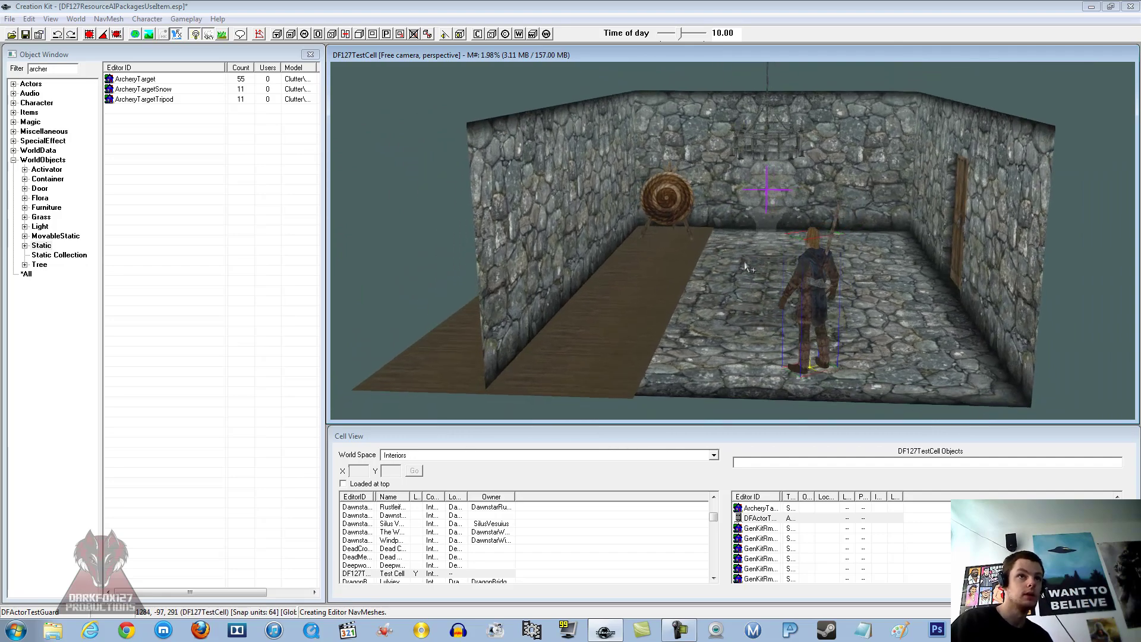
pyautogui.moveTo(826, 276); pyautogui.dragTo(933, 268)
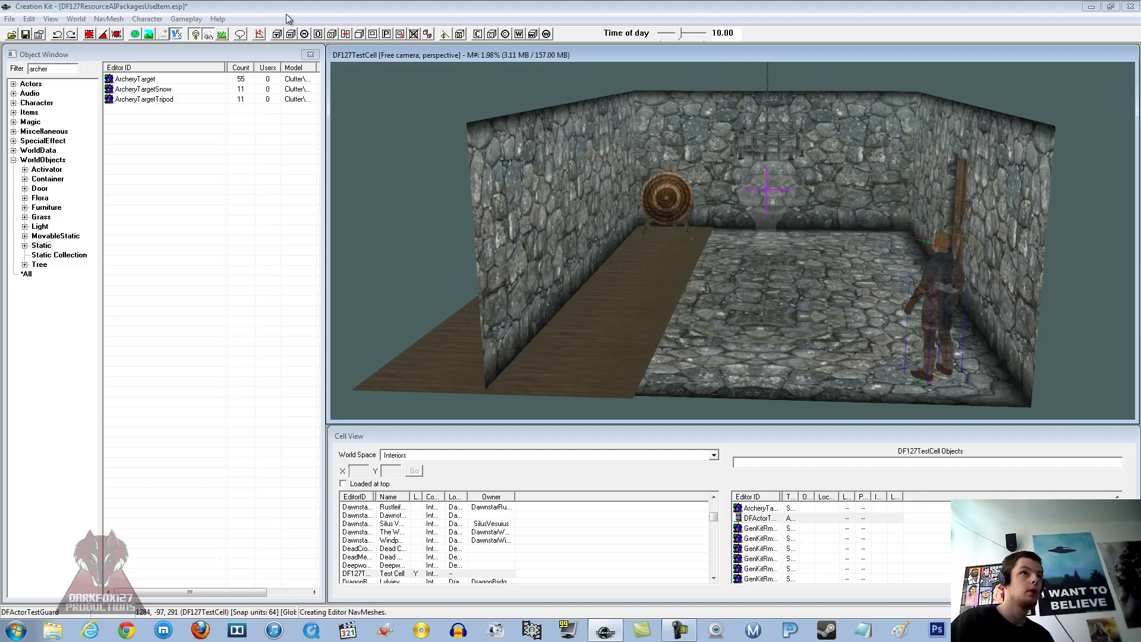
# Toggle the Navmesh toolbar and overlay on, then close it
pyautogui.click(259, 34)
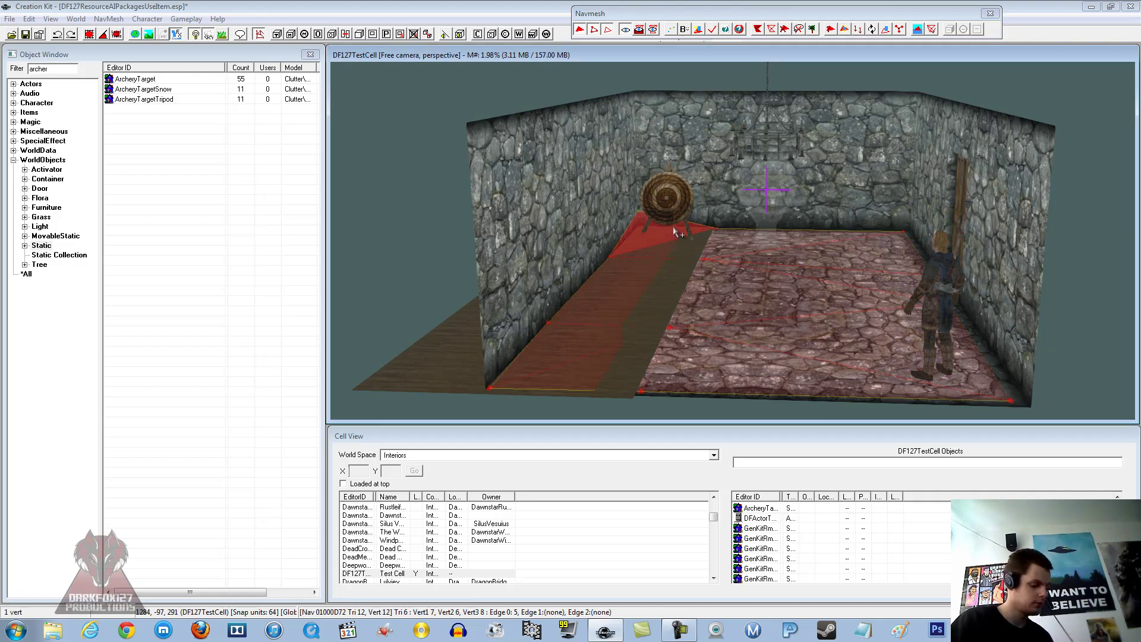
pyautogui.keyDown('ctrl'); pyautogui.rightClick(597, 202); pyautogui.keyUp('ctrl')
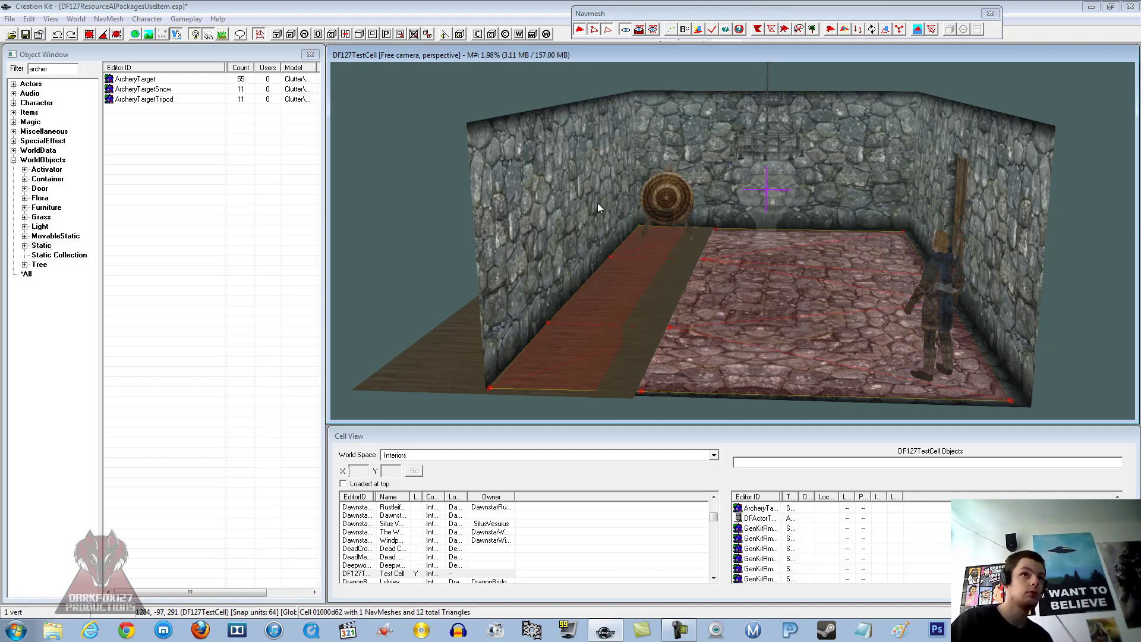
pyautogui.click(989, 14)
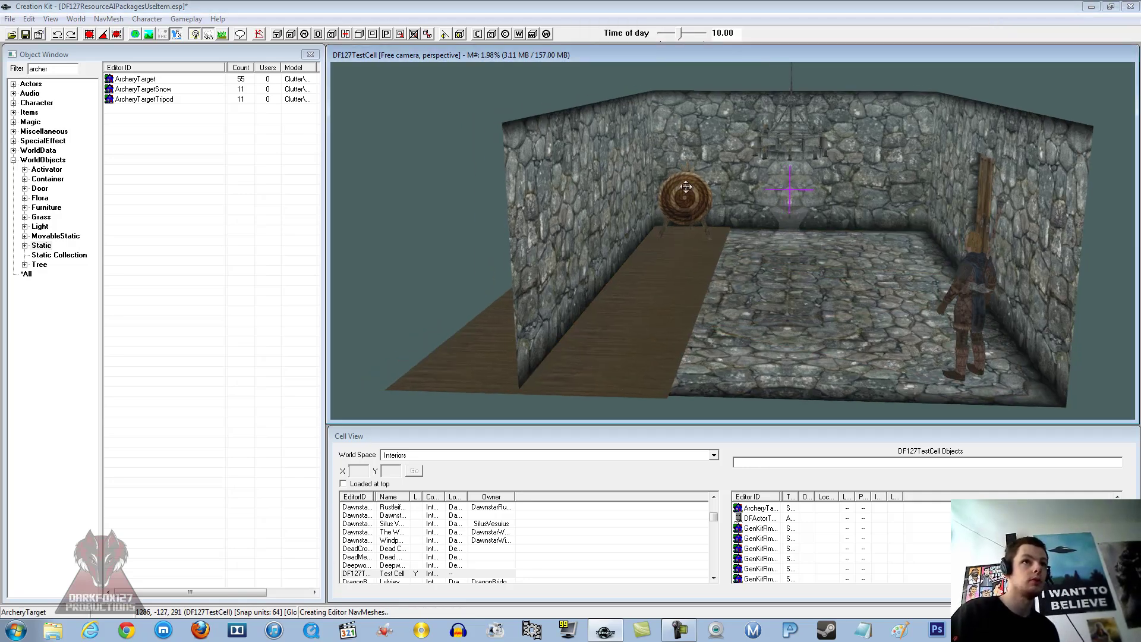
pyautogui.click(686, 187)
pyautogui.scroll(5, 689, 185)
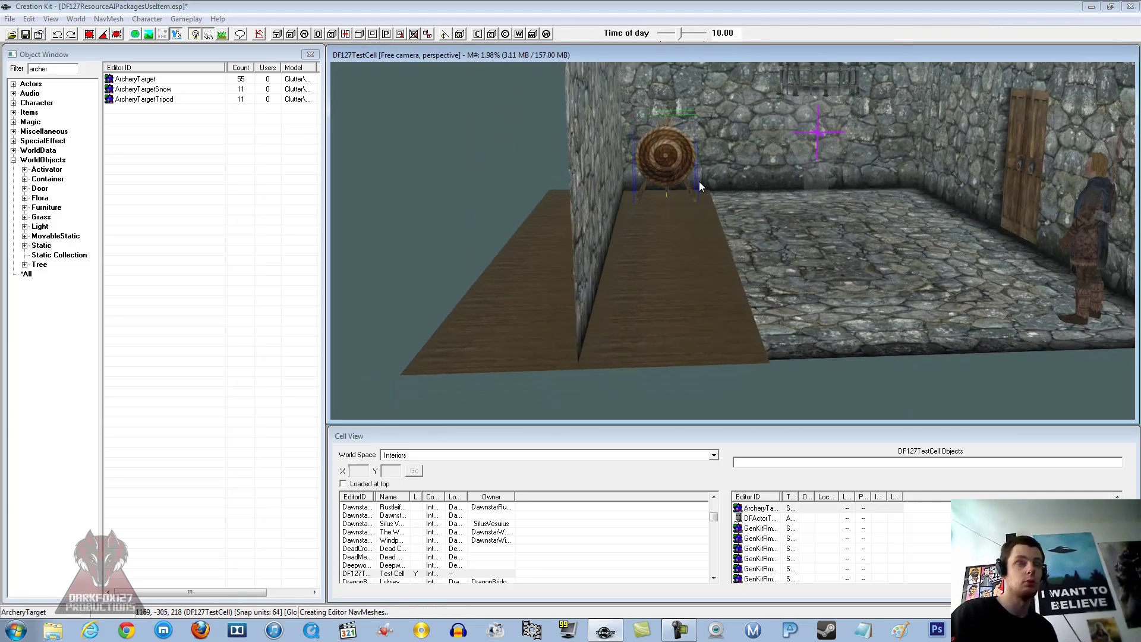
pyautogui.keyDown('shift'); pyautogui.moveTo(700, 187); pyautogui.dragTo(695, 189, button='middle'); pyautogui.keyUp('shift')
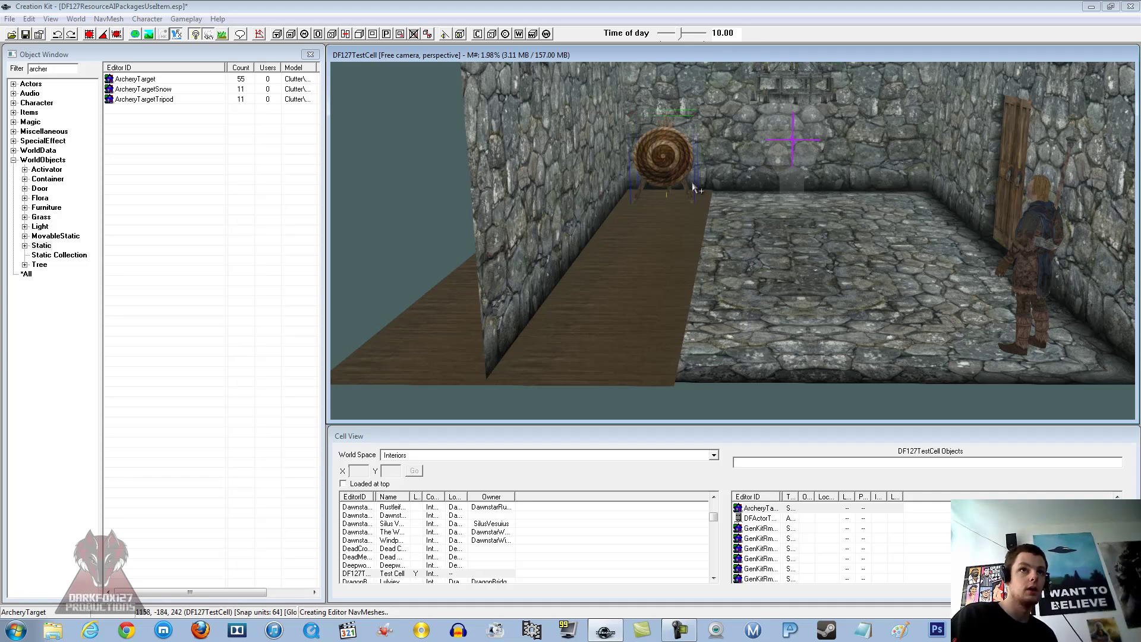
pyautogui.keyDown('shift'); pyautogui.moveTo(692, 196); pyautogui.dragTo(689, 174, button='middle'); pyautogui.keyUp('shift')
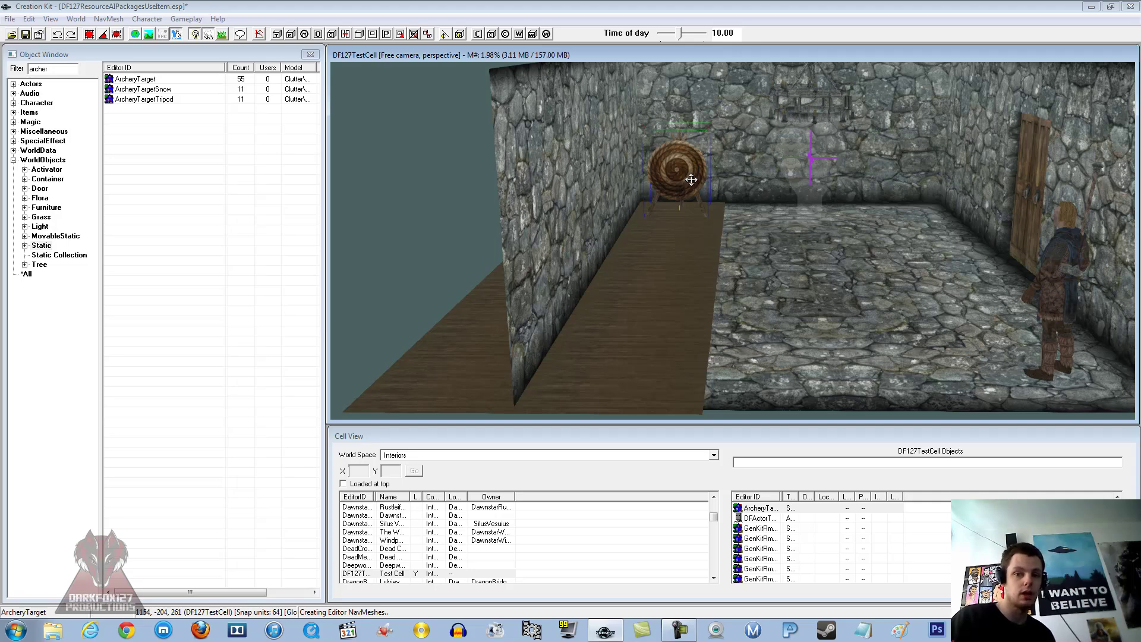
pyautogui.scroll(-2, 696, 187)
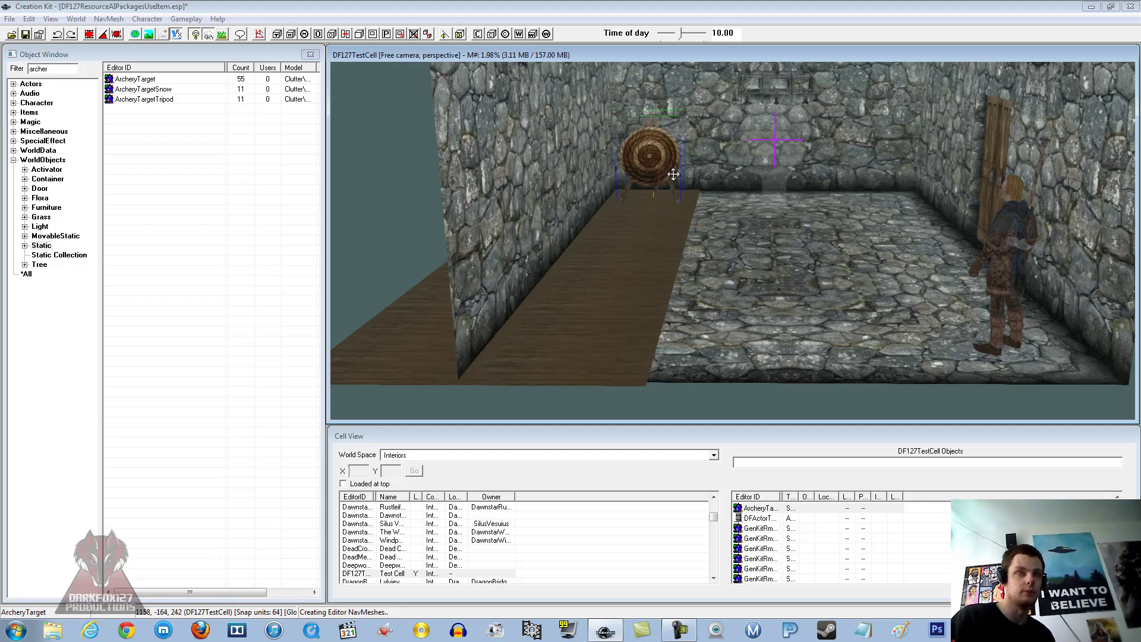
pyautogui.moveTo(673, 174); pyautogui.dragTo(679, 189, button='middle')
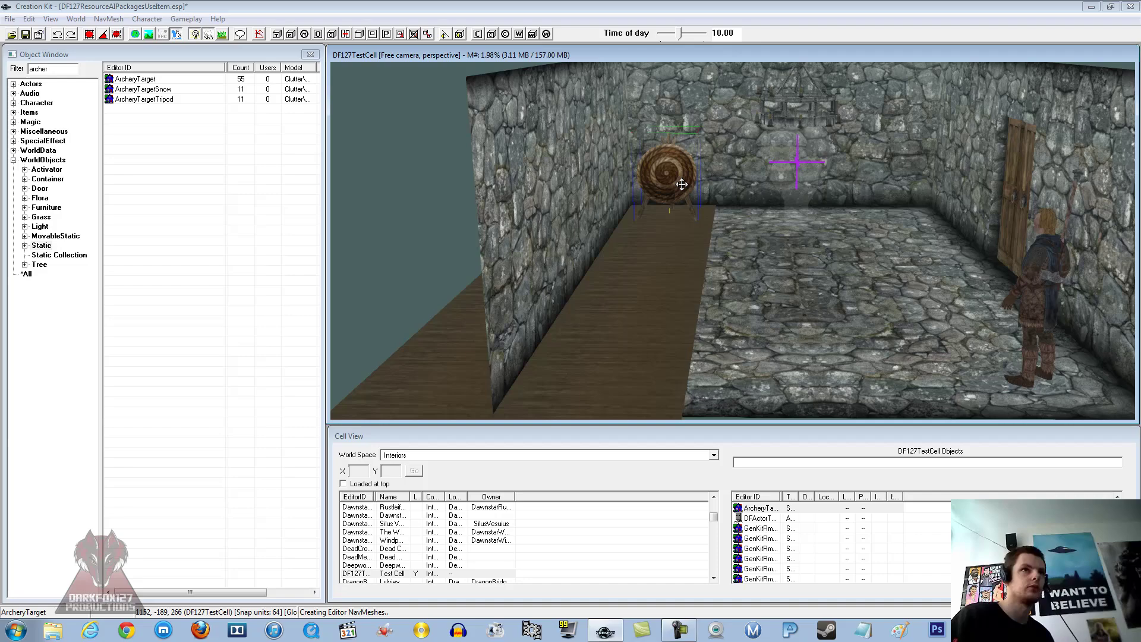
pyautogui.keyDown('shift'); pyautogui.moveTo(681, 184); pyautogui.dragTo(661, 210, button='middle'); pyautogui.keyUp('shift')
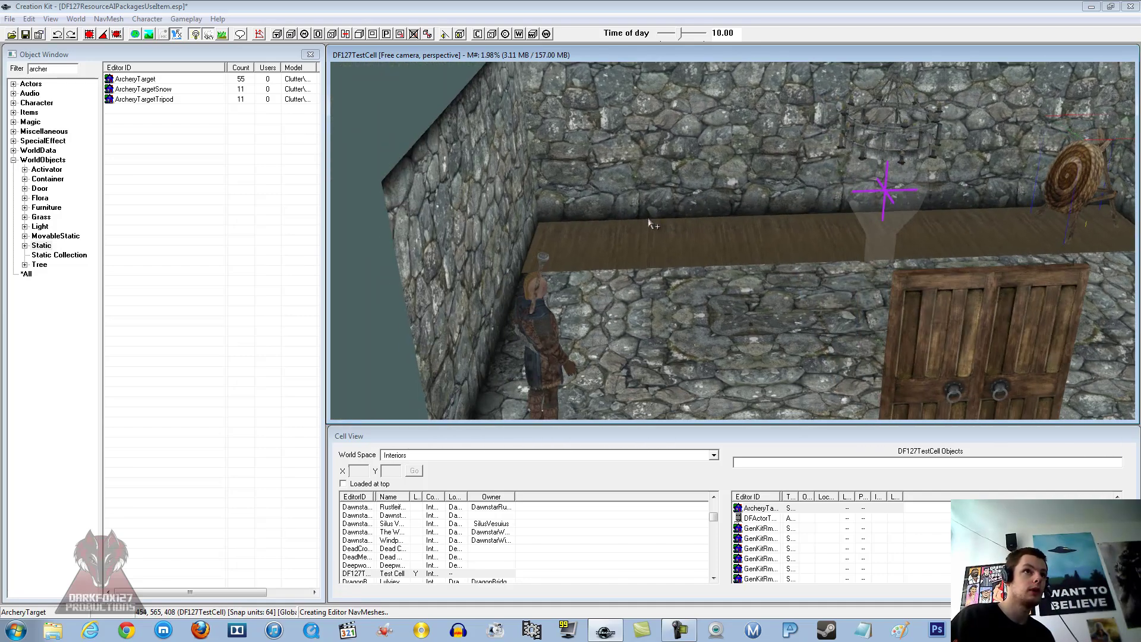
# Filter the Object Window for 'xmarker' and place an XMarkerHeading in the test room
pyautogui.click(540, 305)
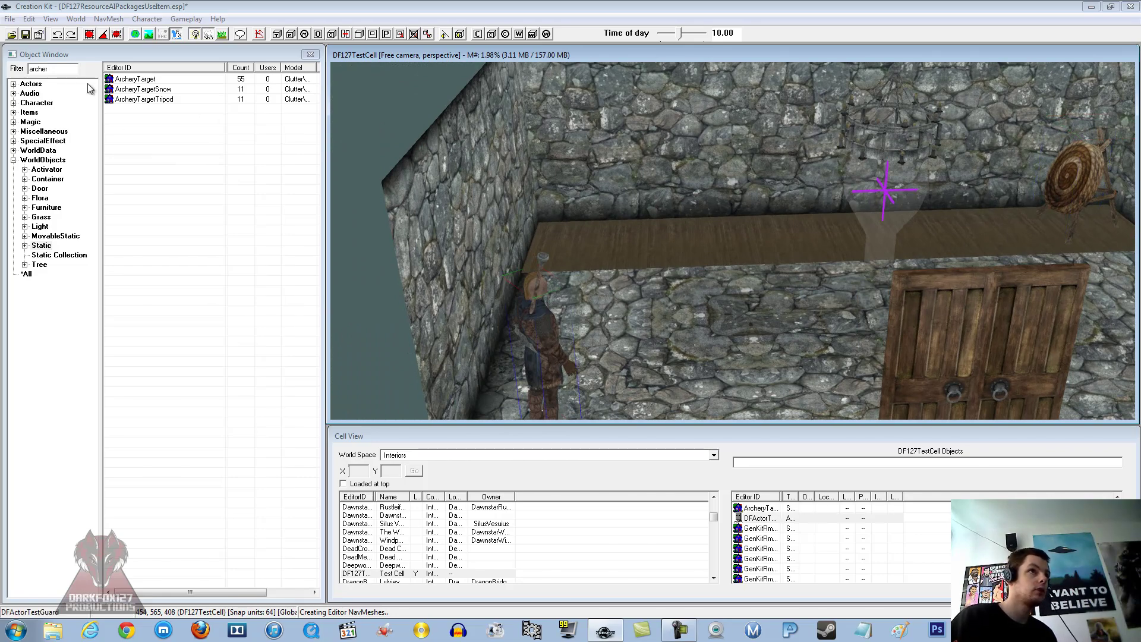
pyautogui.click(13, 76)
pyautogui.write('xma')
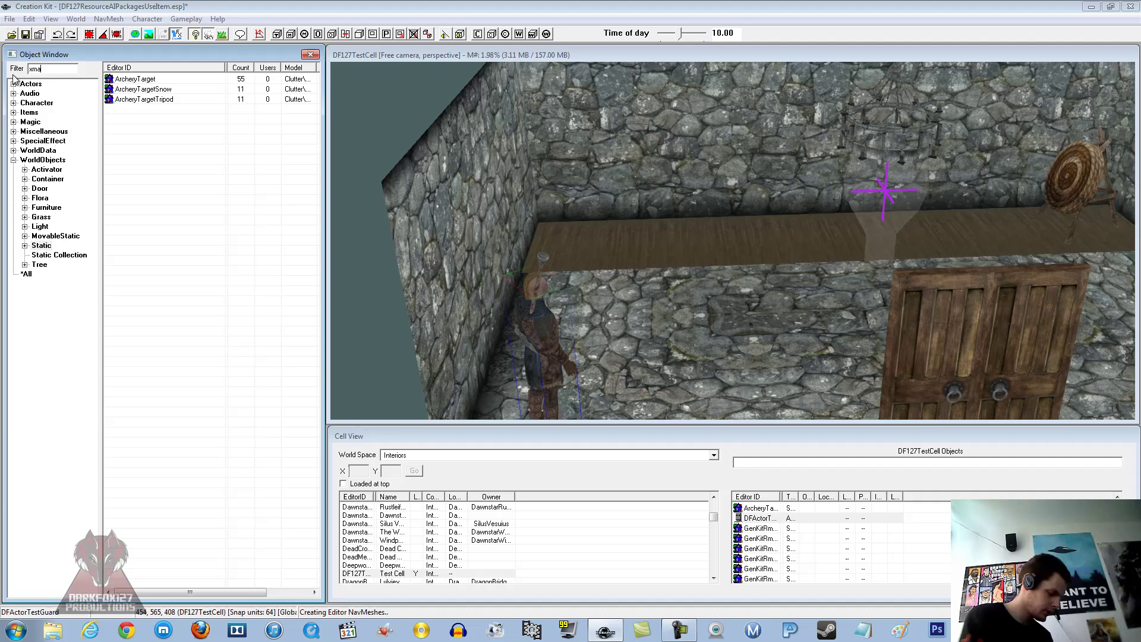
pyautogui.write('rker')
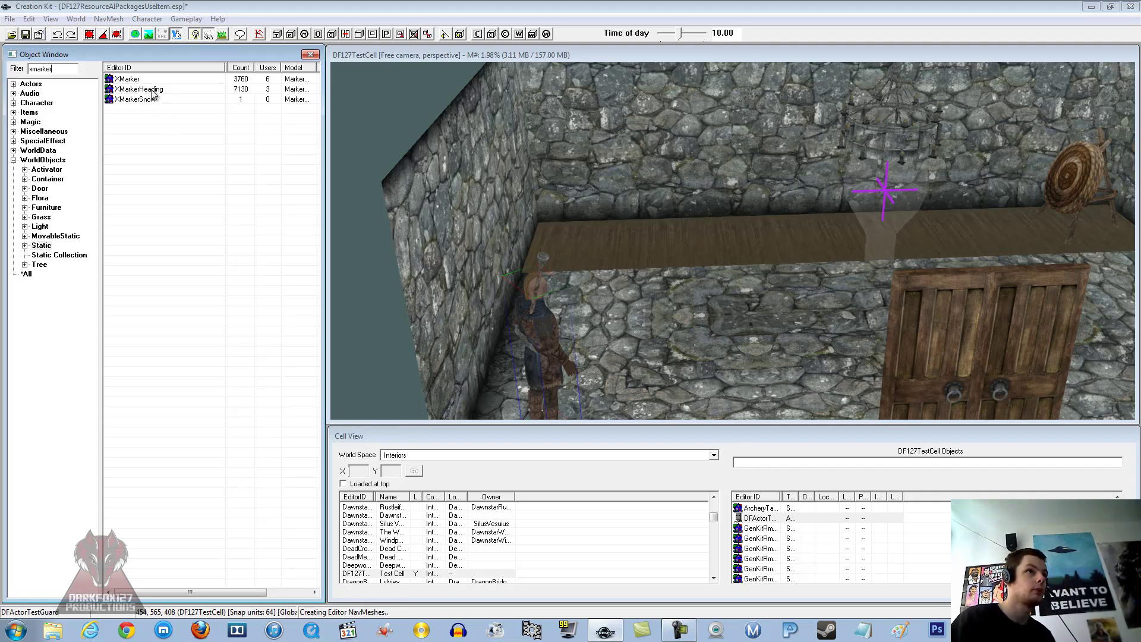
pyautogui.click(130, 90)
pyautogui.moveTo(129, 91)
pyautogui.mouseDown()
pyautogui.moveTo(622, 237)
pyautogui.moveTo(606, 234)
pyautogui.mouseUp()
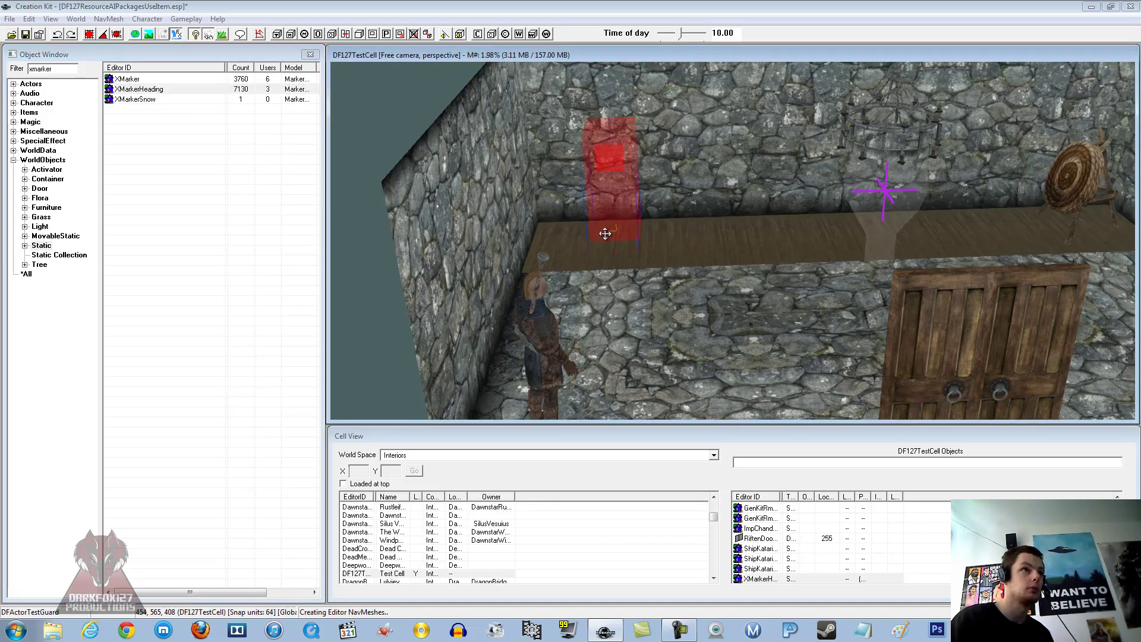
# Rotate the heading marker to point right toward the archery target
pyautogui.scroll(3, 609, 253)
pyautogui.scroll(3, 610, 254)
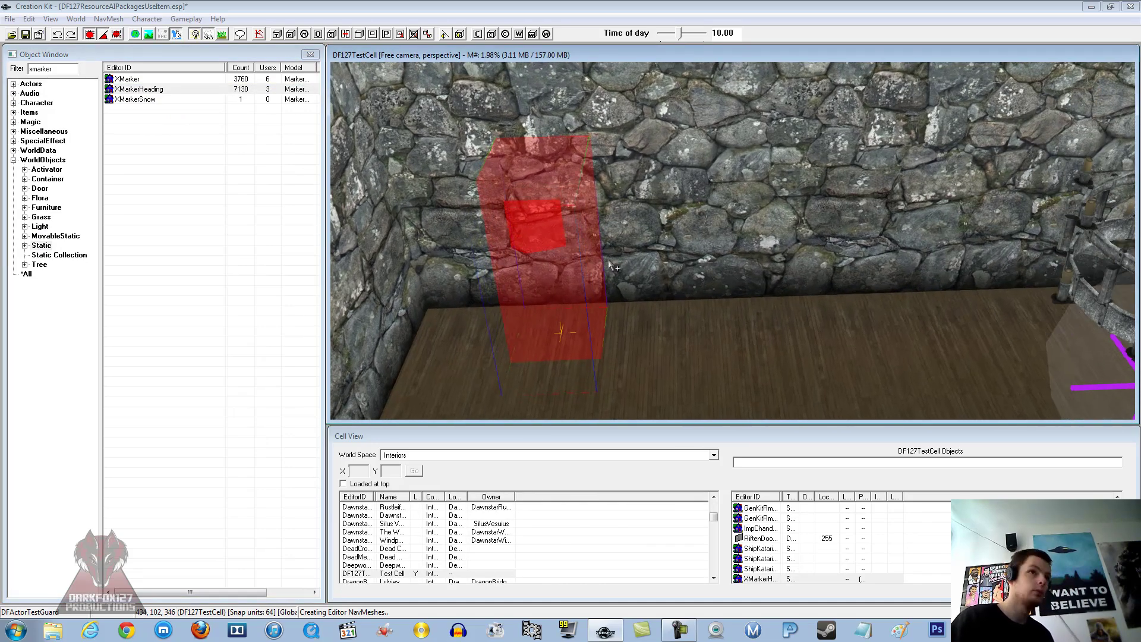
pyautogui.moveTo(523, 262)
pyautogui.mouseDown(button='right')
pyautogui.moveTo(508, 258)
pyautogui.moveTo(595, 253)
pyautogui.moveTo(557, 268)
pyautogui.mouseUp(button='right')
pyautogui.scroll(-3, 557, 269)
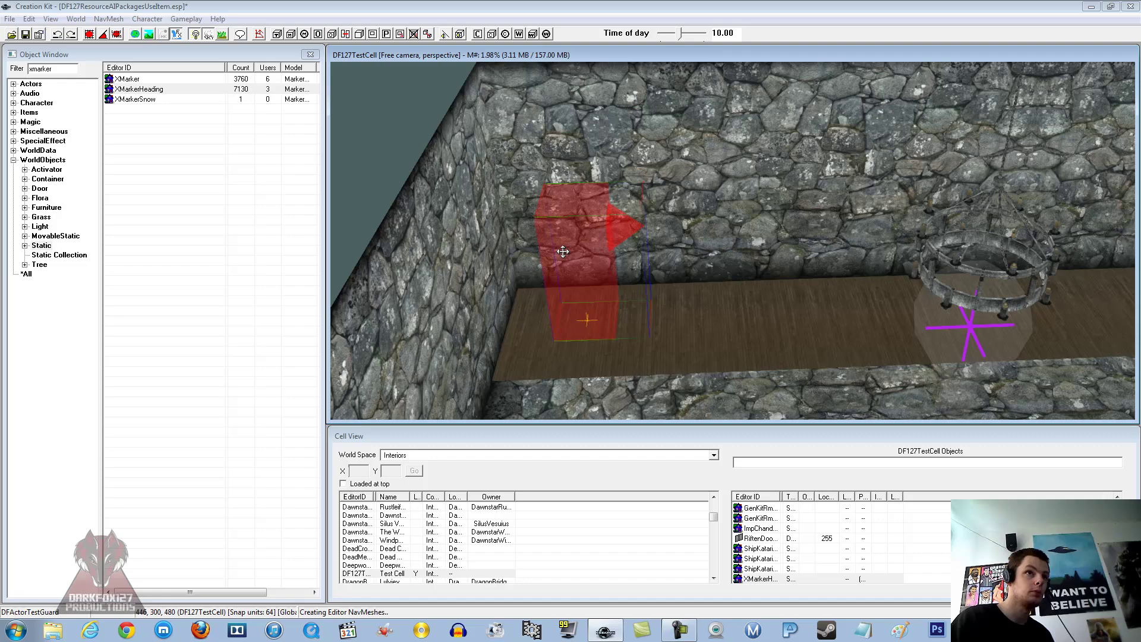
pyautogui.moveTo(557, 268)
pyautogui.mouseDown(button='middle')
pyautogui.moveTo(546, 294)
pyautogui.moveTo(542, 258)
pyautogui.moveTo(582, 216)
pyautogui.mouseUp(button='middle')
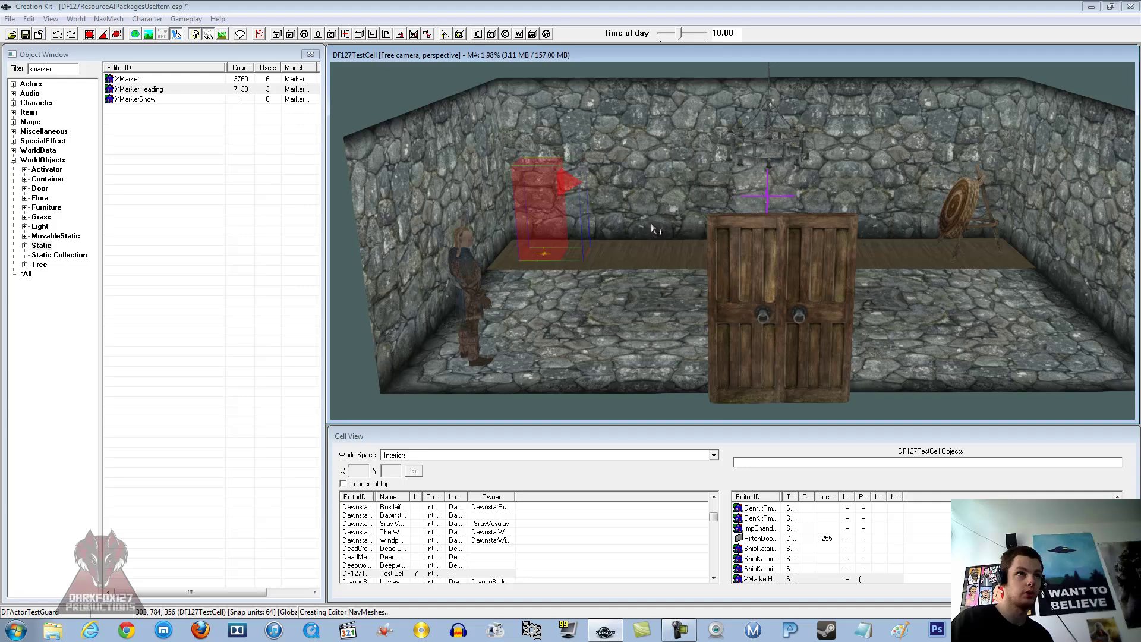
pyautogui.moveTo(656, 229); pyautogui.dragTo(658, 231, button='middle')
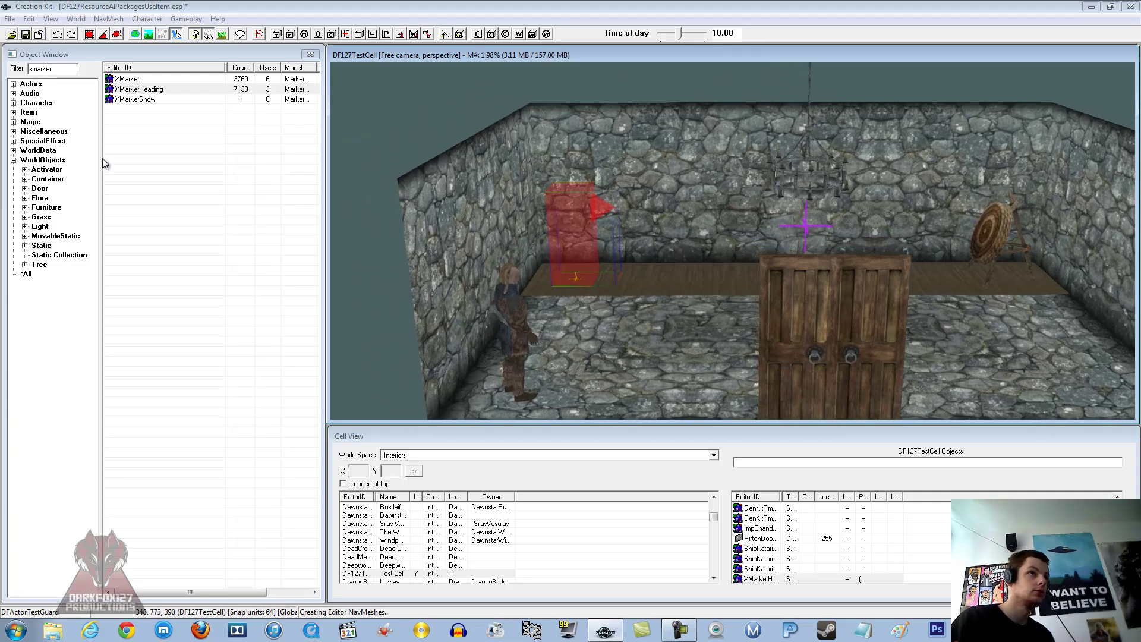
# Place a plain XMarker at the archery target
pyautogui.click(127, 79)
pyautogui.moveTo(928, 254); pyautogui.dragTo(926, 256)
pyautogui.scroll(5, 832, 267)
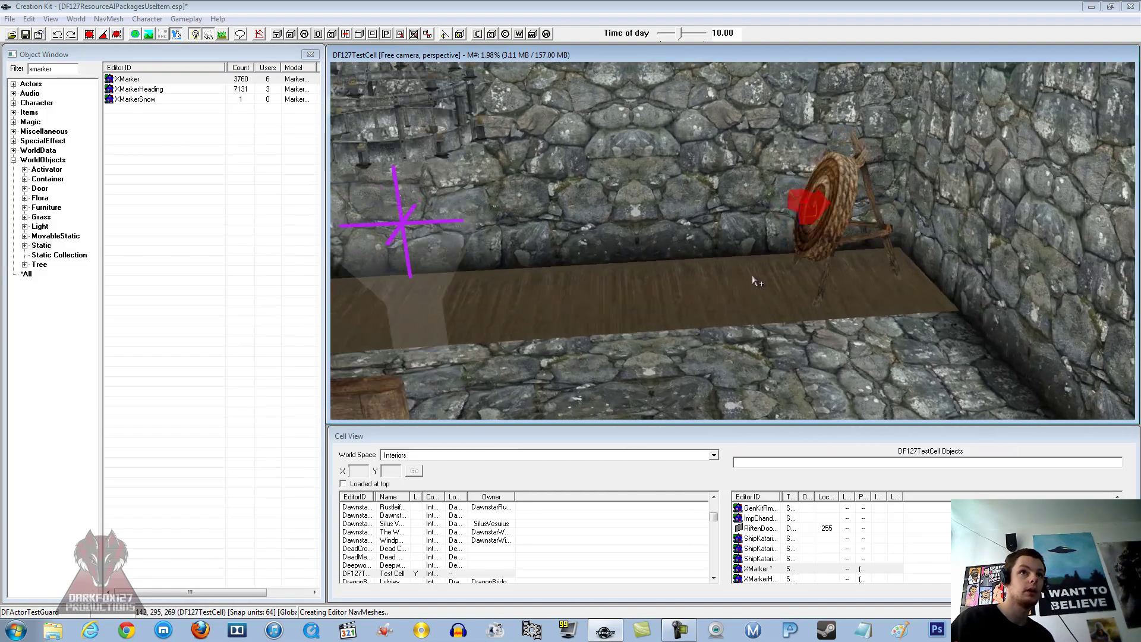
pyautogui.moveTo(753, 279)
pyautogui.keyDown('shift'); pyautogui.mouseDown(button='middle')
pyautogui.moveTo(840, 293)
pyautogui.moveTo(759, 298)
pyautogui.moveTo(766, 316)
pyautogui.mouseUp(button='middle'); pyautogui.keyUp('shift')
pyautogui.scroll(3, 766, 312)
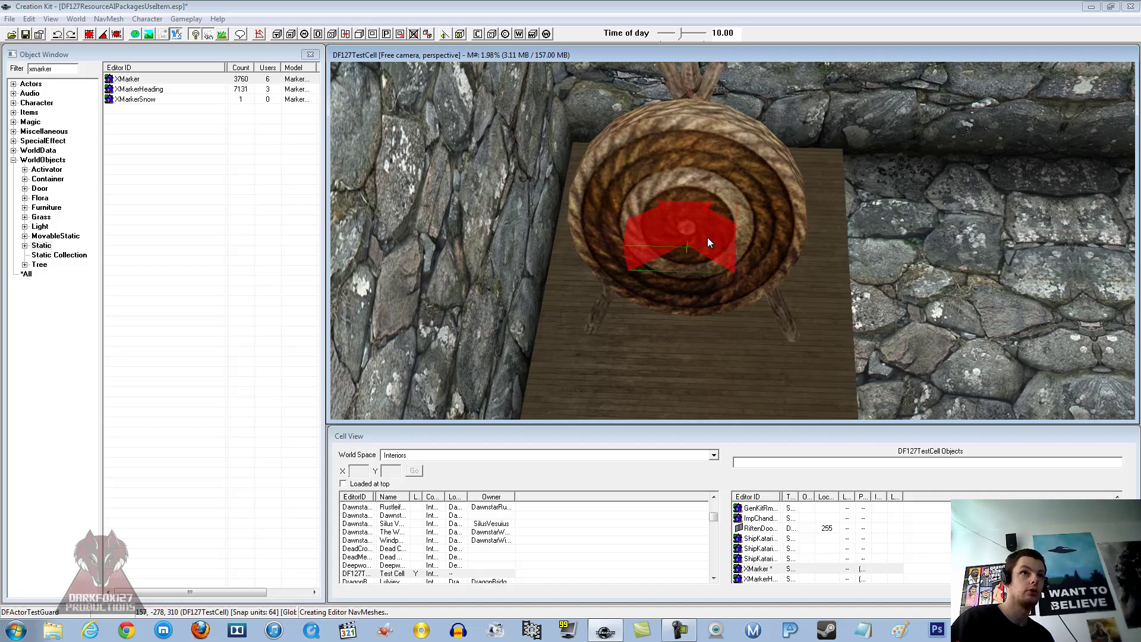
pyautogui.keyDown('shift'); pyautogui.moveTo(708, 235); pyautogui.dragTo(942, 220, button='middle'); pyautogui.keyUp('shift')
pyautogui.scroll(-3, 697, 208)
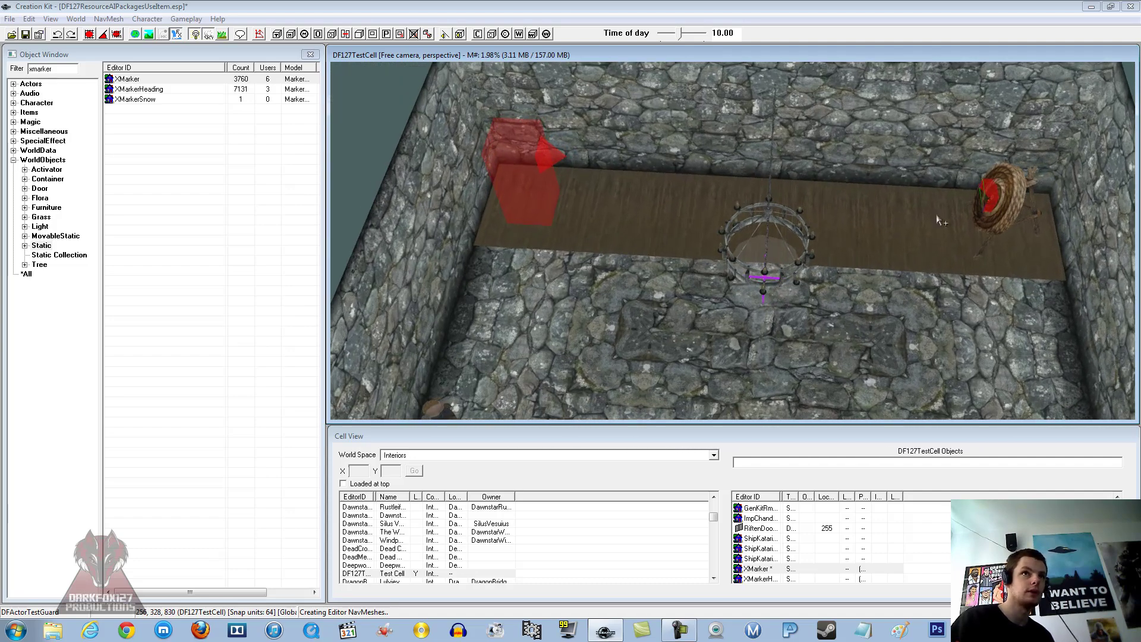
# Hide the archery target with key 1 to reveal the marker
pyautogui.click(1018, 216)
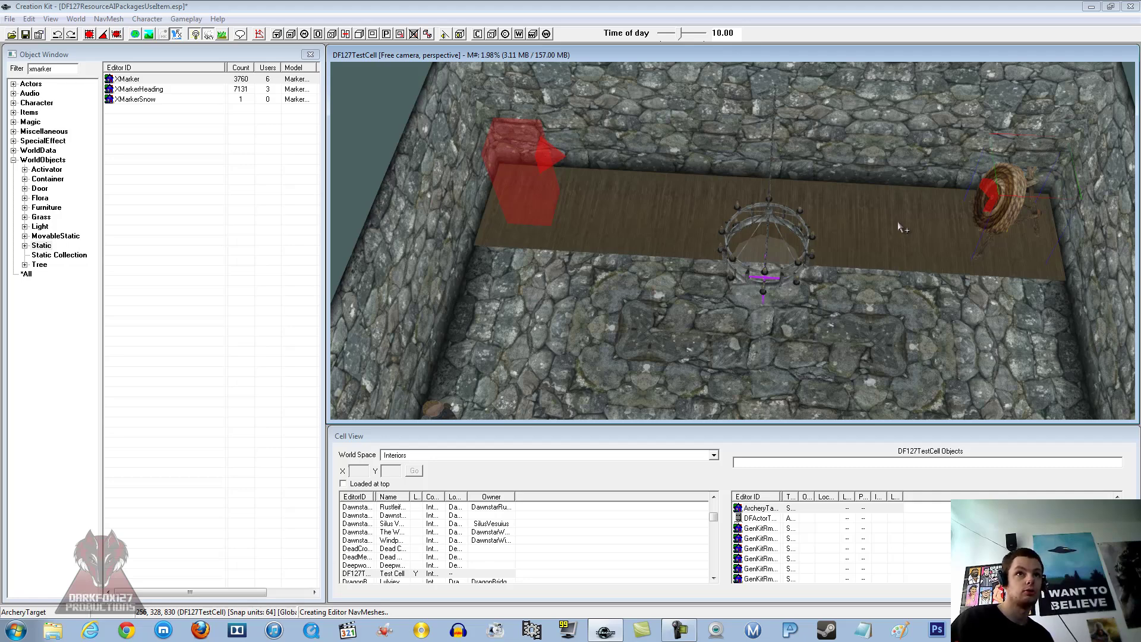
pyautogui.press('1')
pyautogui.scroll(1, 900, 227)
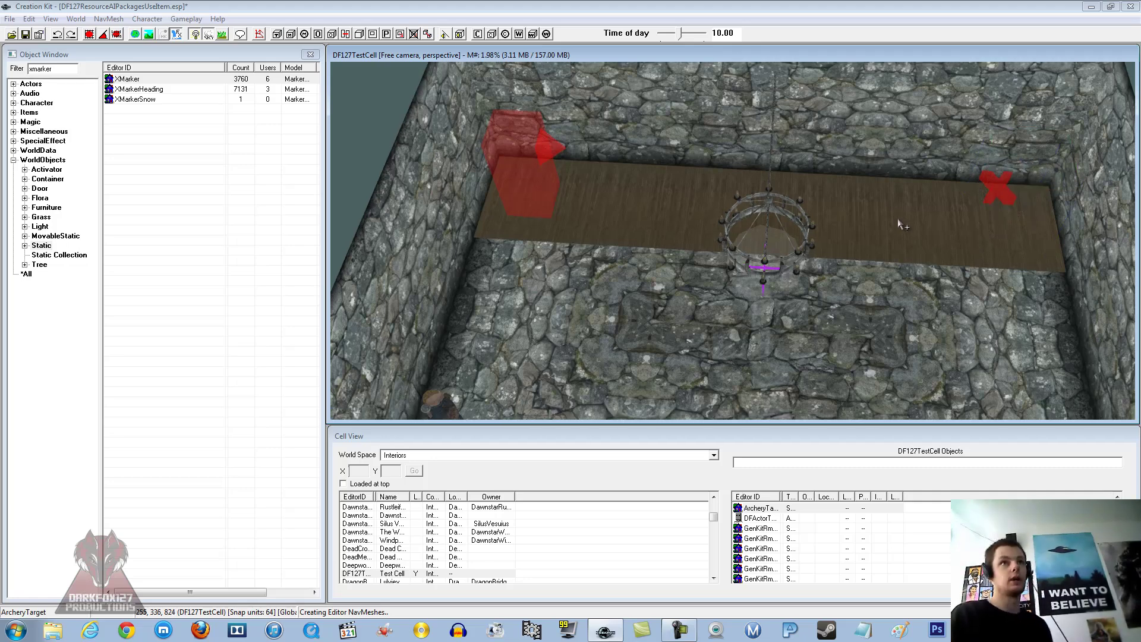
pyautogui.keyDown('shift'); pyautogui.moveTo(901, 226); pyautogui.dragTo(790, 299, button='middle'); pyautogui.keyUp('shift')
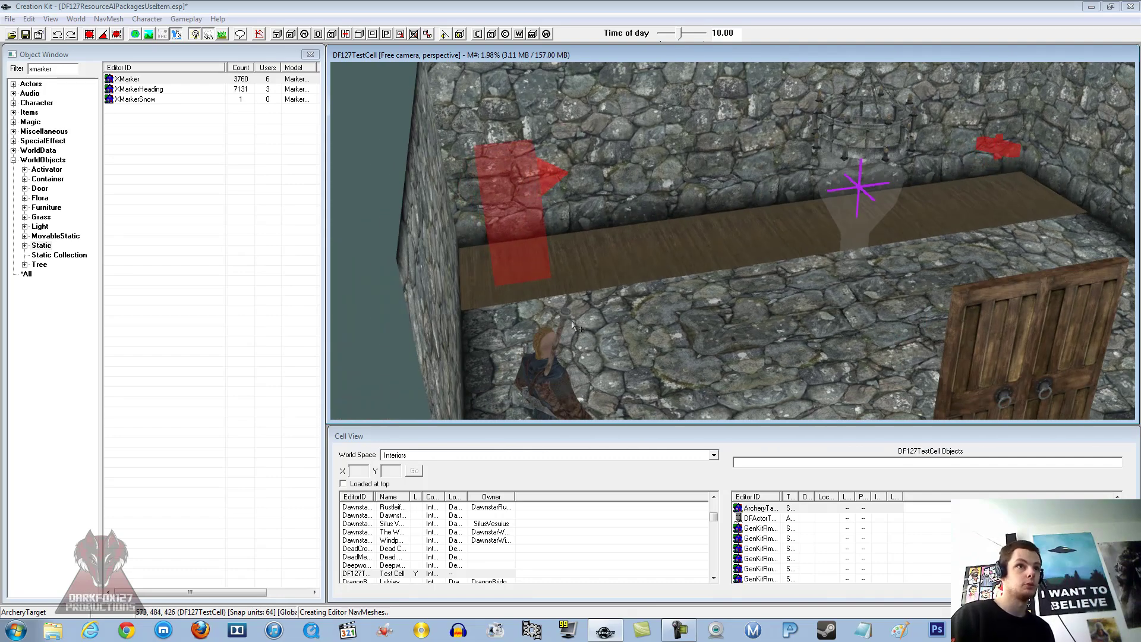
# Open DFActorTestGuard's actor record, check its Stormcloak armor, and right-click the empty AI Packages list
pyautogui.doubleClick(532, 361)
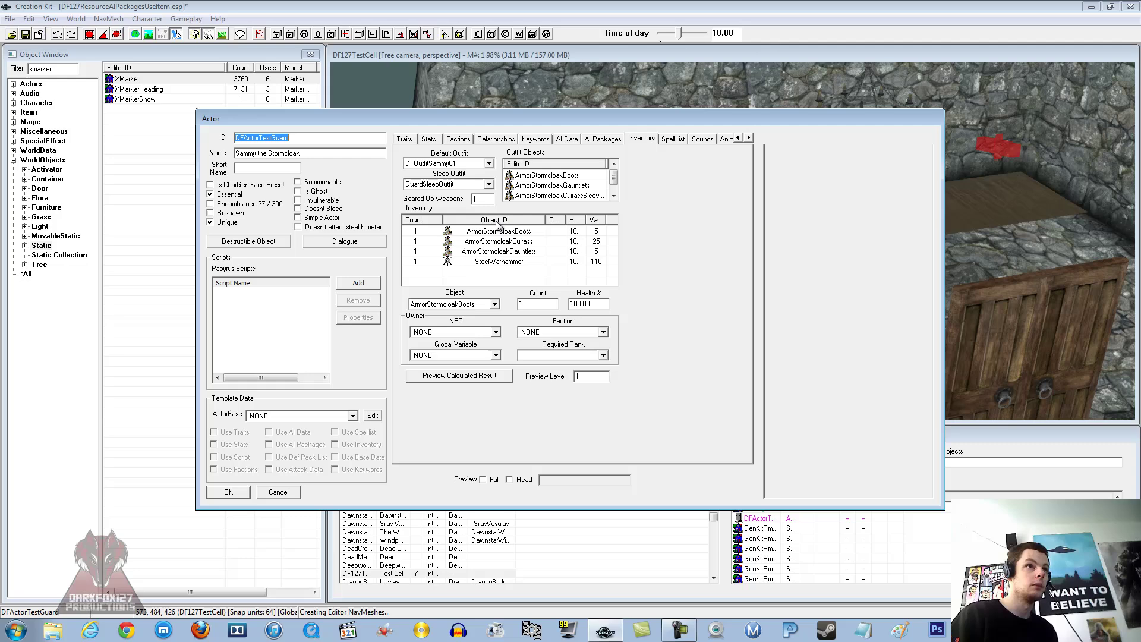
pyautogui.click(498, 242)
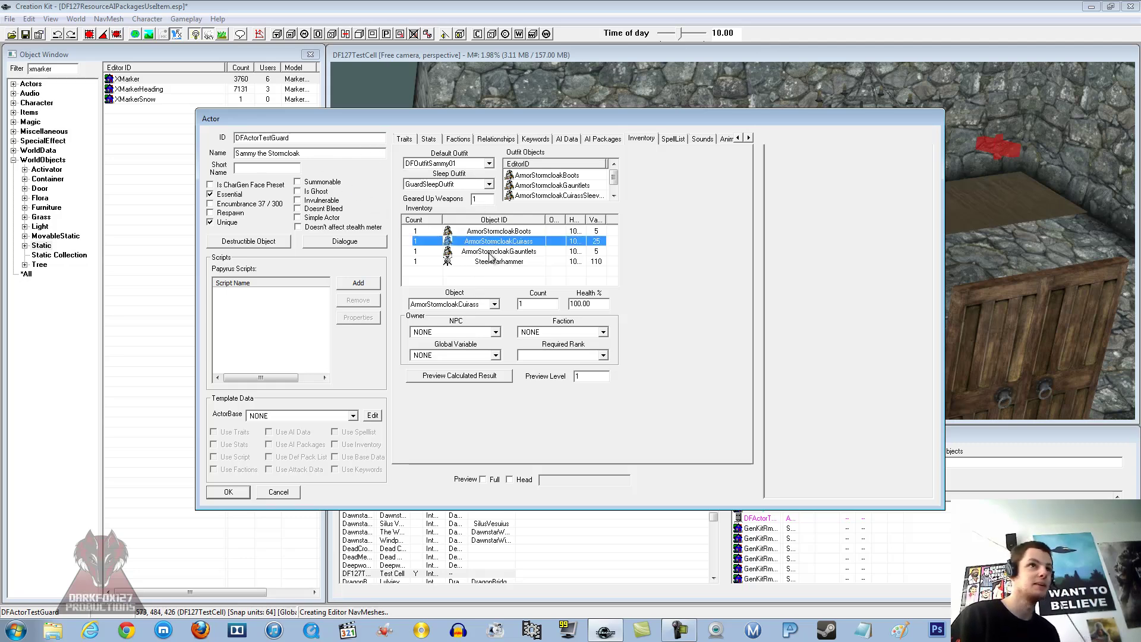
pyautogui.click(479, 262)
pyautogui.click(484, 252)
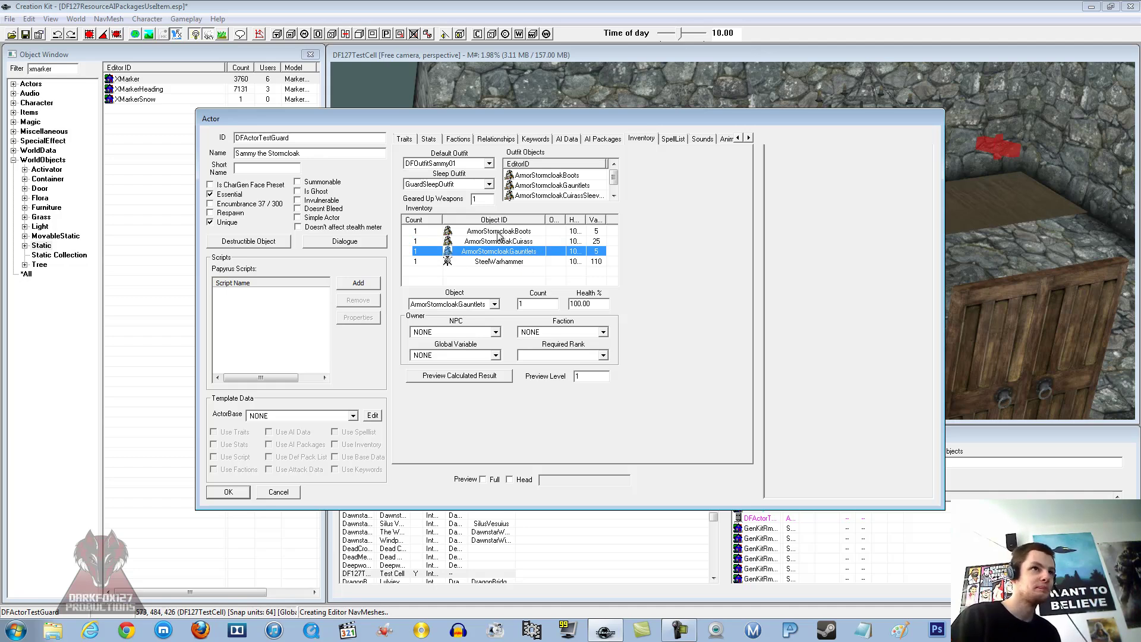
pyautogui.click(603, 139)
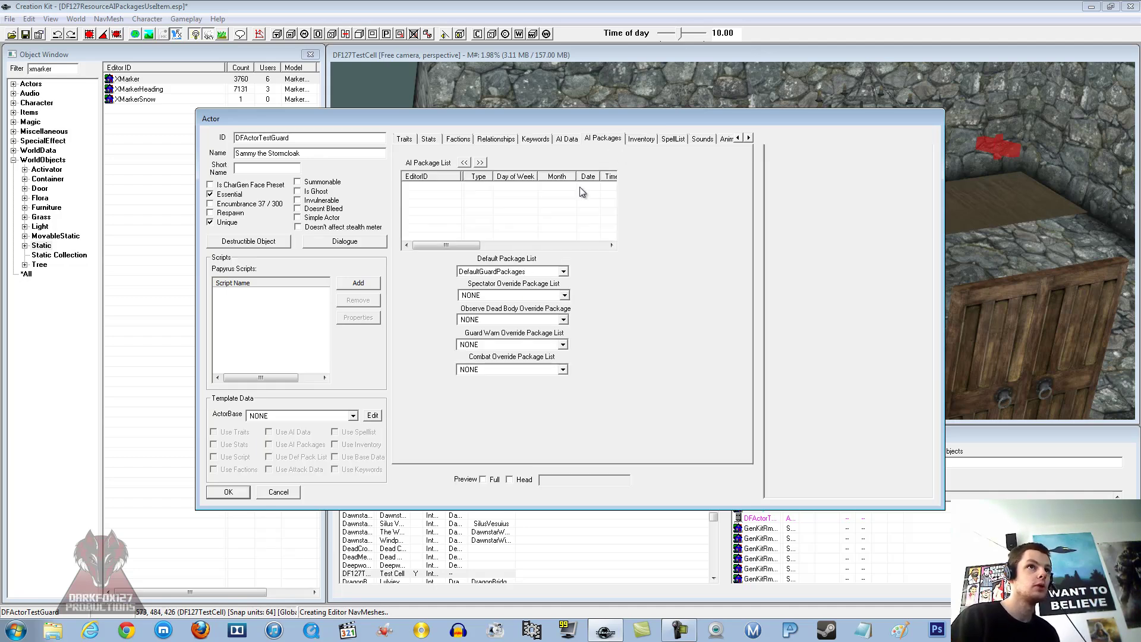
pyautogui.rightClick(521, 207)
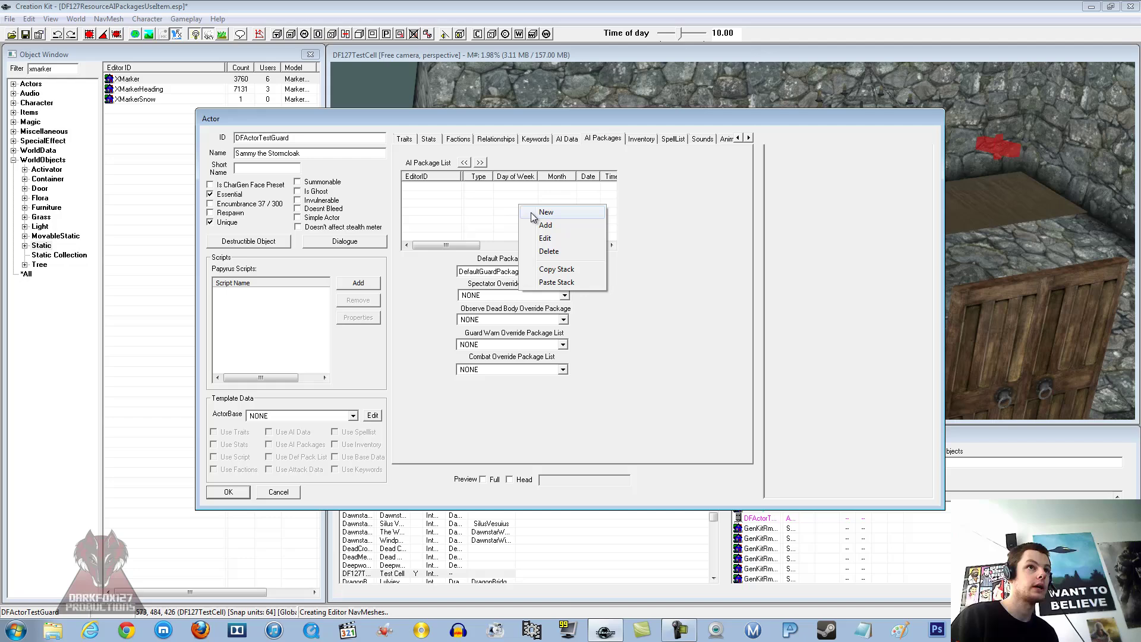
# Create a new package with ID DFPackageSammyTraining, starting from the Travel template
pyautogui.click(535, 214)
pyautogui.click(375, 158)
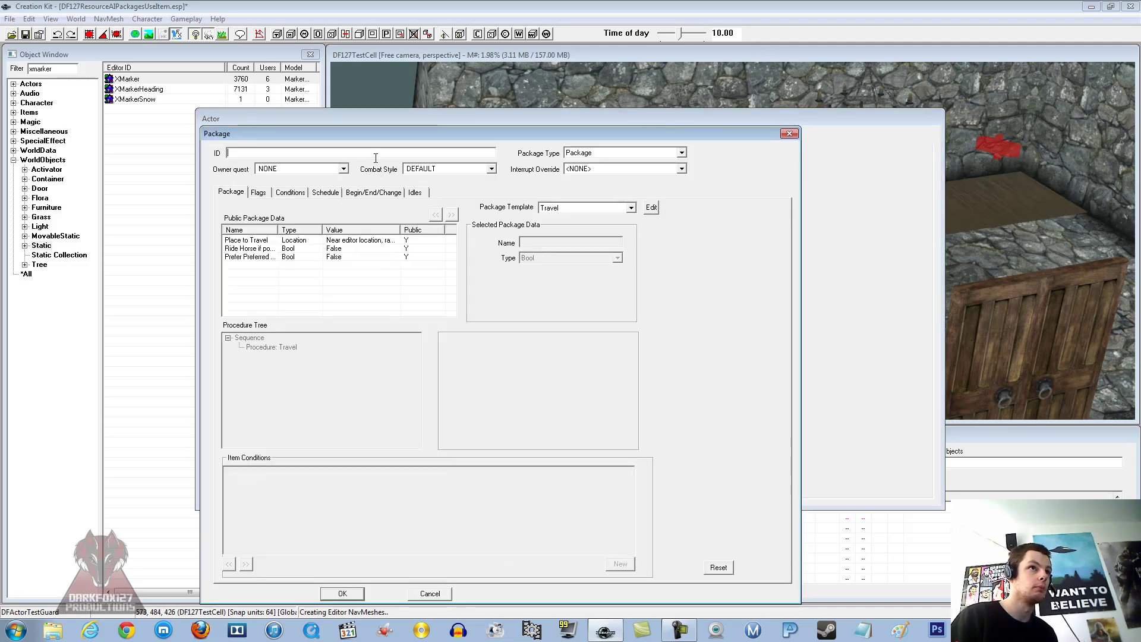
pyautogui.moveTo(390, 135); pyautogui.dragTo(418, 75)
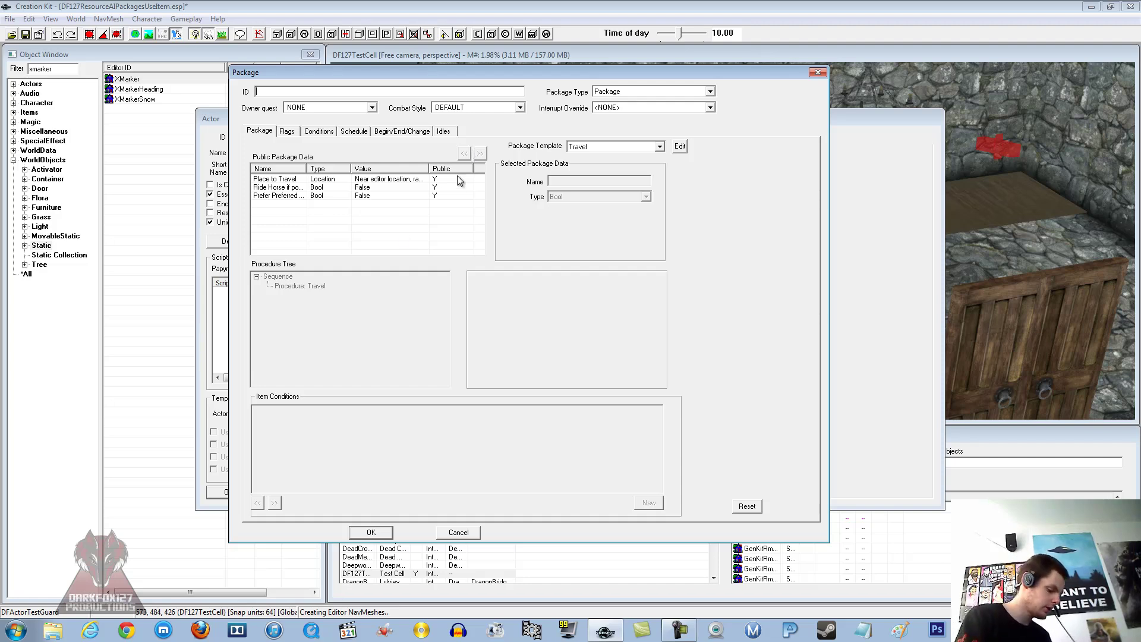
pyautogui.write('DFPackage')
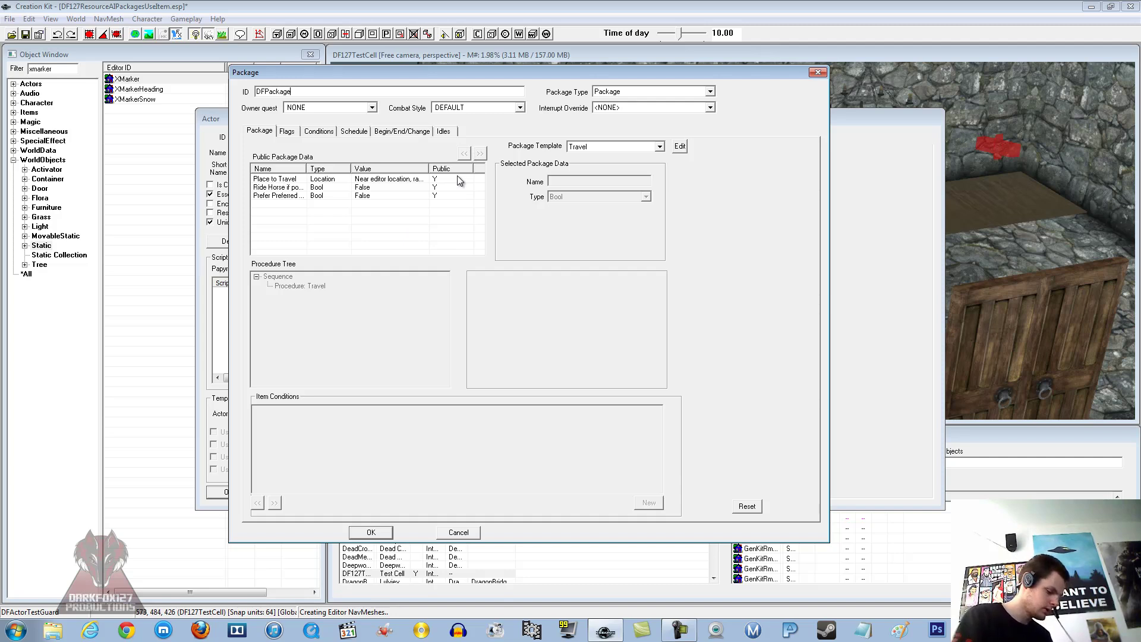
pyautogui.write('SammyTraining')
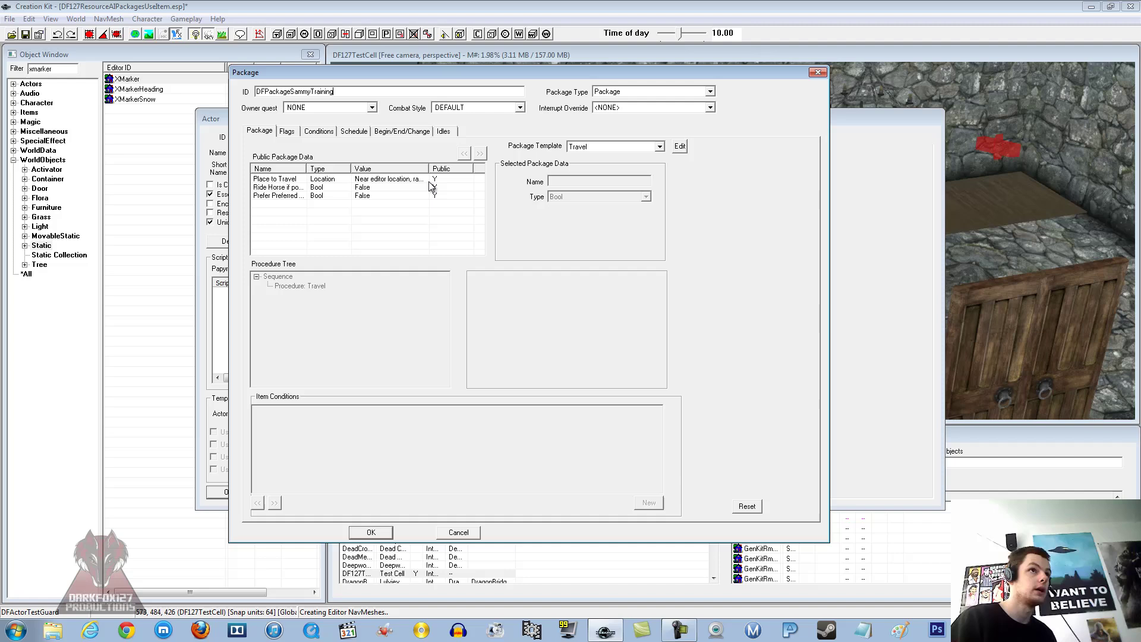
pyautogui.click(332, 186)
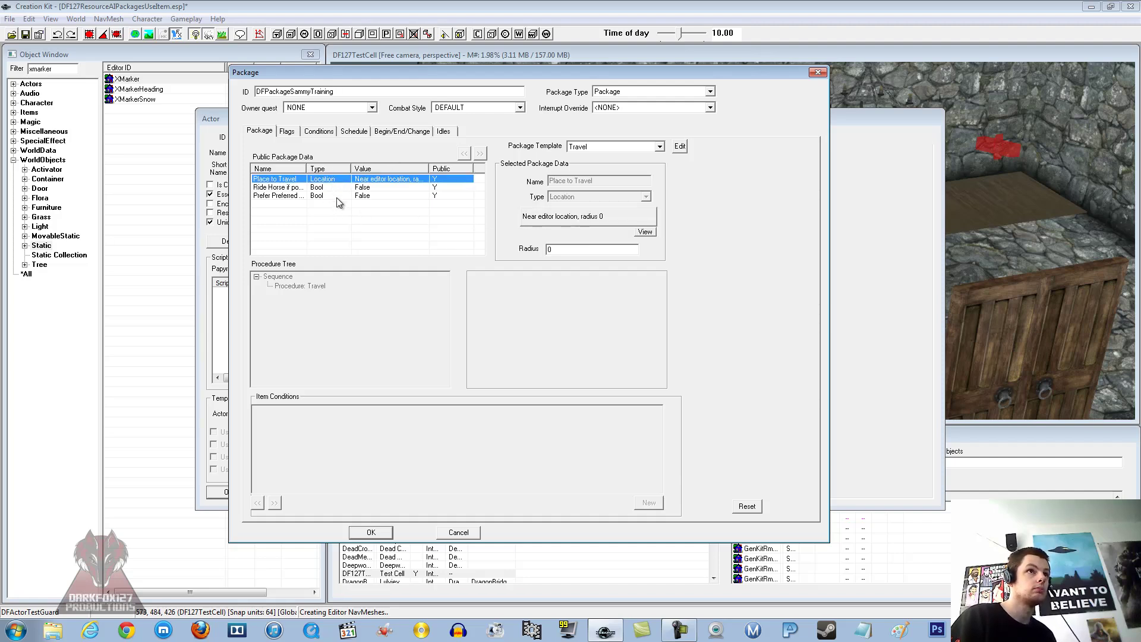
# Scroll through the Package Template list looking for UseWeapon
pyautogui.click(582, 149)
pyautogui.scroll(1, 640, 186)
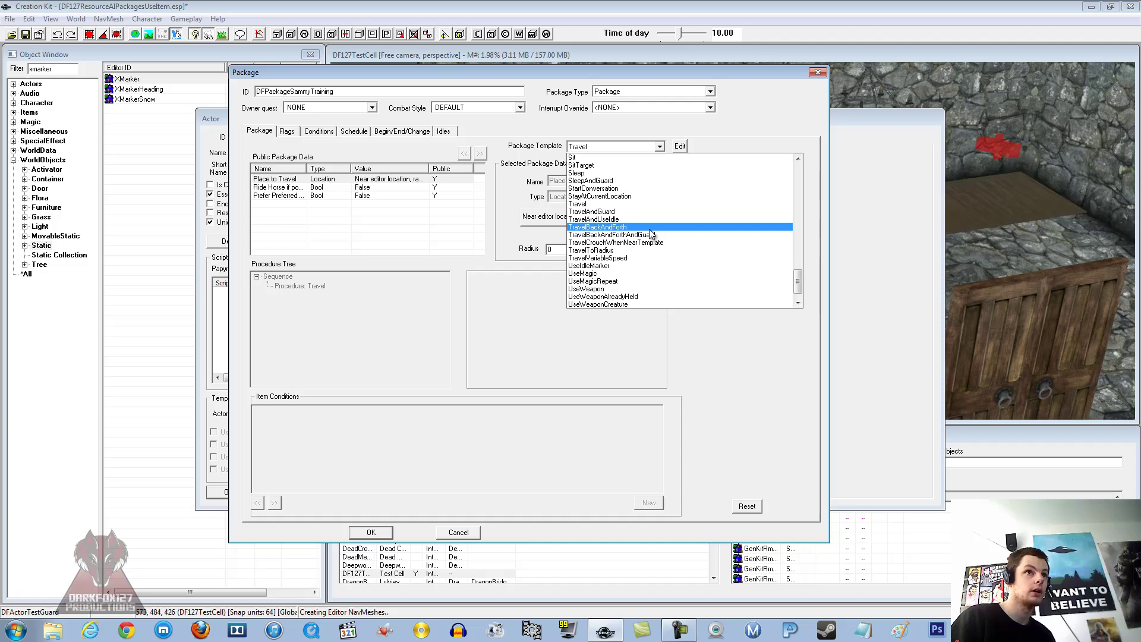
pyautogui.scroll(2, 650, 229)
pyautogui.scroll(-3, 650, 230)
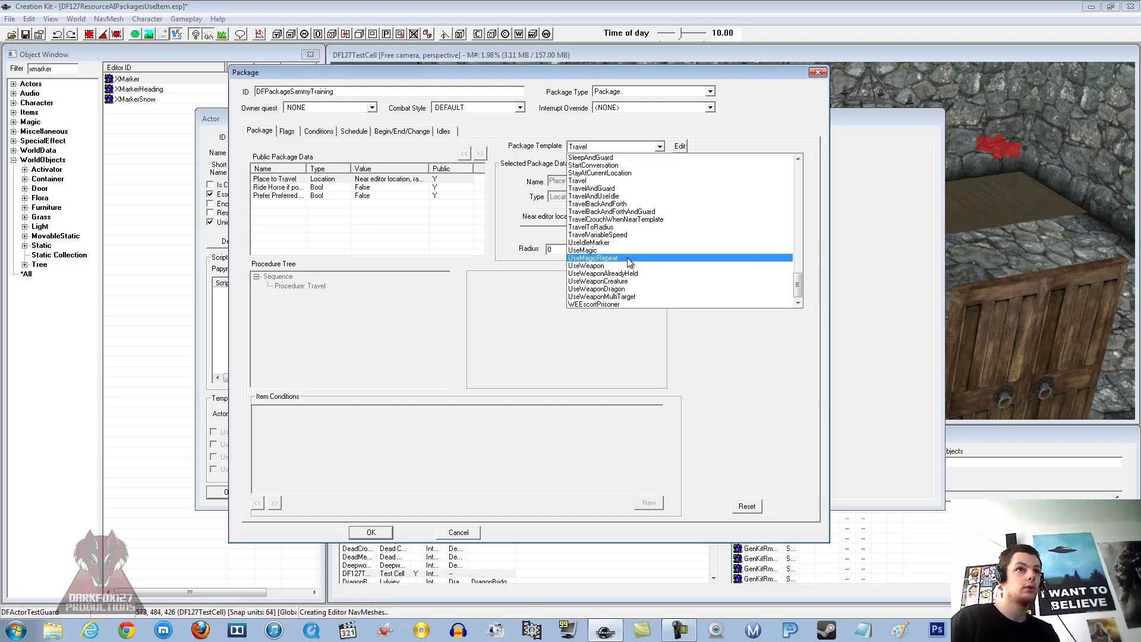
# Switch the package template to UseWeapon and review its data entries
pyautogui.click(627, 266)
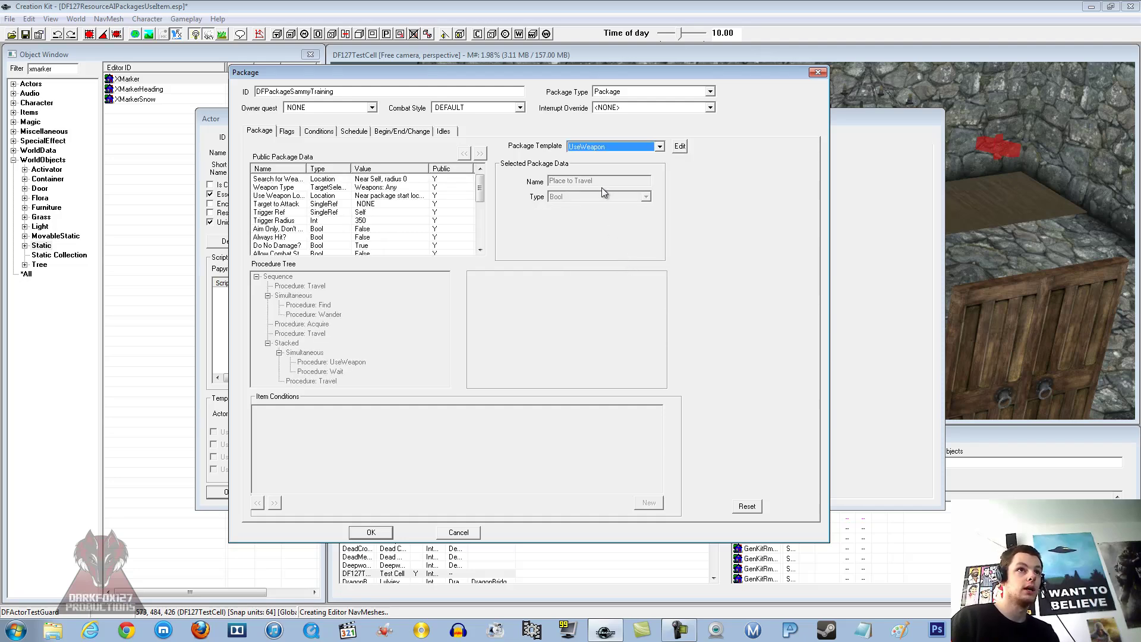
pyautogui.click(391, 179)
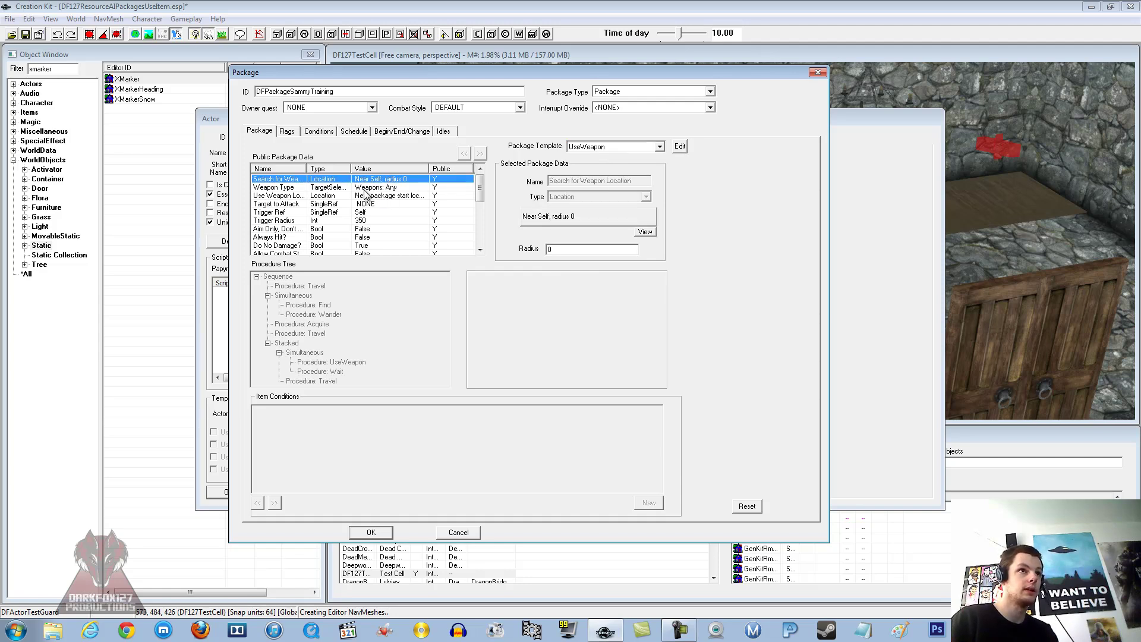
pyautogui.click(365, 189)
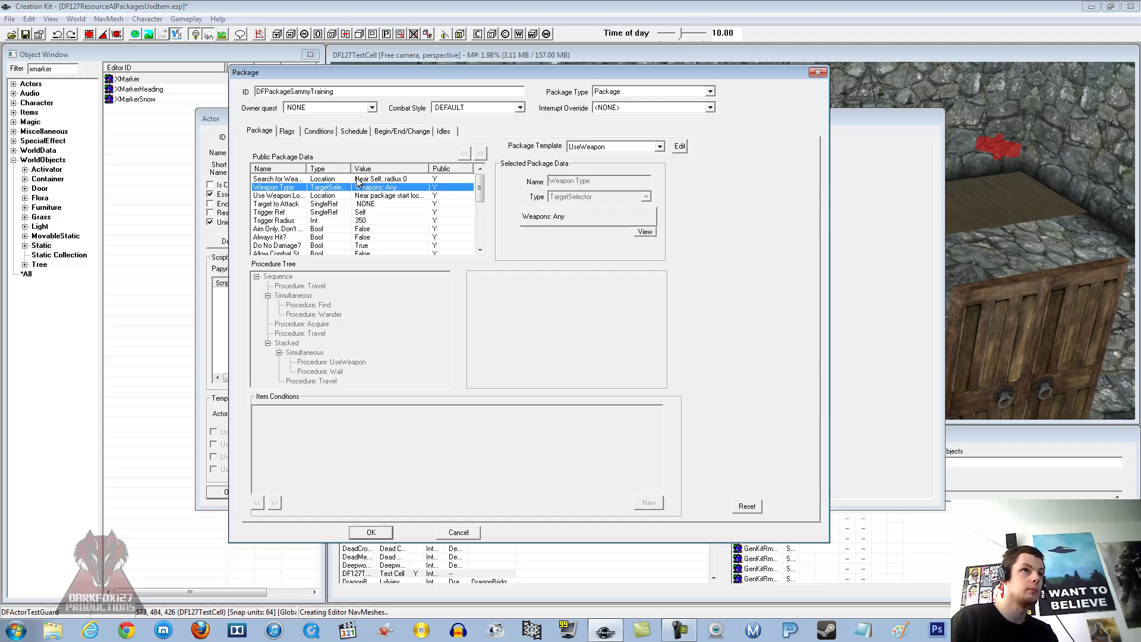
pyautogui.click(343, 180)
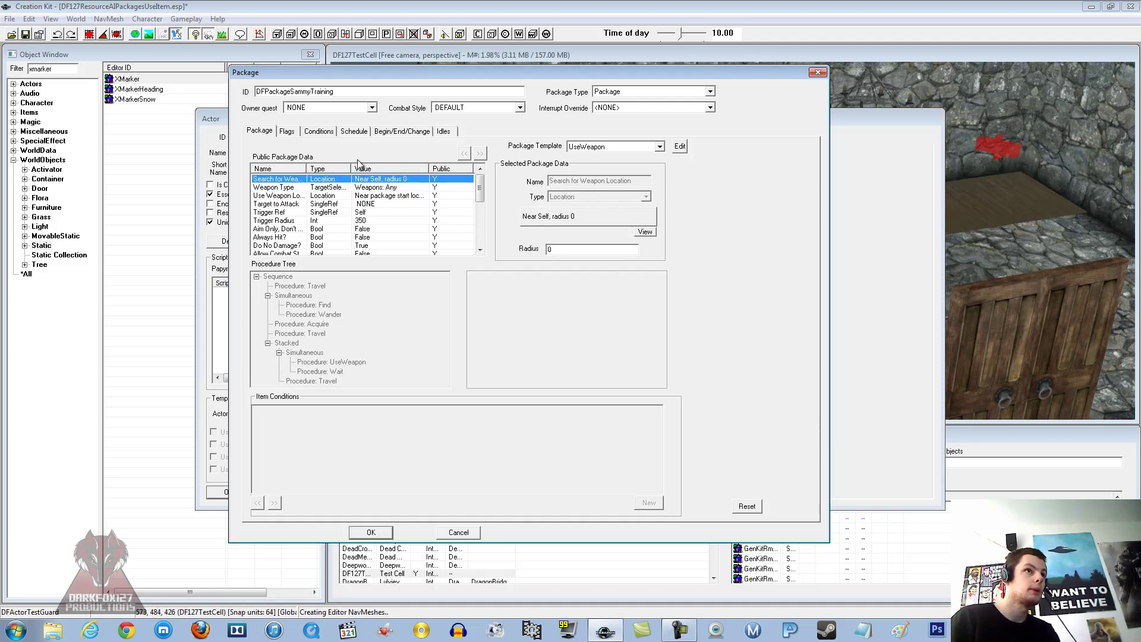
pyautogui.click(352, 189)
pyautogui.click(354, 196)
pyautogui.click(357, 205)
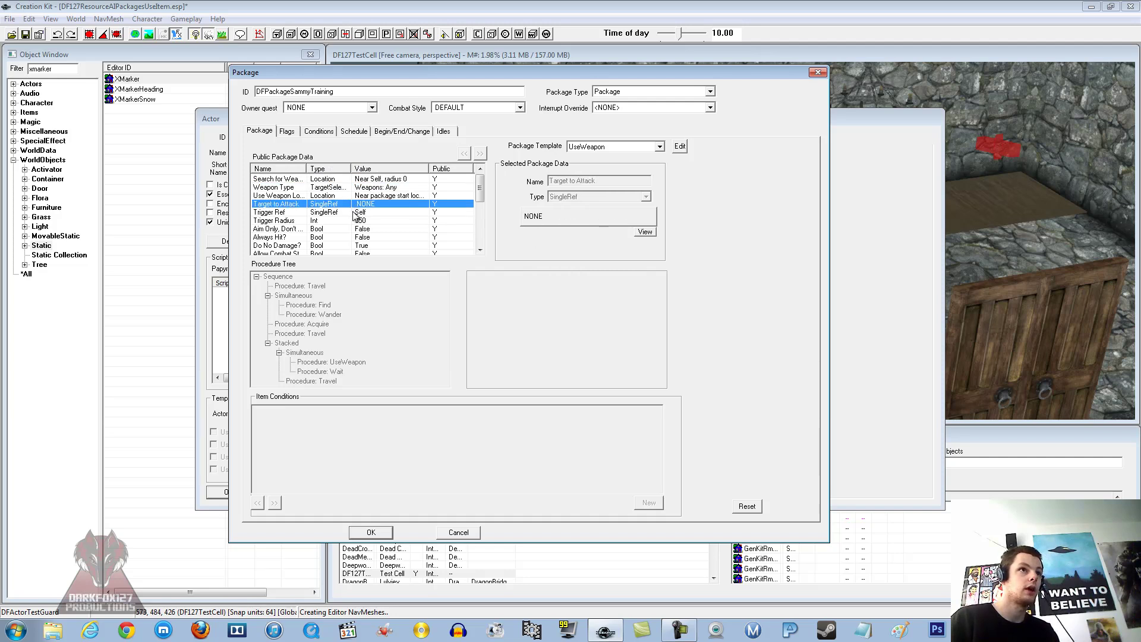
pyautogui.click(357, 197)
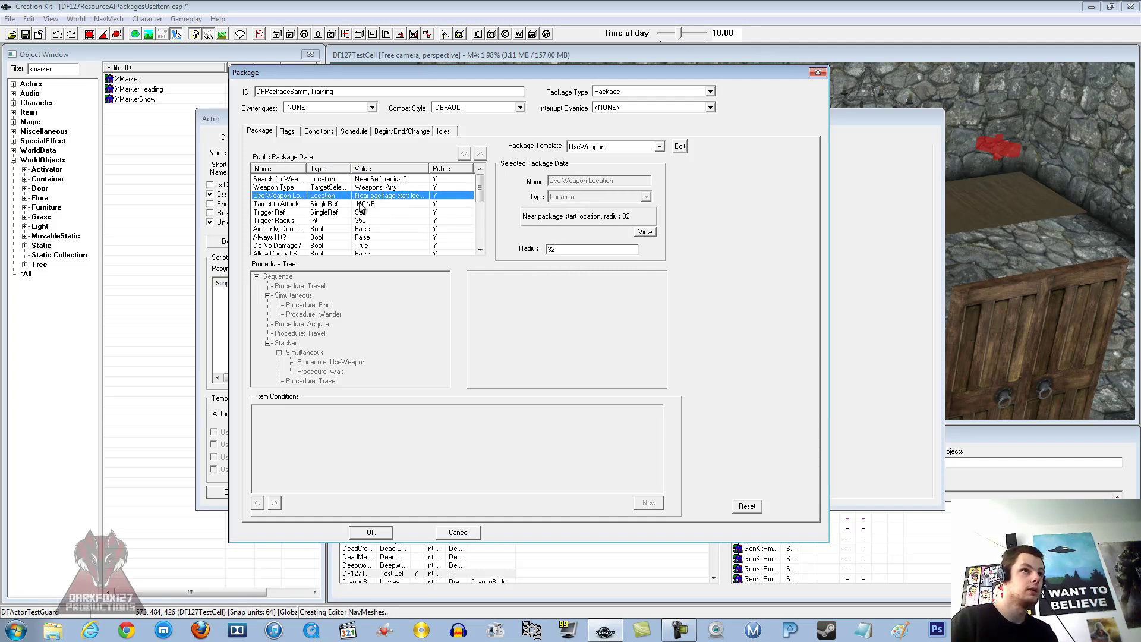
pyautogui.click(361, 205)
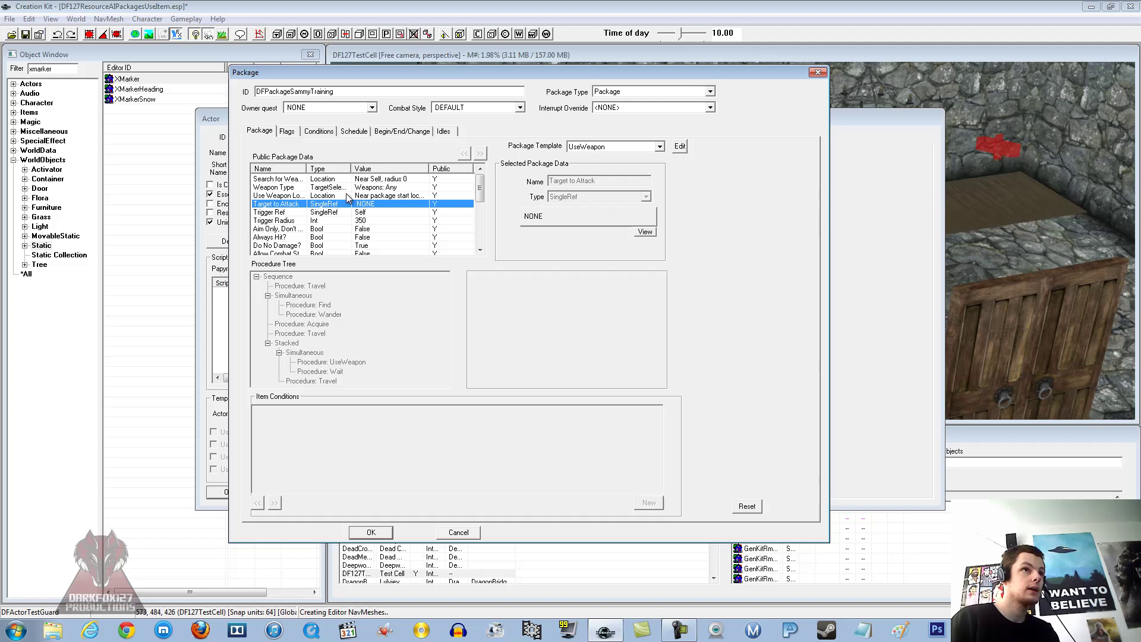
# Set the Search for Weapon Location radius to 1024
pyautogui.click(311, 196)
pyautogui.click(299, 187)
pyautogui.click(304, 179)
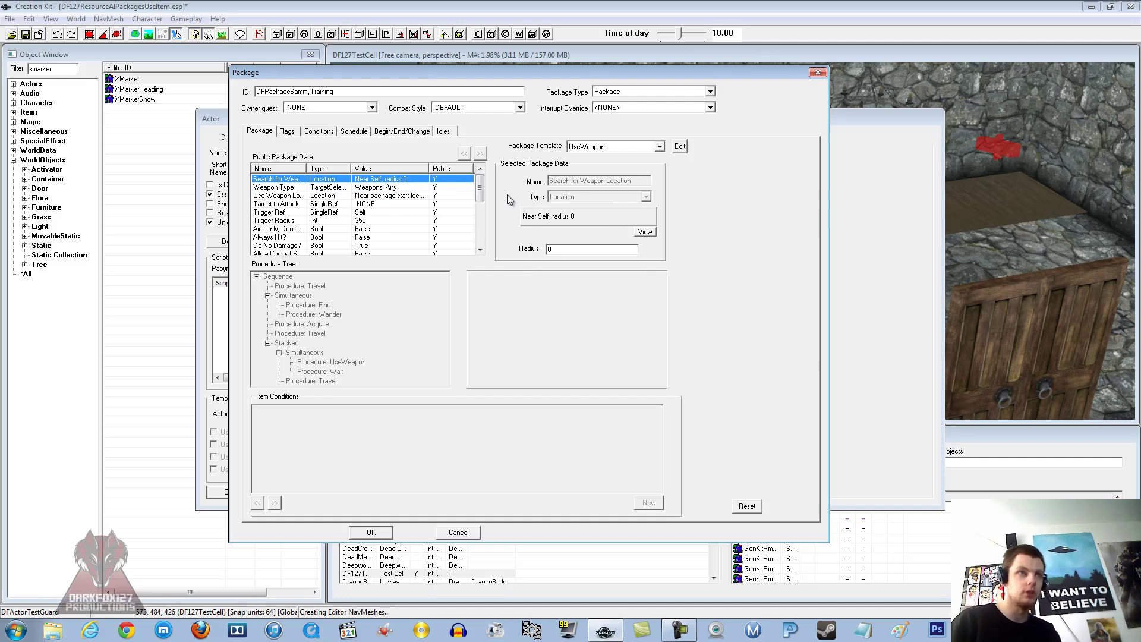
pyautogui.click(375, 187)
pyautogui.click(375, 179)
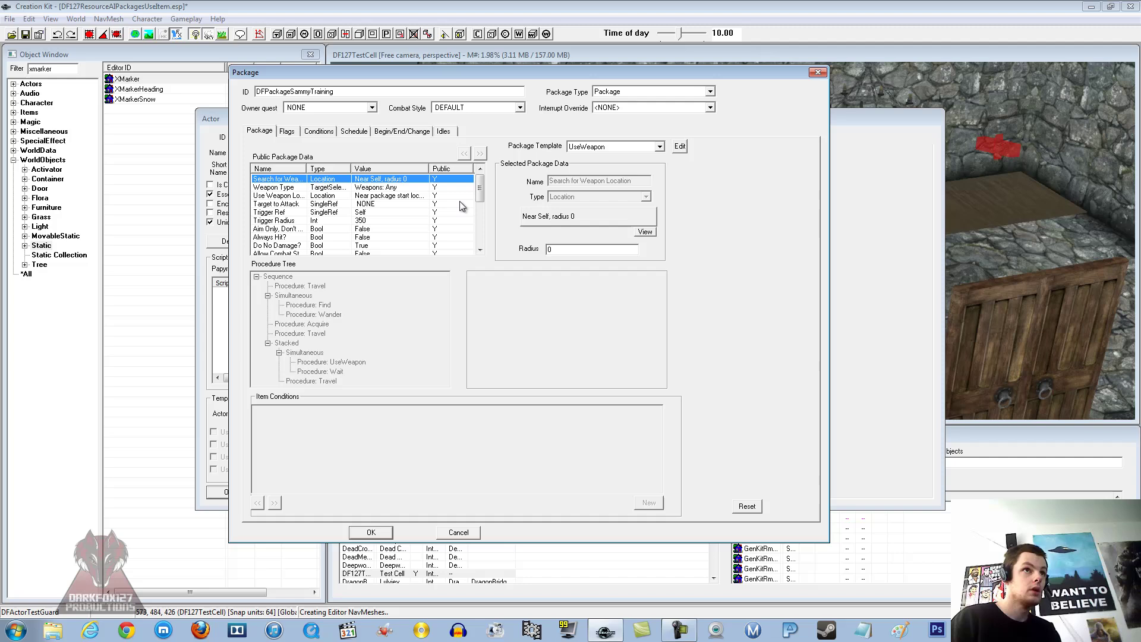
pyautogui.press('Tab')
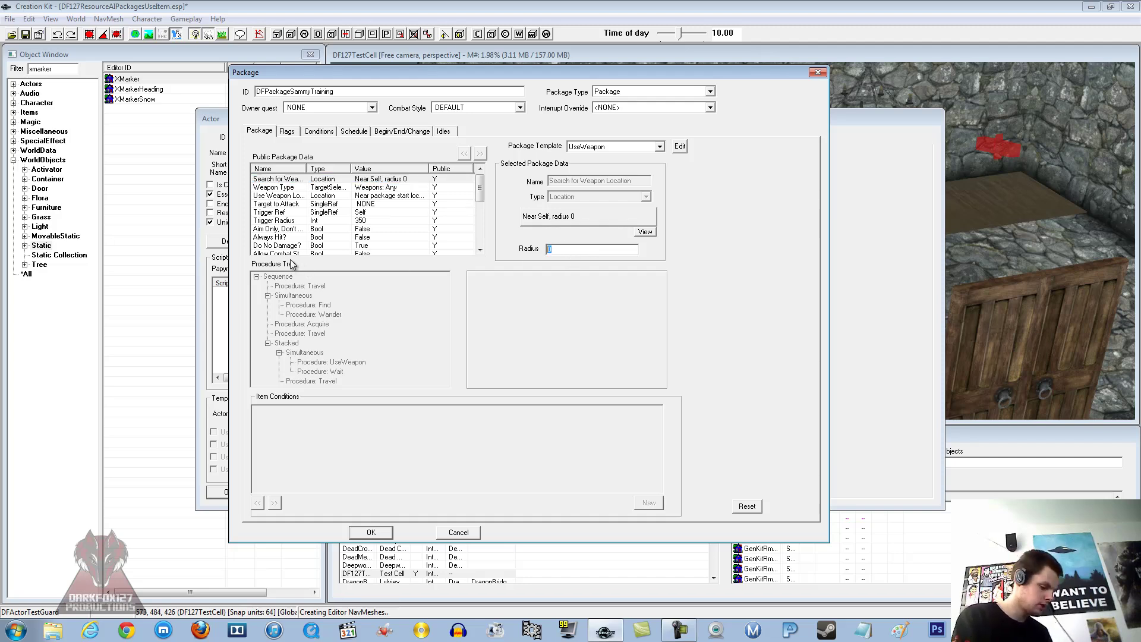
pyautogui.write('1024')
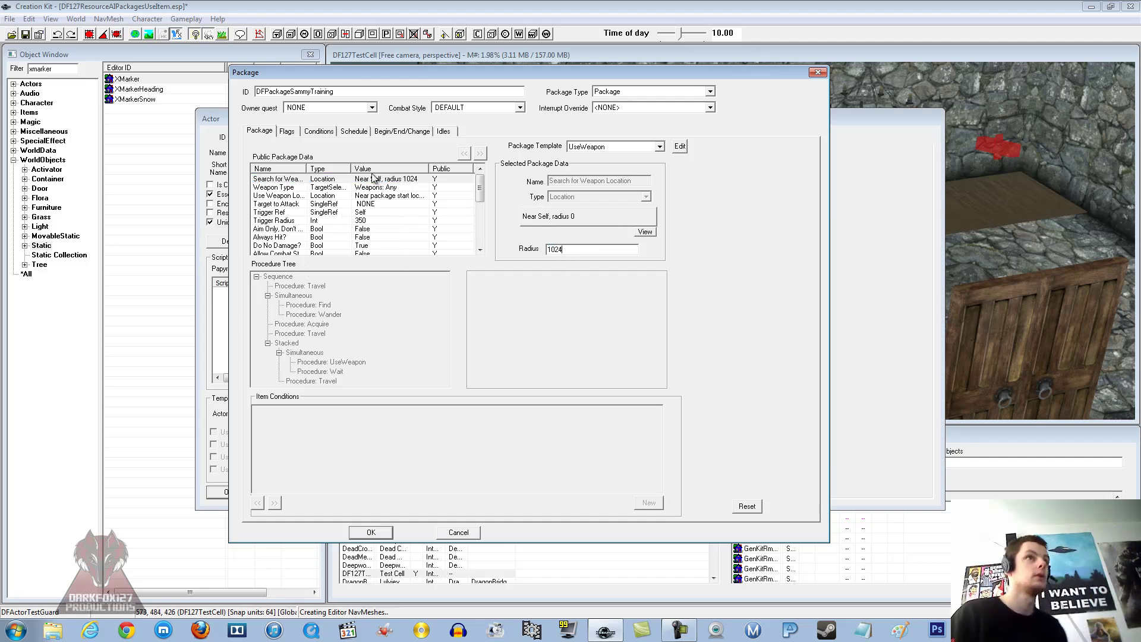
# Open the Package Target dialog for the Weapon Type entry
pyautogui.click(360, 187)
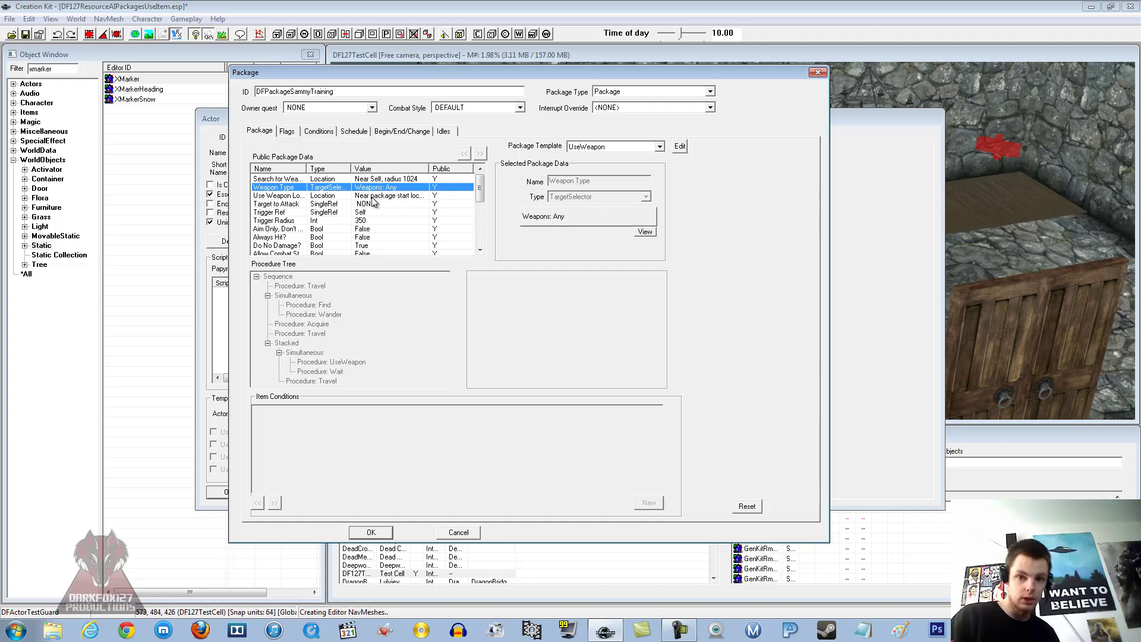
pyautogui.click(357, 196)
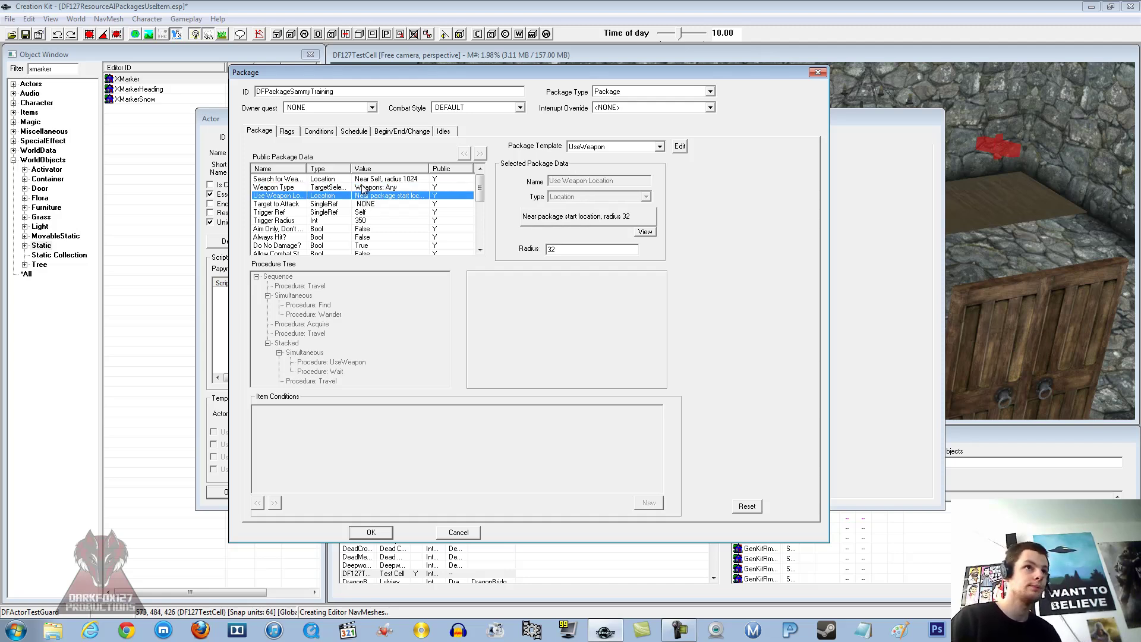
pyautogui.click(348, 189)
pyautogui.doubleClick(523, 217)
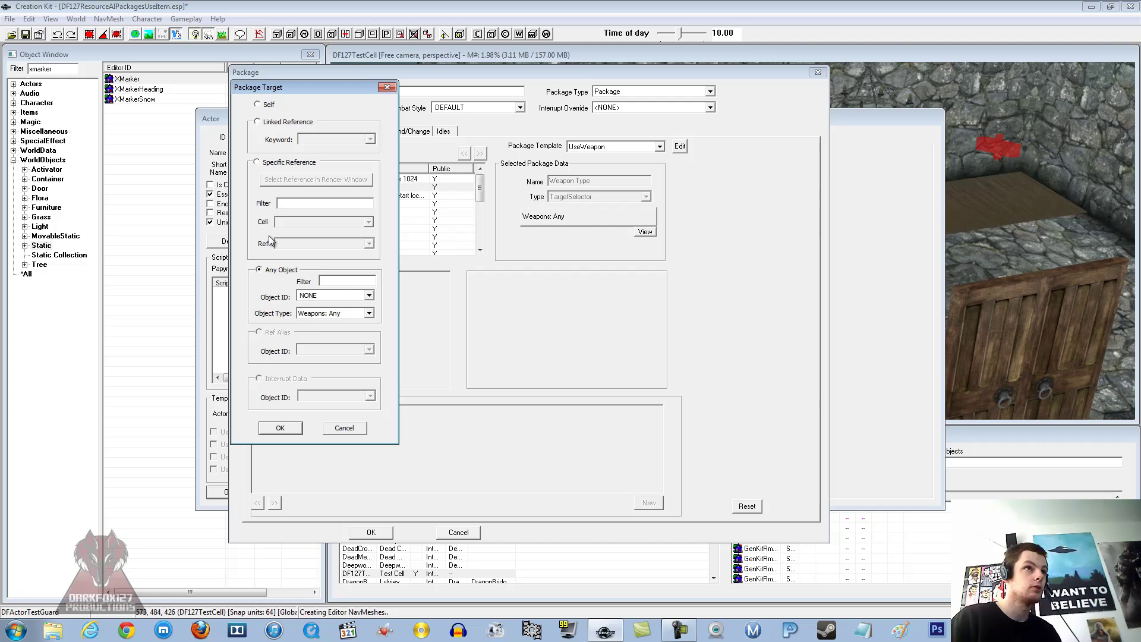
# Set the Weapon Type object type to Weapons: Ranged and confirm
pyautogui.click(334, 313)
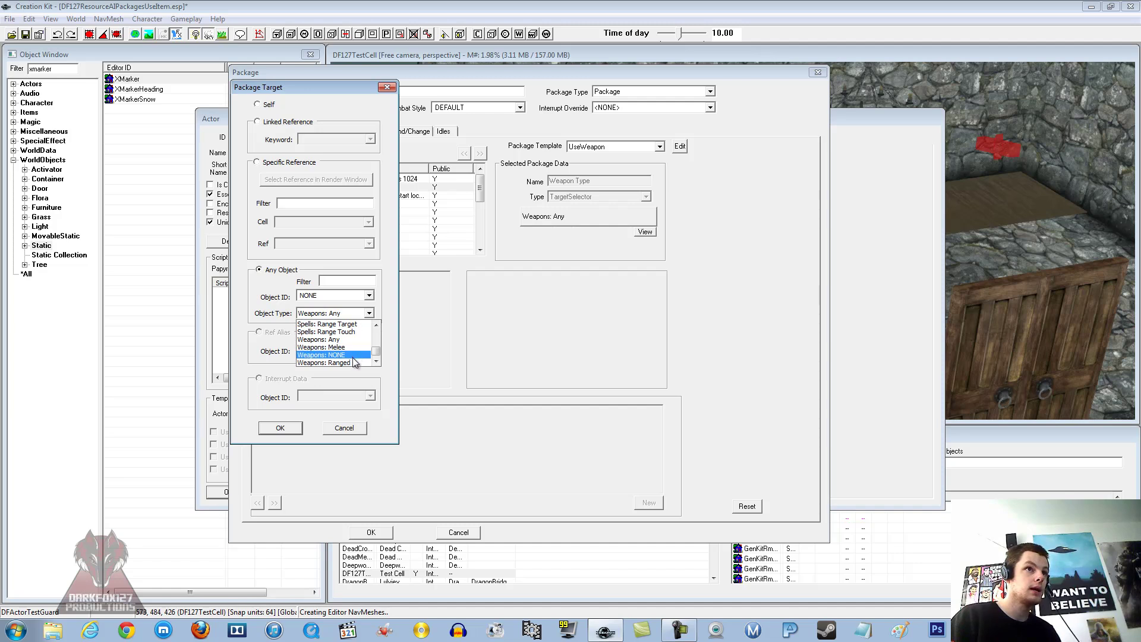
pyautogui.scroll(1, 352, 364)
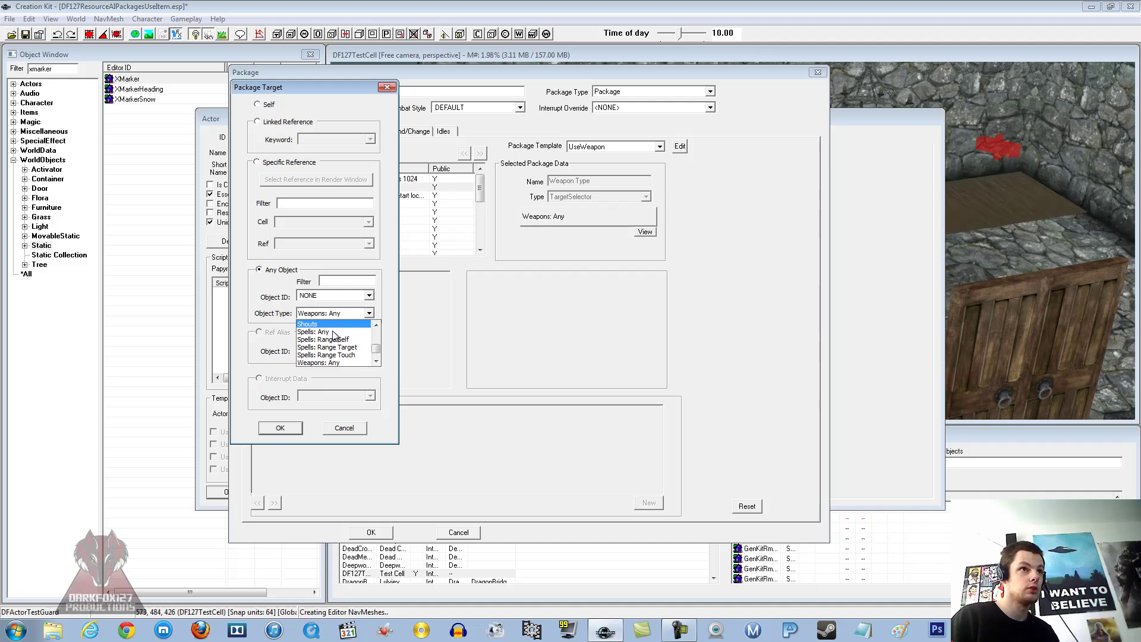
pyautogui.scroll(-1, 349, 353)
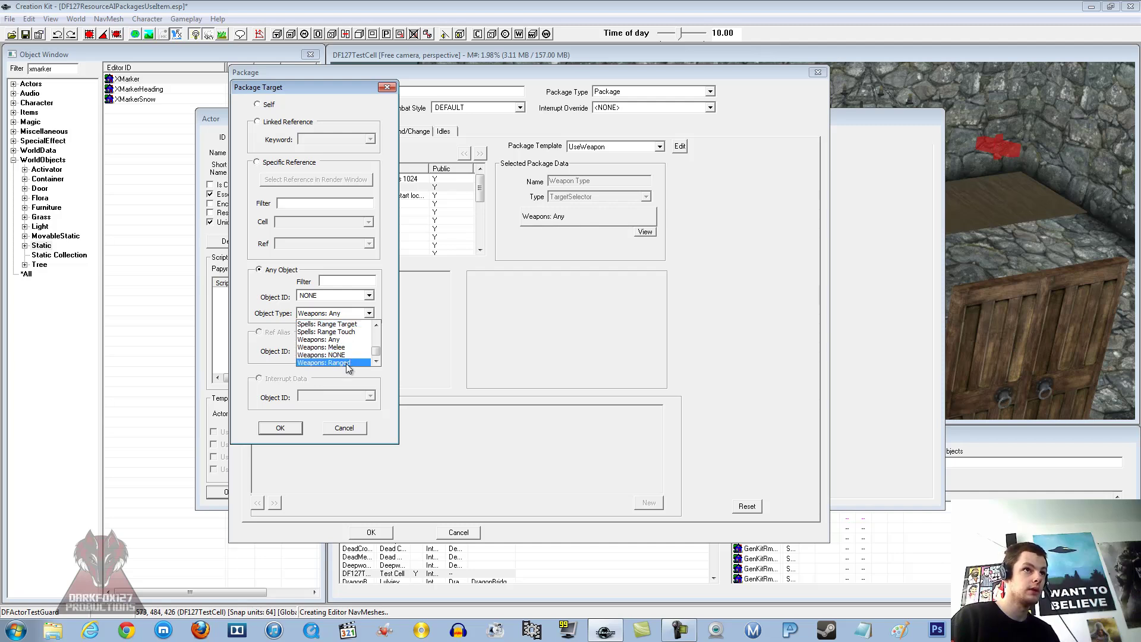
pyautogui.click(346, 363)
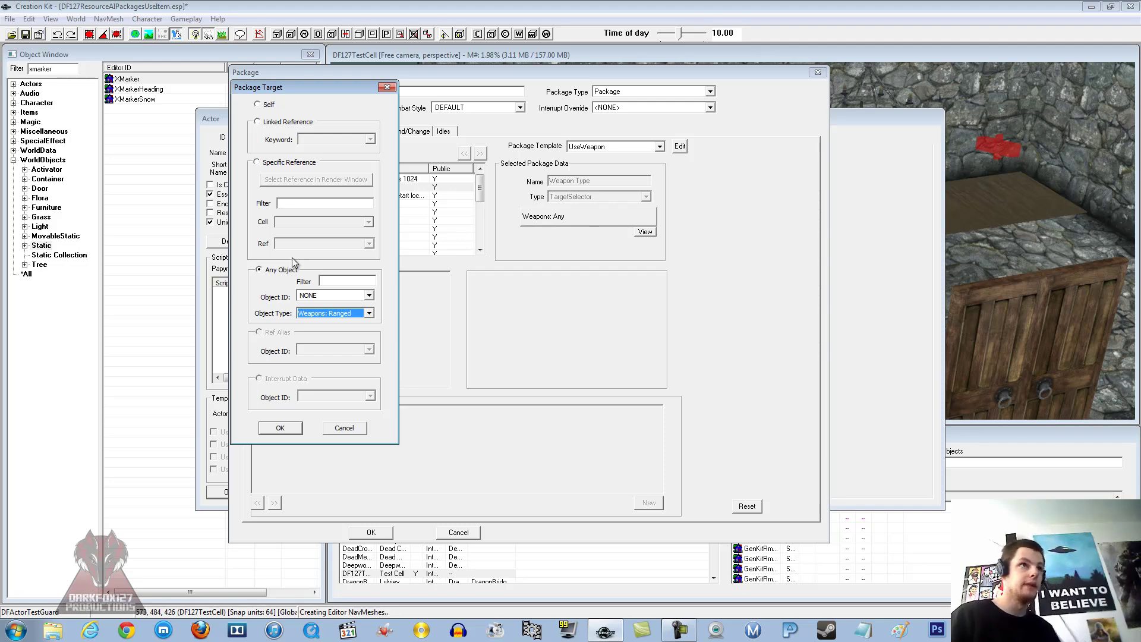
pyautogui.click(289, 427)
# Point Use Weapon Location near the XMarkerHeading reference in DF127TestCell, radius 32
pyautogui.click(360, 198)
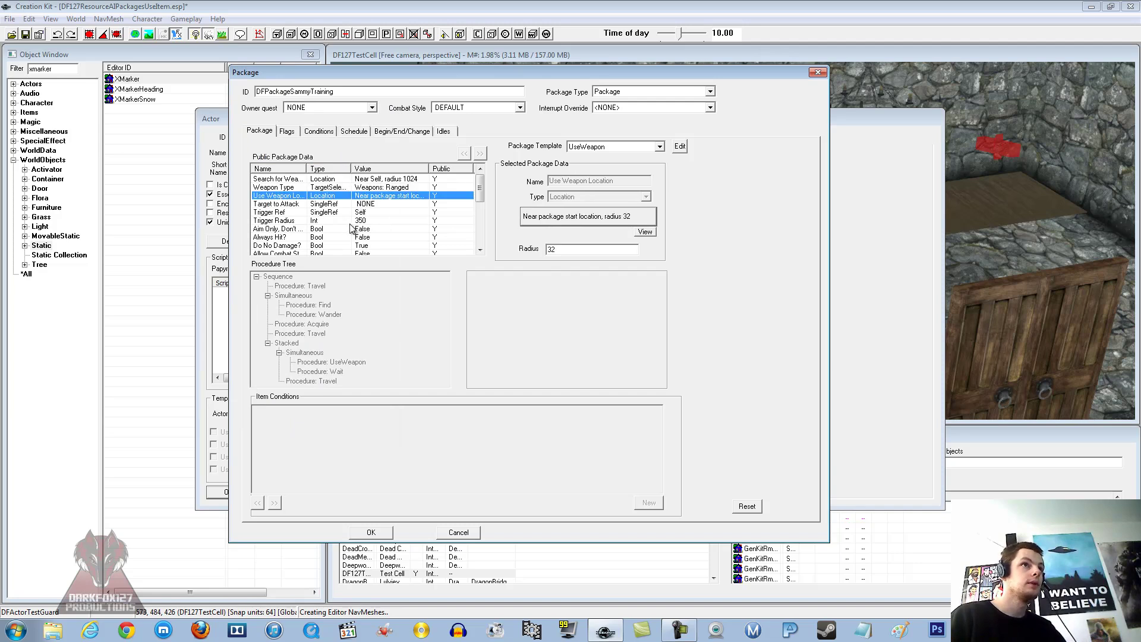
pyautogui.moveTo(305, 167); pyautogui.dragTo(345, 169)
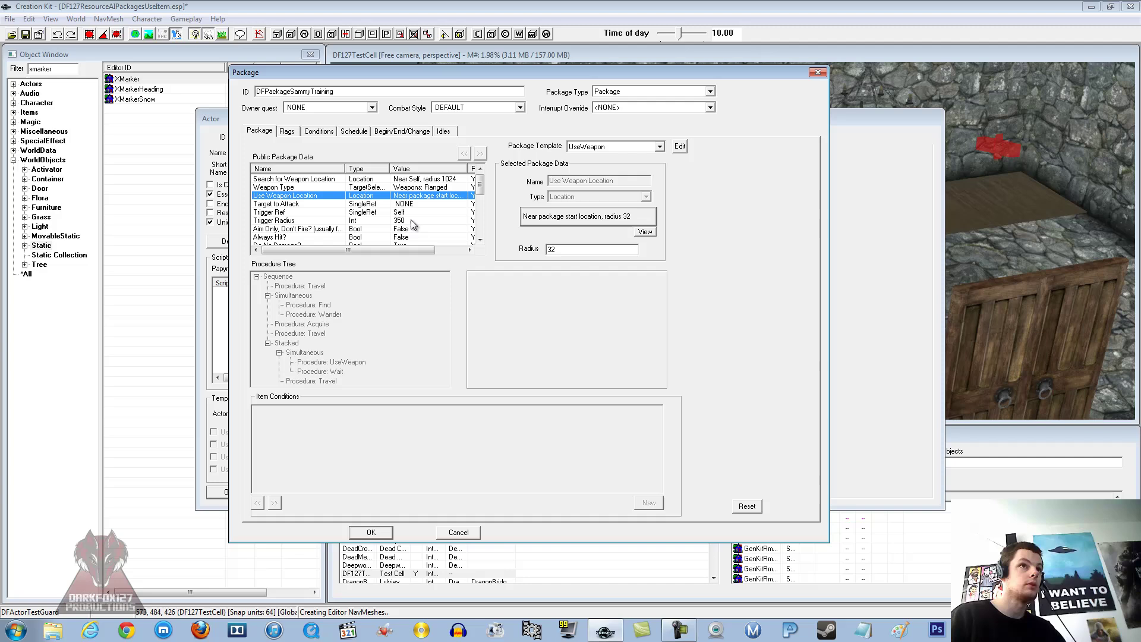
pyautogui.click(551, 221)
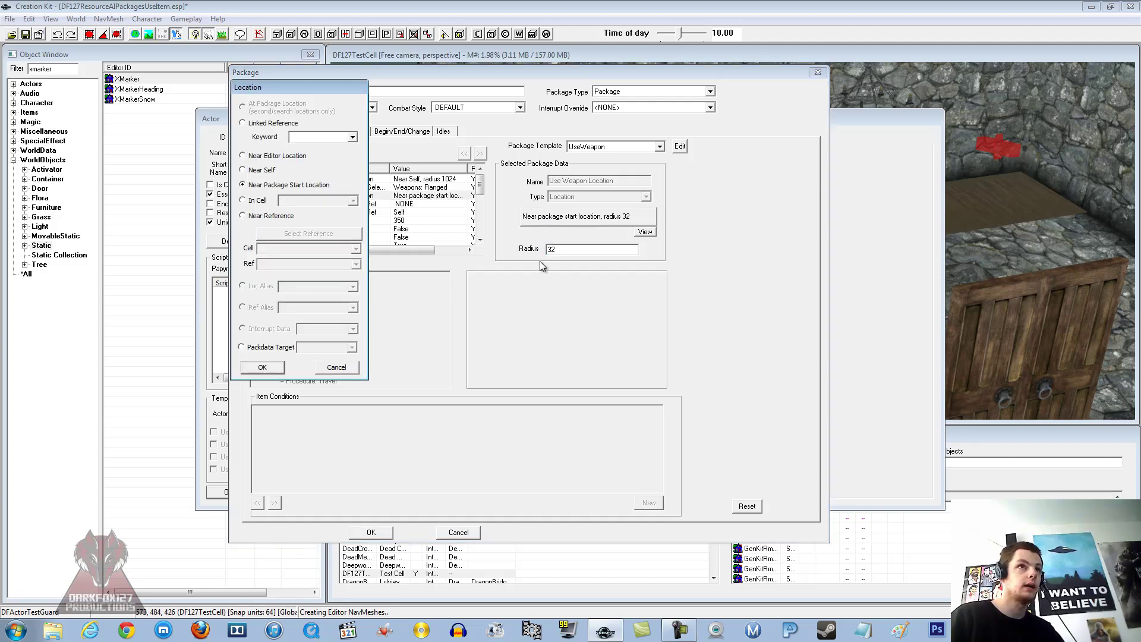
pyautogui.click(267, 216)
pyautogui.click(279, 234)
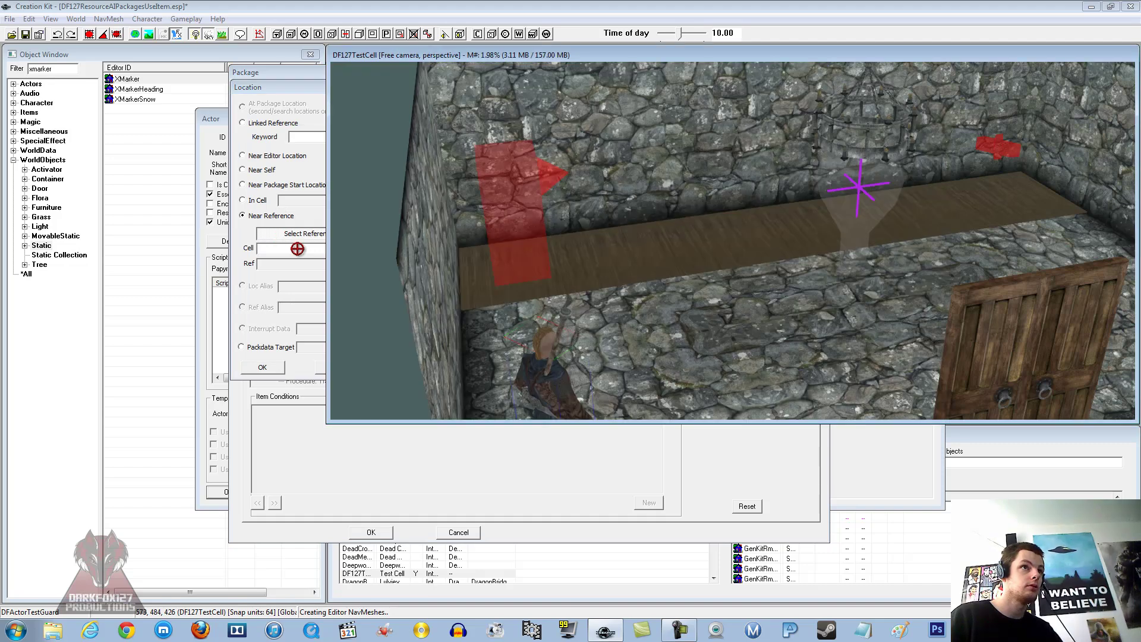
pyautogui.doubleClick(500, 180)
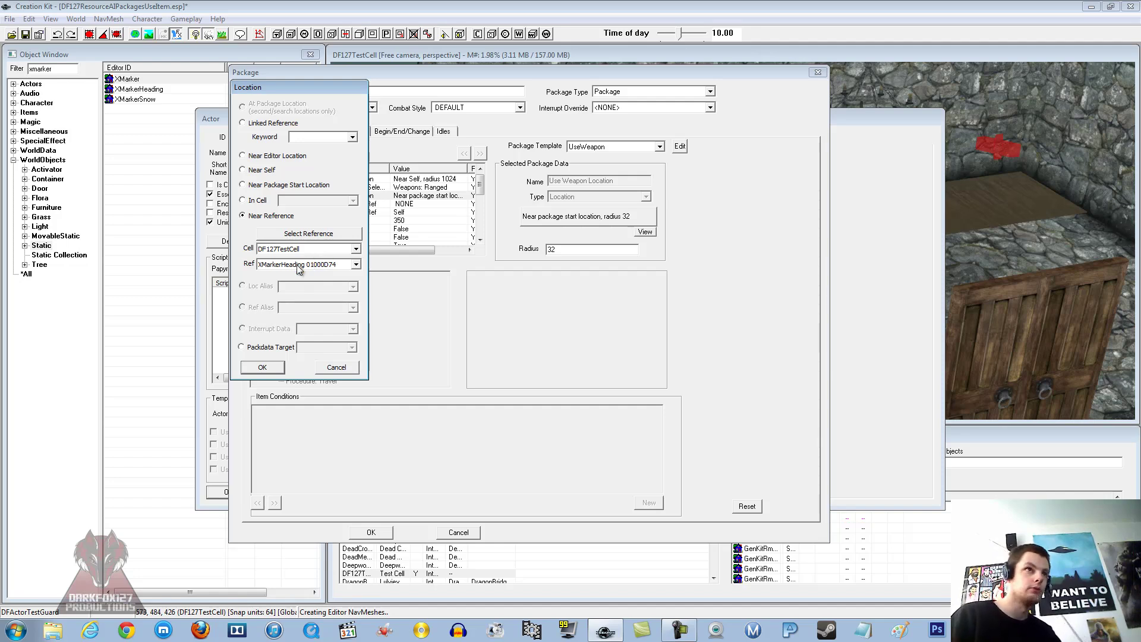
pyautogui.click(262, 367)
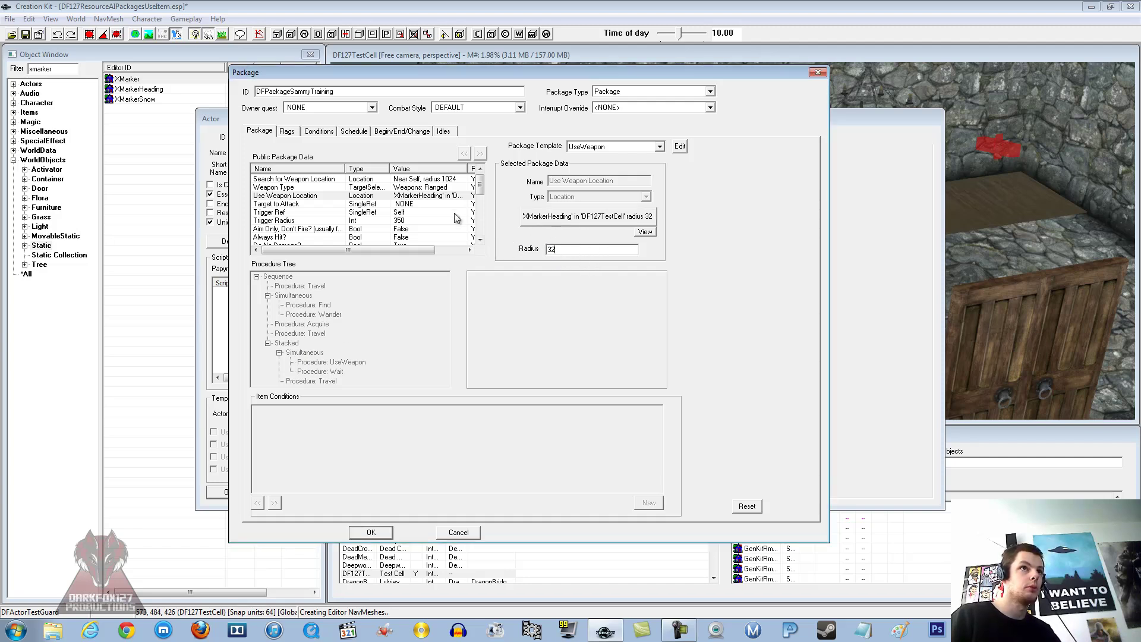
pyautogui.click(385, 203)
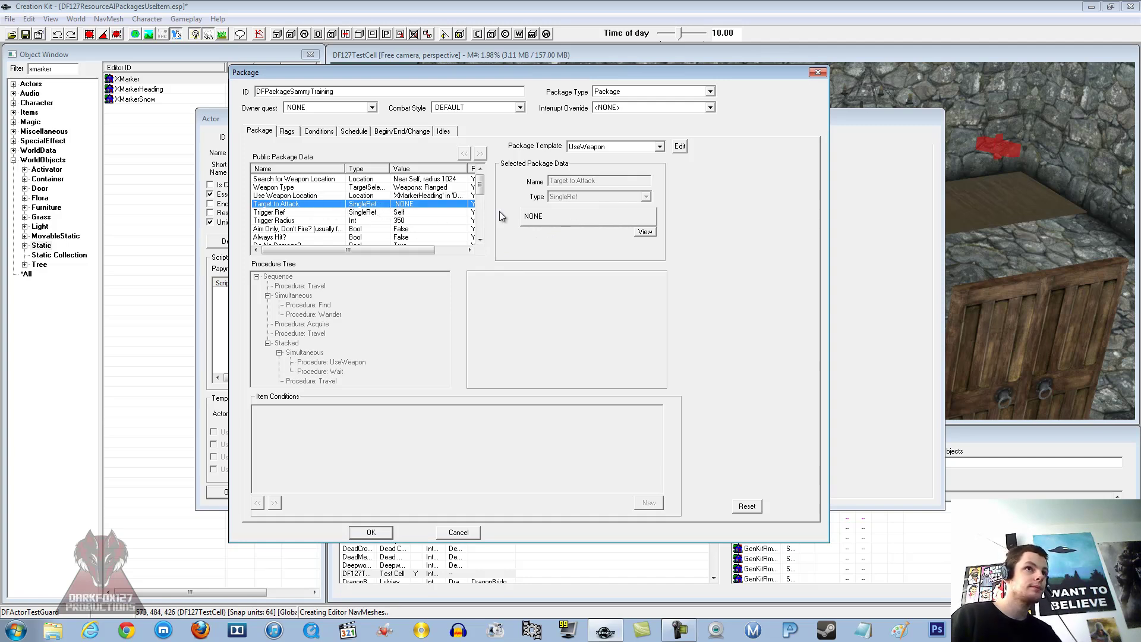
# Set Target to Attack to the specific XMarker reference in DF127TestCell
pyautogui.click(550, 218)
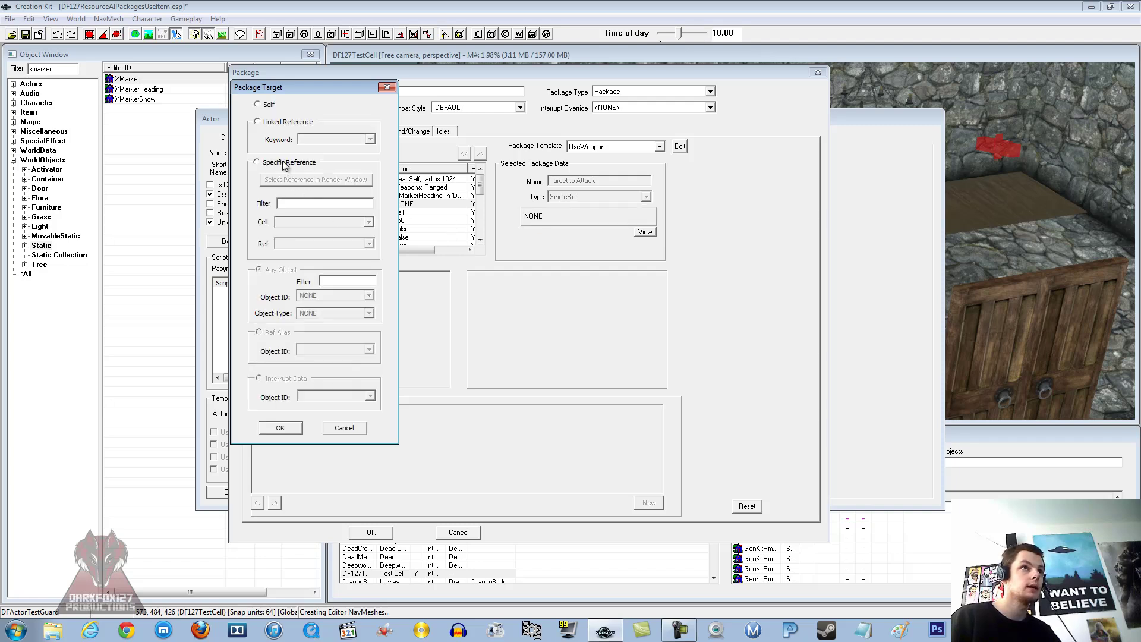
pyautogui.click(284, 164)
pyautogui.click(305, 181)
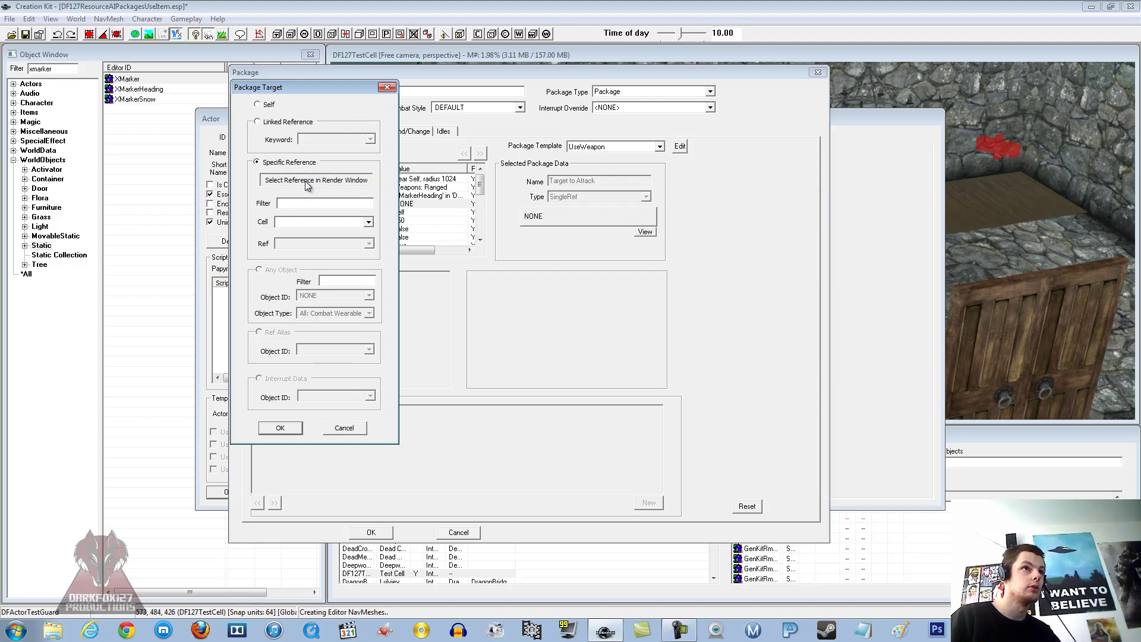
pyautogui.doubleClick(996, 156)
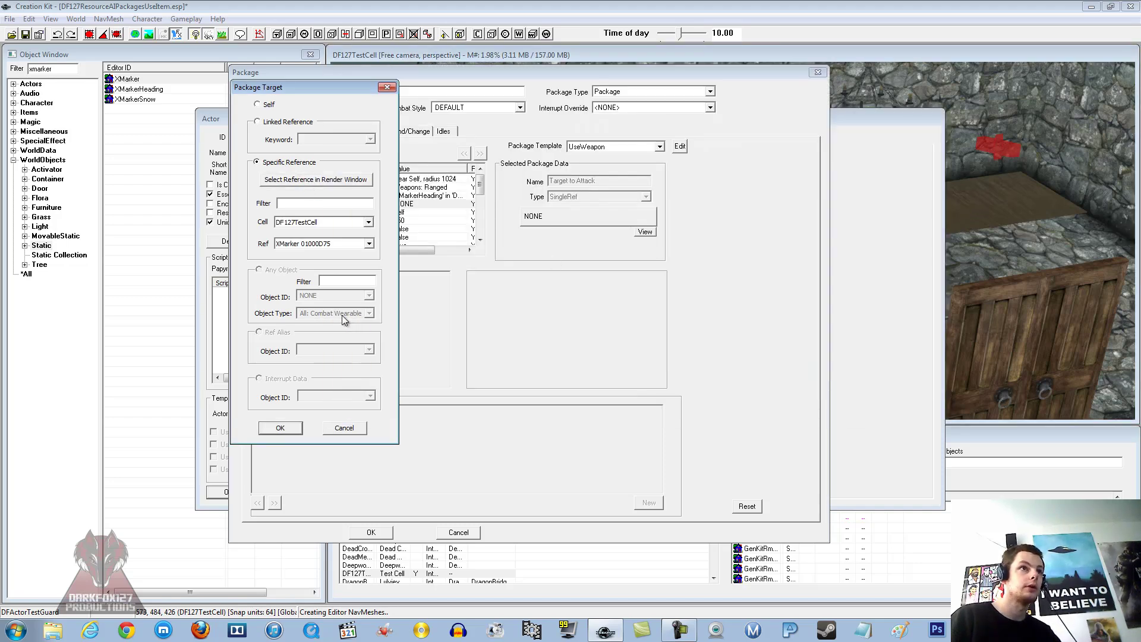
pyautogui.click(280, 428)
pyautogui.click(364, 213)
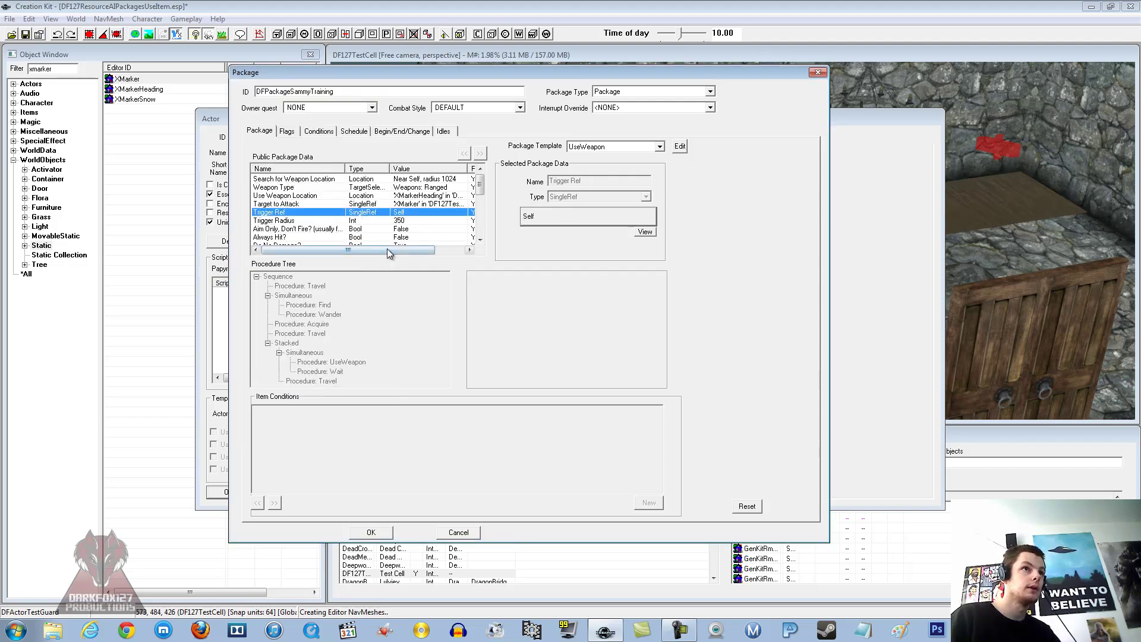
# Review the UseWeapon options, from Aim Only, Don't Fire? to Max Attacks per Barrage
pyautogui.scroll(-1, 387, 241)
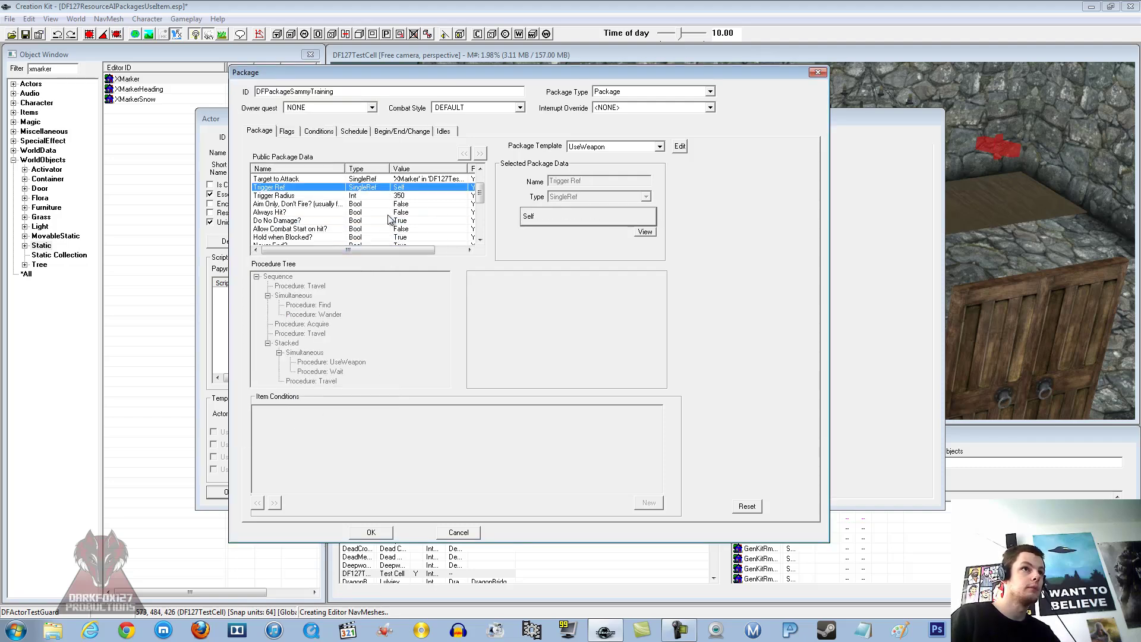
pyautogui.click(342, 204)
pyautogui.scroll(-1, 330, 210)
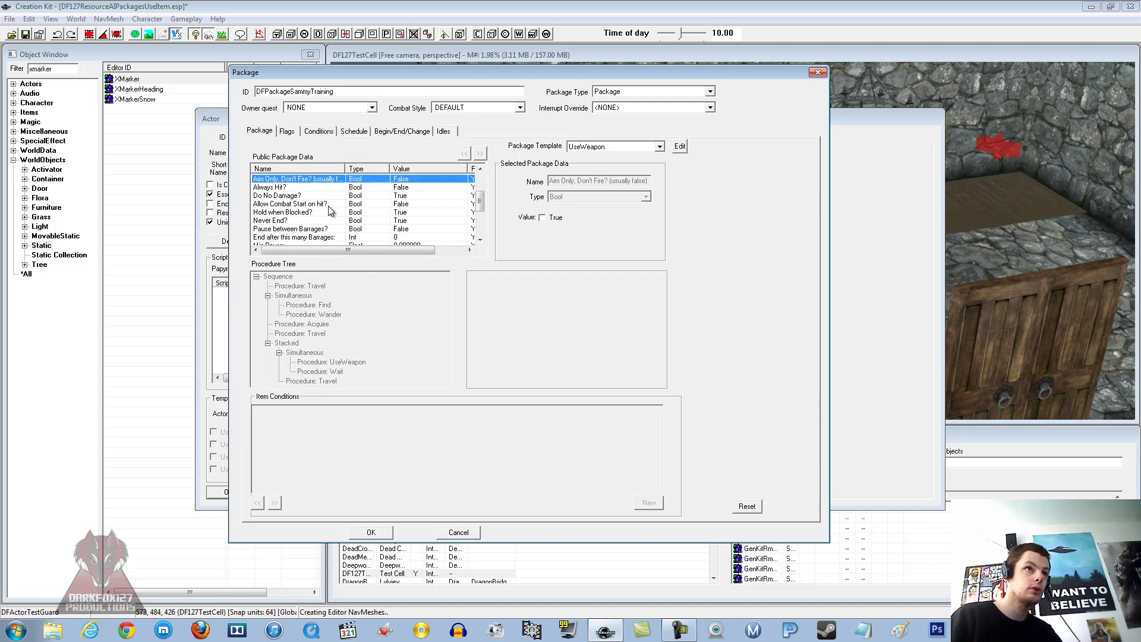
pyautogui.click(304, 188)
pyautogui.click(302, 196)
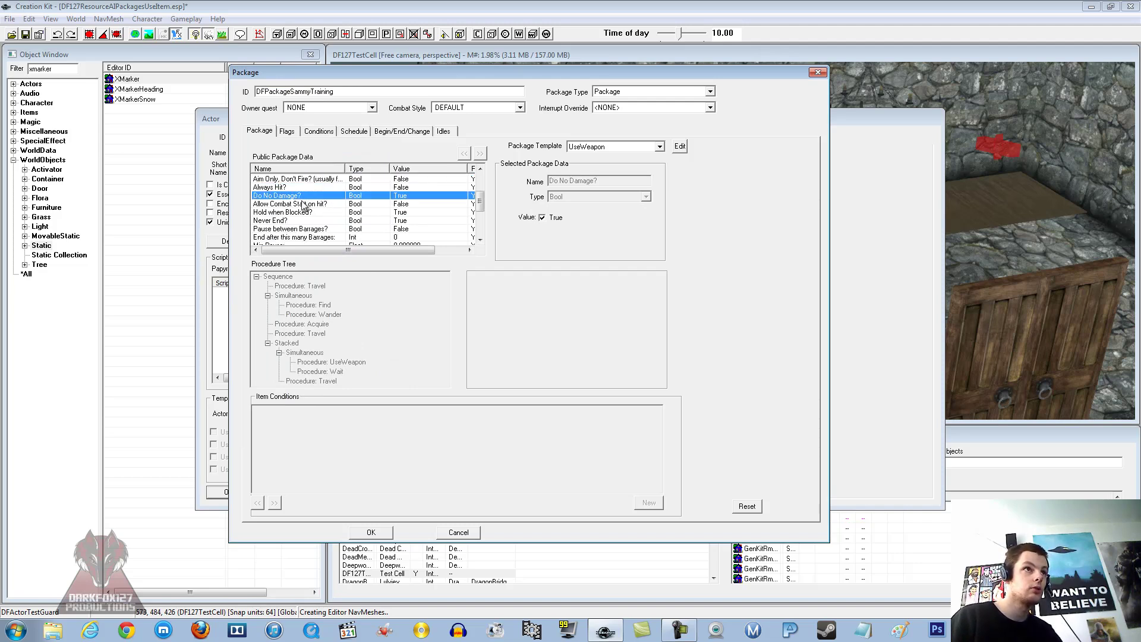
pyautogui.click(397, 205)
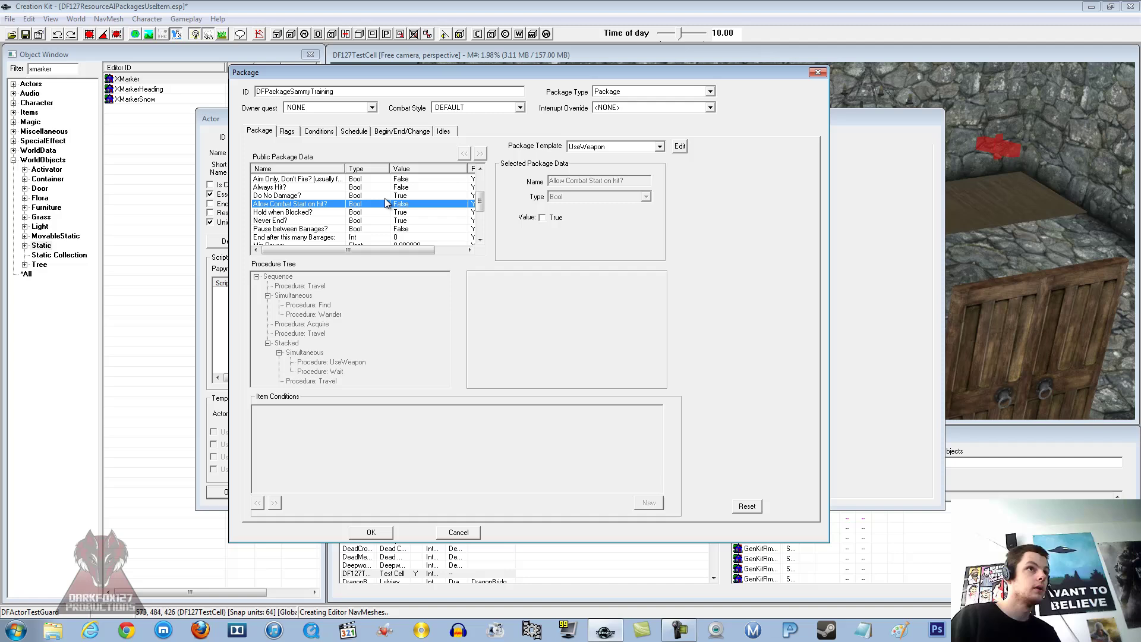
pyautogui.click(309, 212)
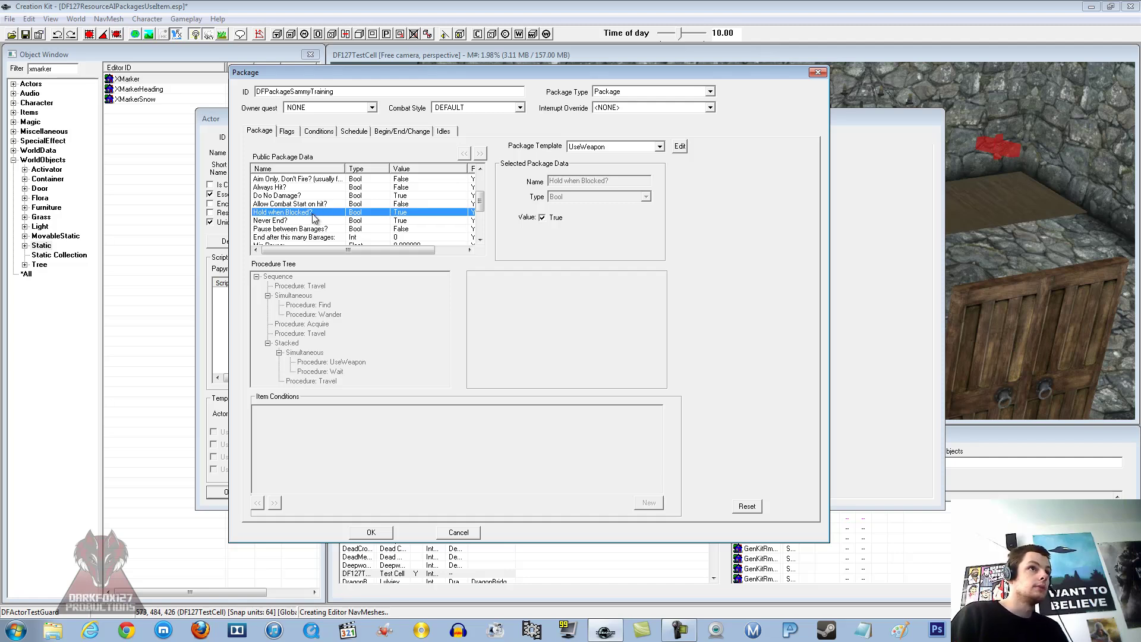
pyautogui.click(326, 220)
pyautogui.scroll(-2, 324, 221)
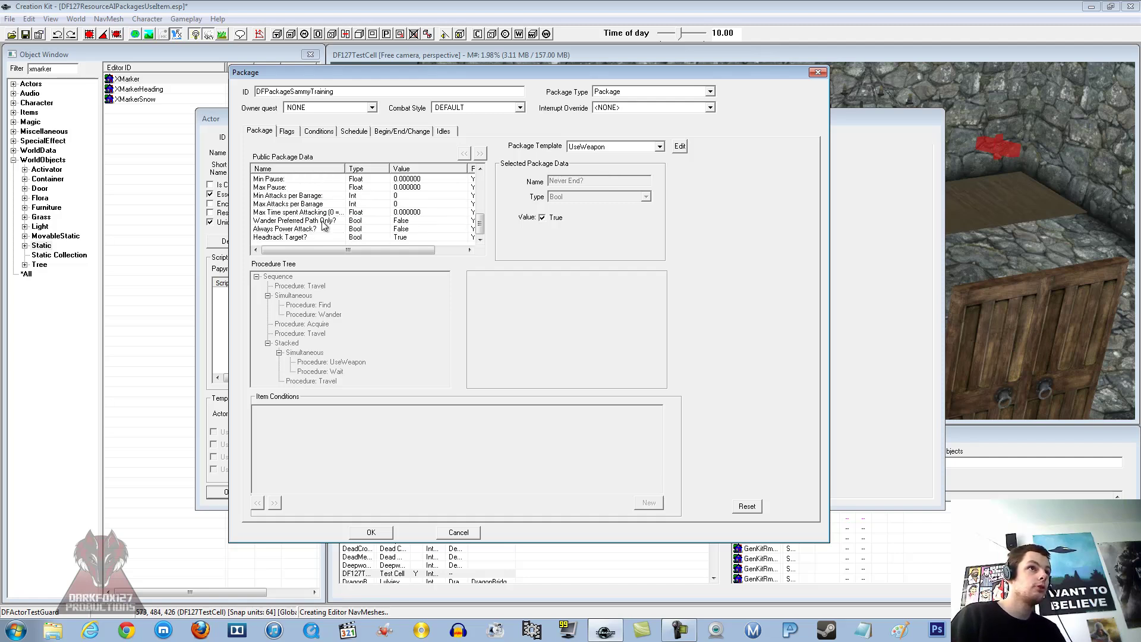
pyautogui.click(315, 220)
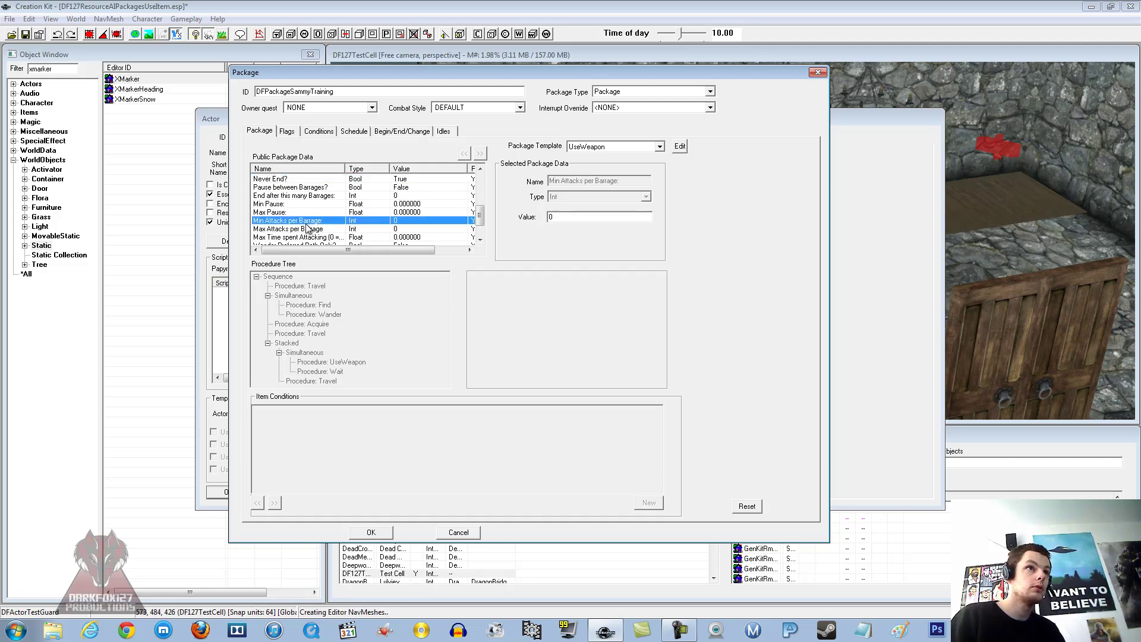
pyautogui.scroll(-1, 306, 217)
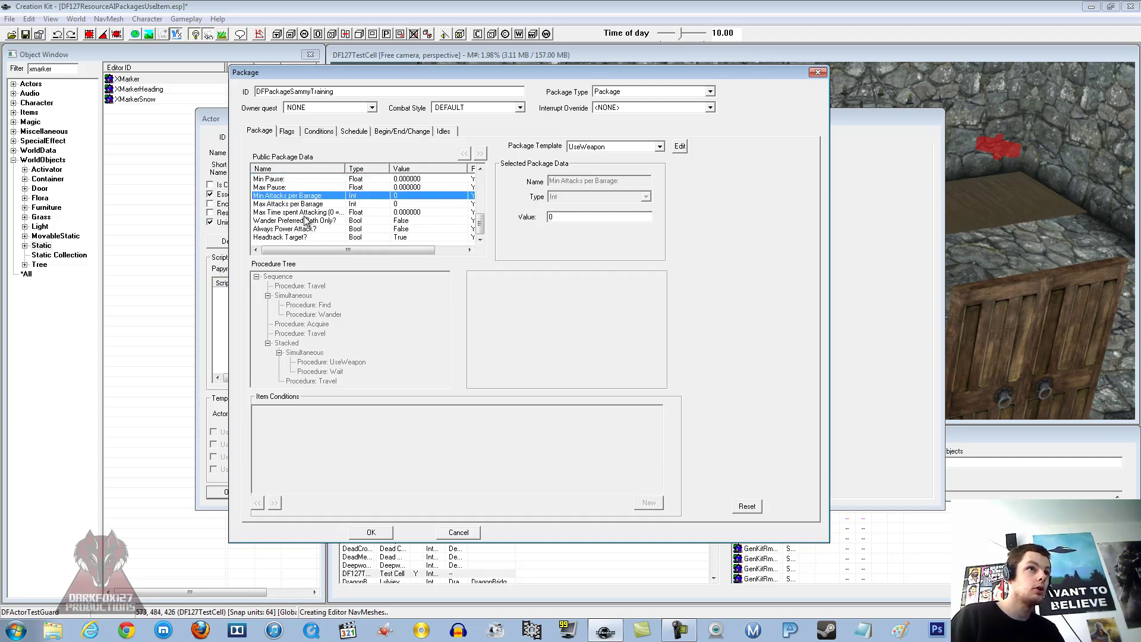
pyautogui.click(305, 213)
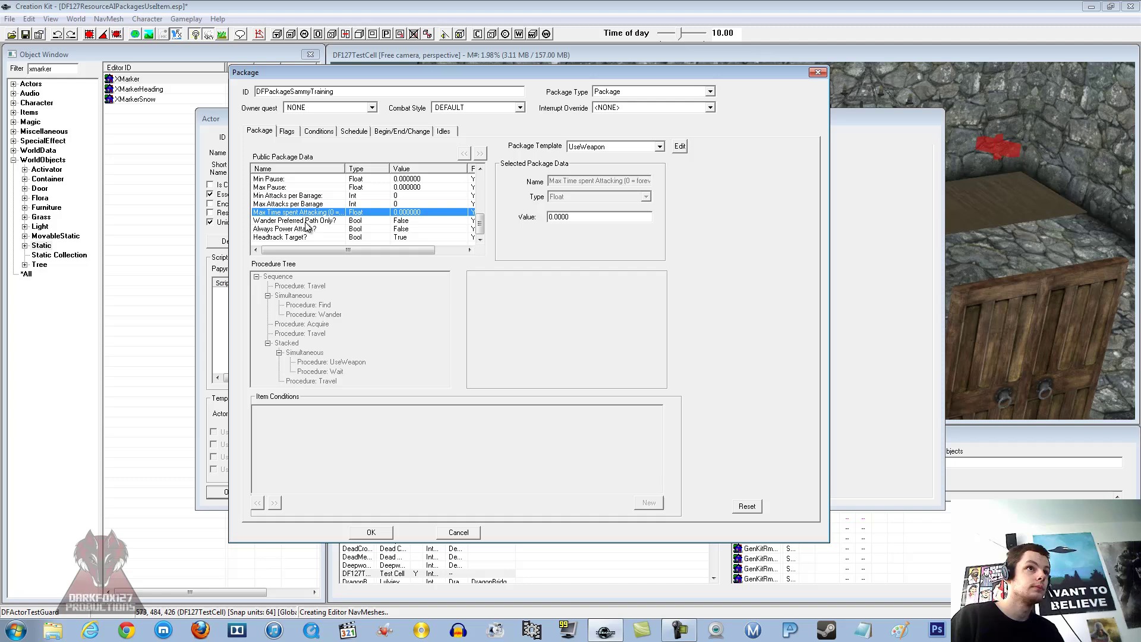
pyautogui.click(306, 221)
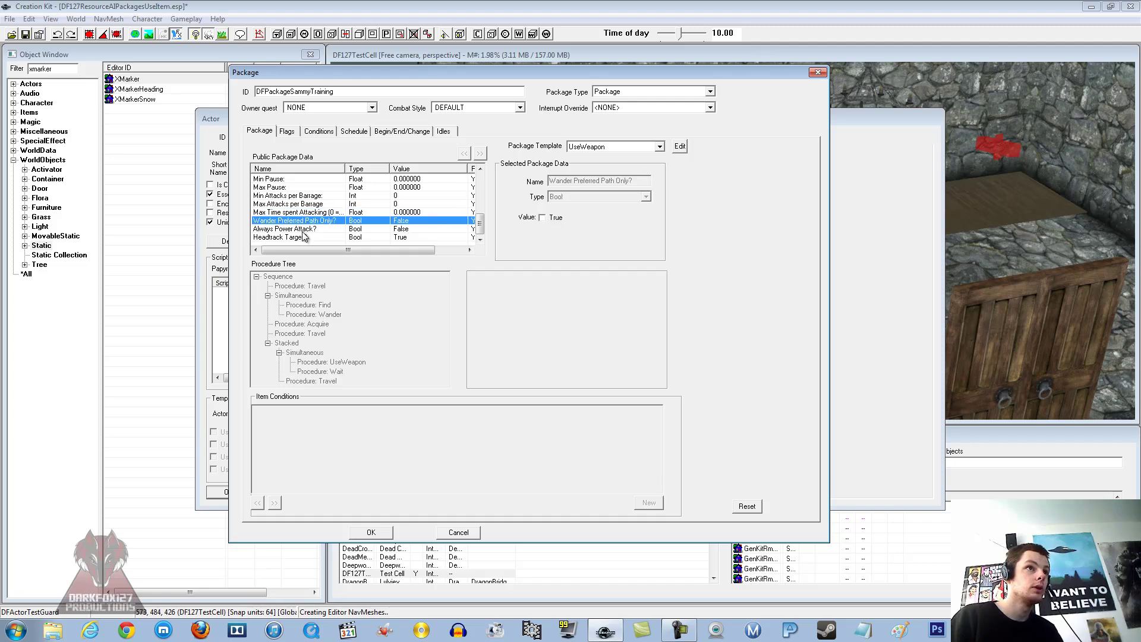
pyautogui.click(306, 205)
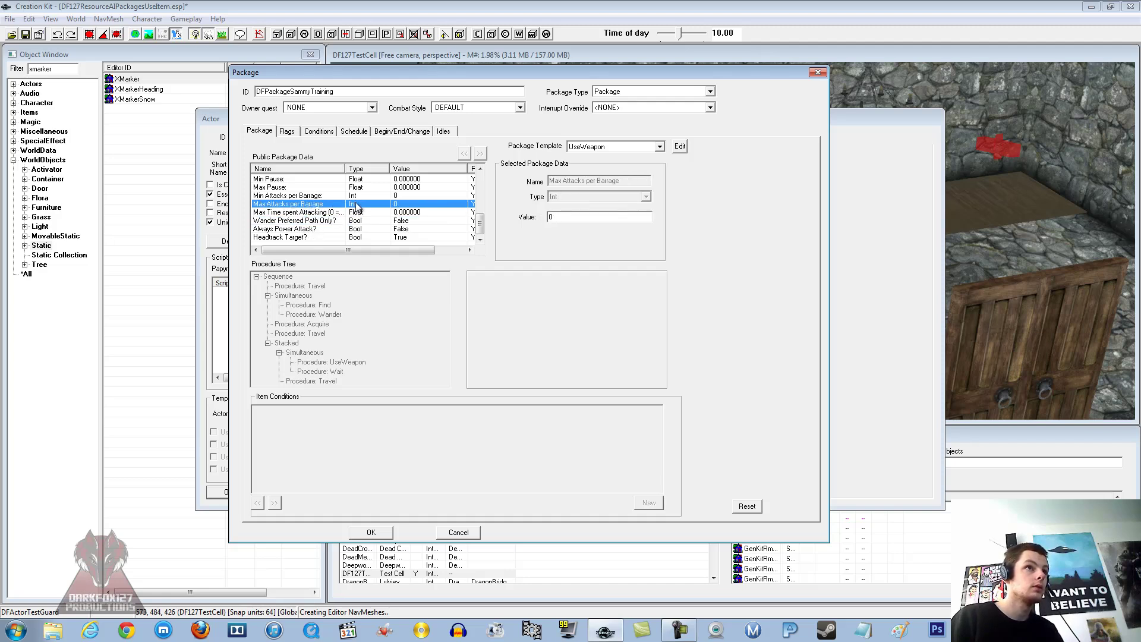
# Set Pause between Barrages? to true
pyautogui.scroll(1, 364, 206)
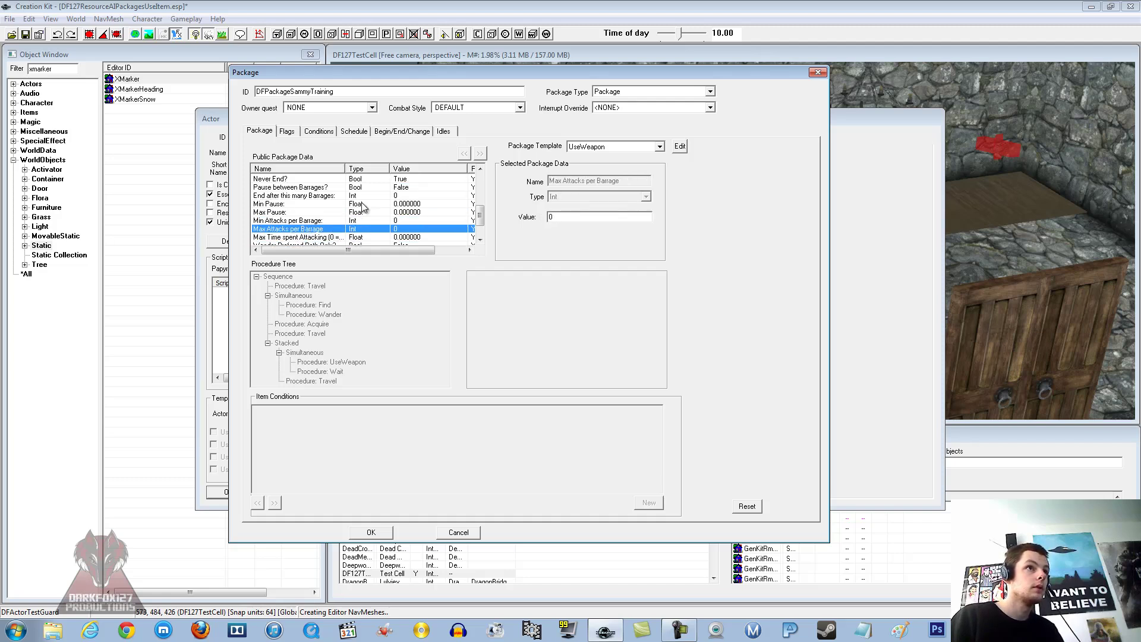
pyautogui.click(303, 188)
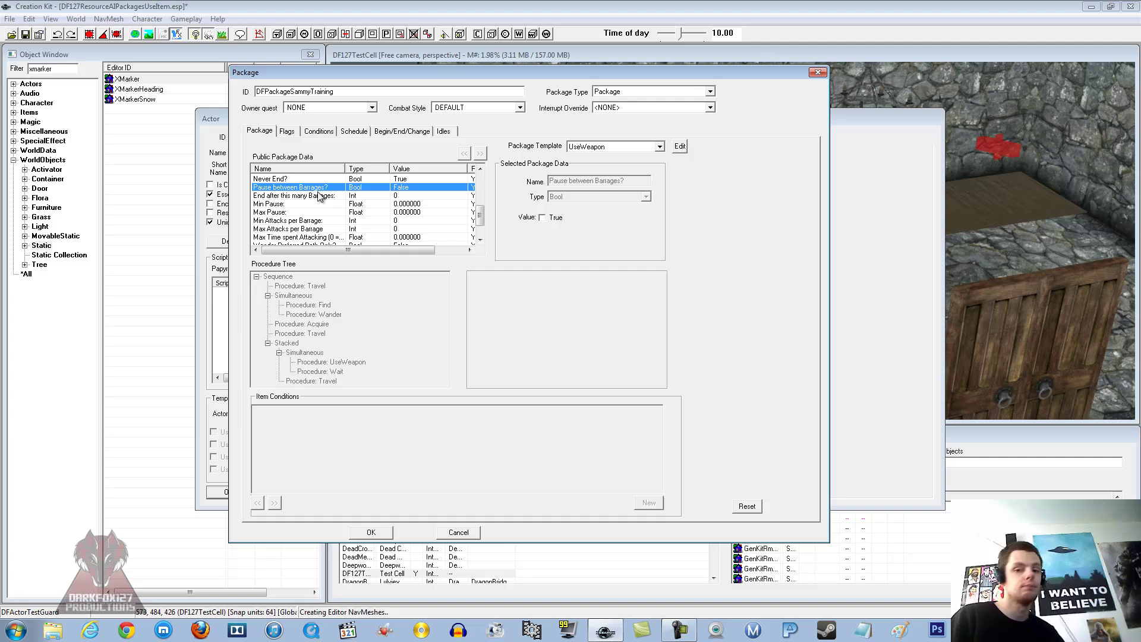
pyautogui.scroll(1, 319, 194)
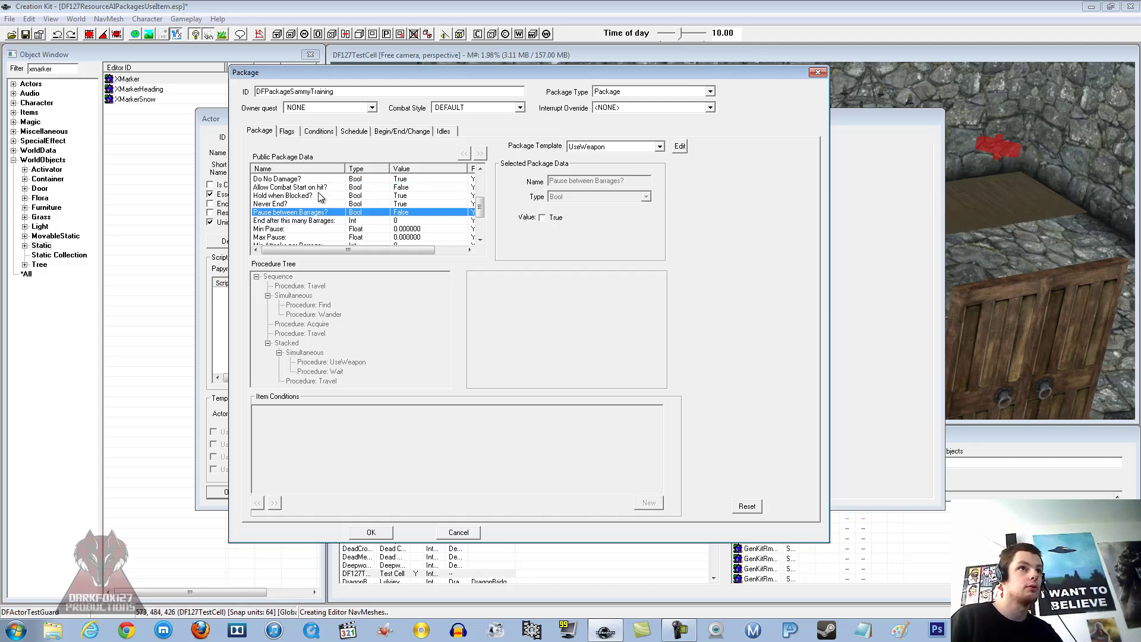
pyautogui.click(542, 217)
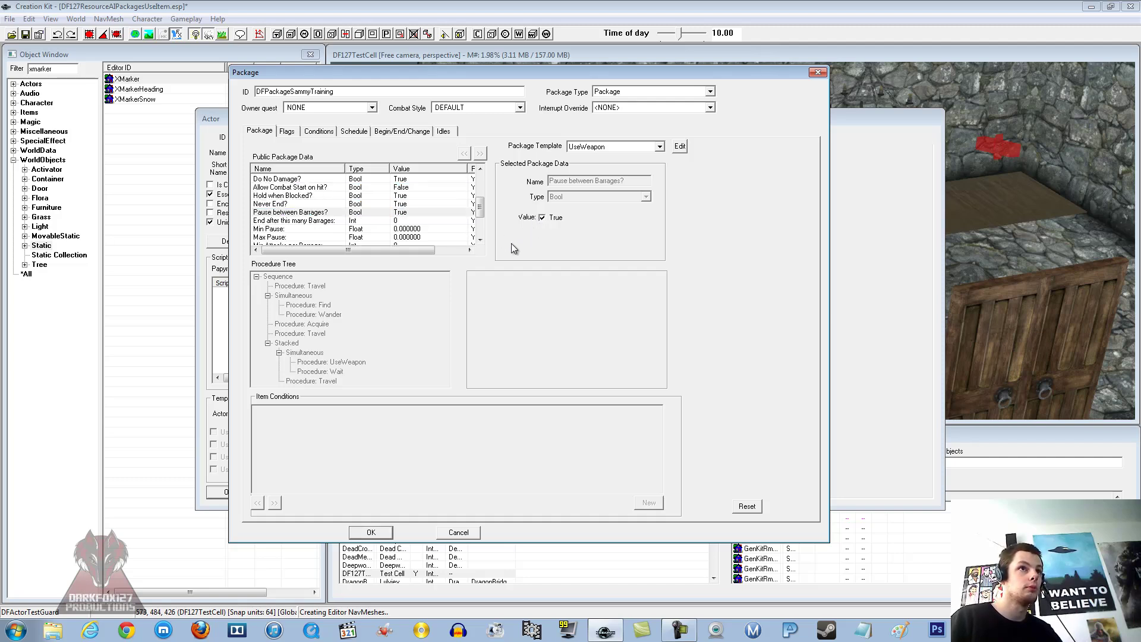
# Widen the Name column and recheck the parameters, confirming Pause between Barrages? is true
pyautogui.click(284, 196)
pyautogui.scroll(2, 289, 207)
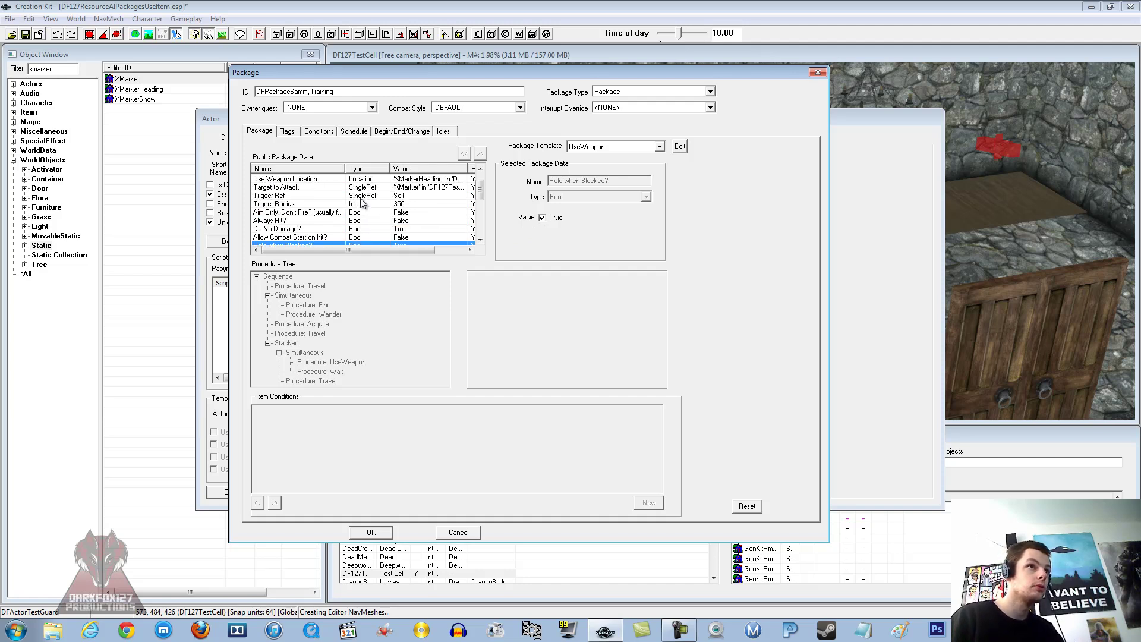
pyautogui.click(304, 216)
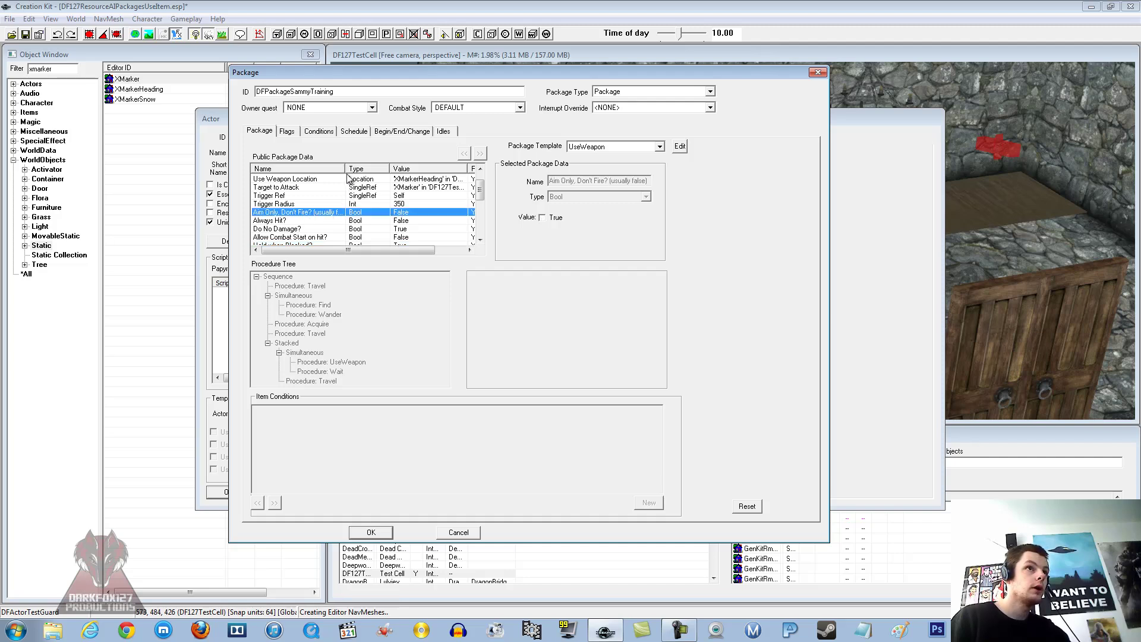
pyautogui.moveTo(346, 169)
pyautogui.mouseDown()
pyautogui.moveTo(372, 169)
pyautogui.moveTo(332, 169)
pyautogui.mouseUp()
pyautogui.click(302, 220)
pyautogui.click(302, 195)
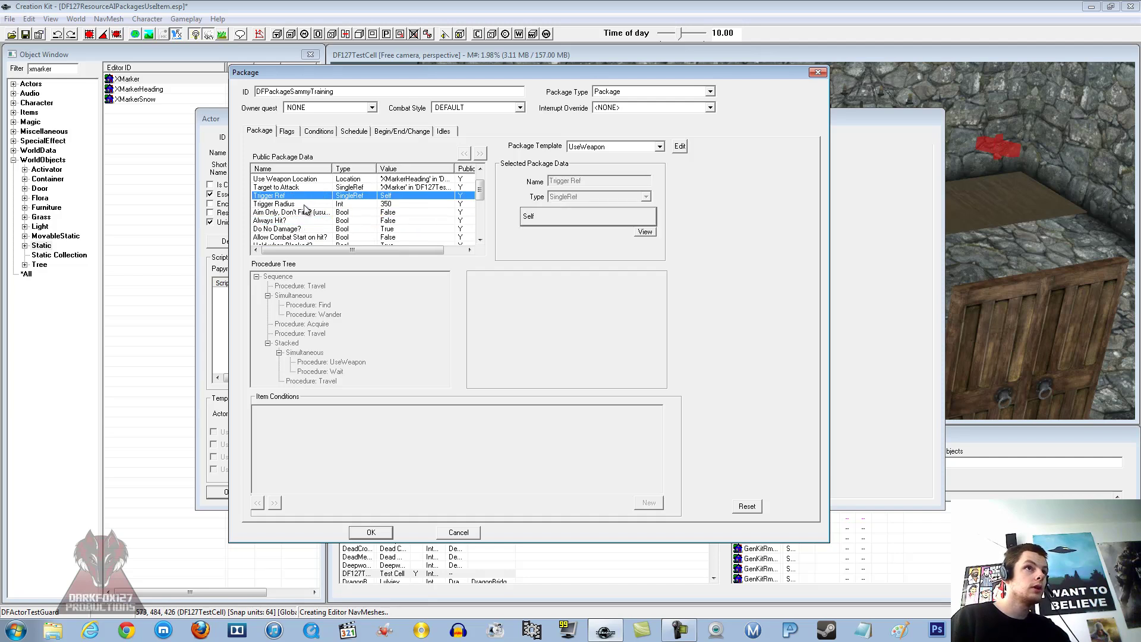
pyautogui.scroll(-1, 307, 208)
pyautogui.scroll(-1, 324, 212)
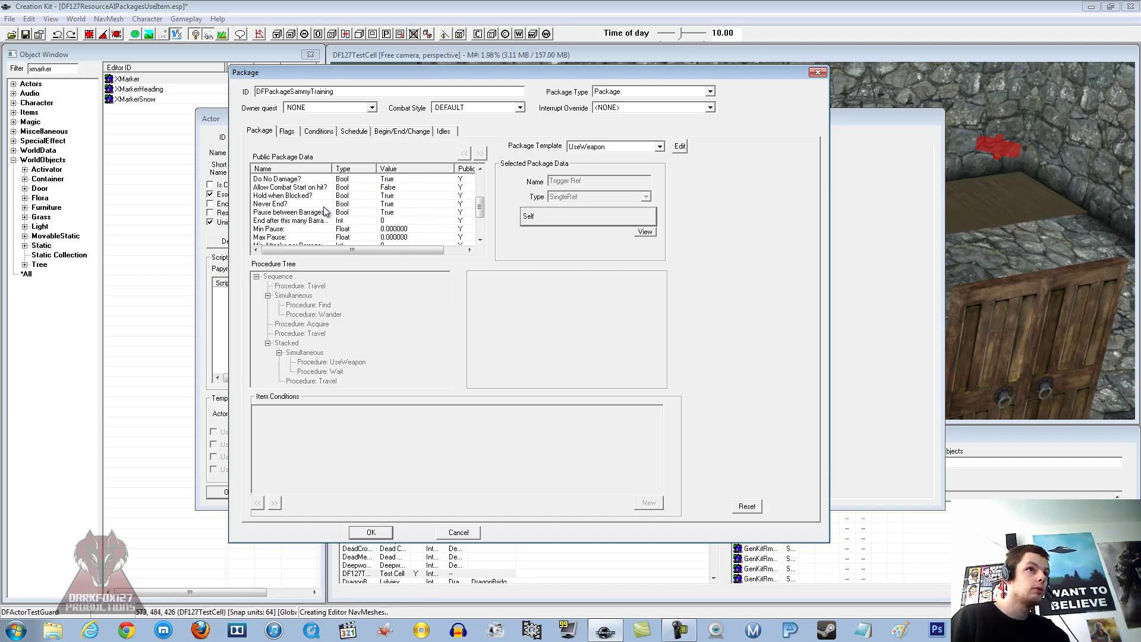
pyautogui.click(324, 212)
# Select the Max Pause parameter and edit its value, currently 0
pyautogui.scroll(-1, 329, 221)
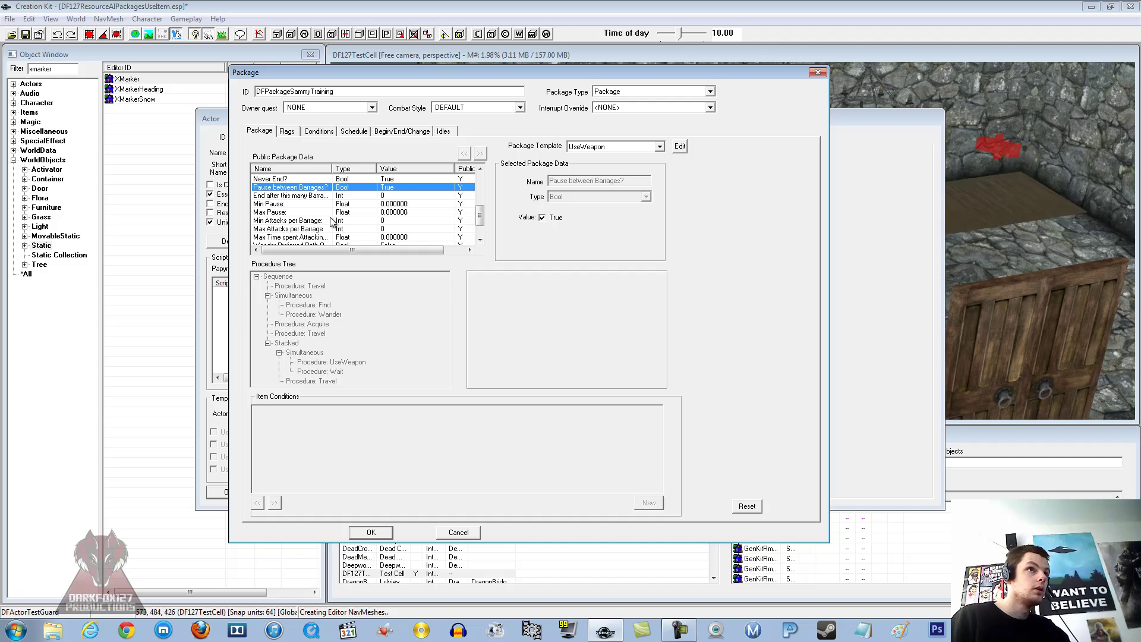
pyautogui.click(302, 212)
pyautogui.scroll(-1, 334, 229)
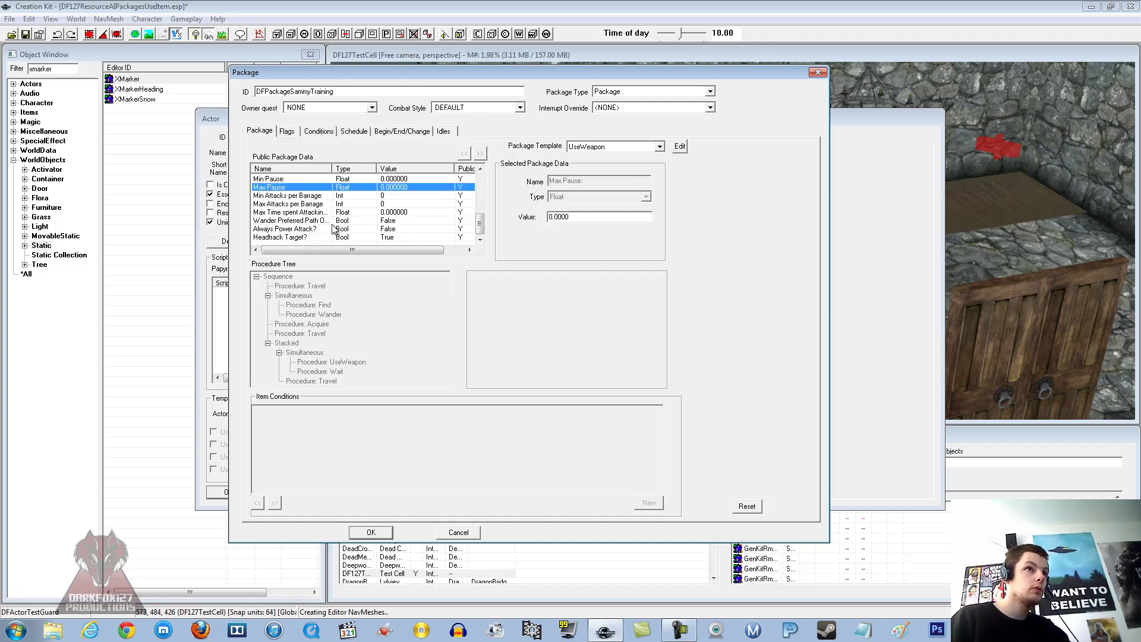
pyautogui.click(580, 217)
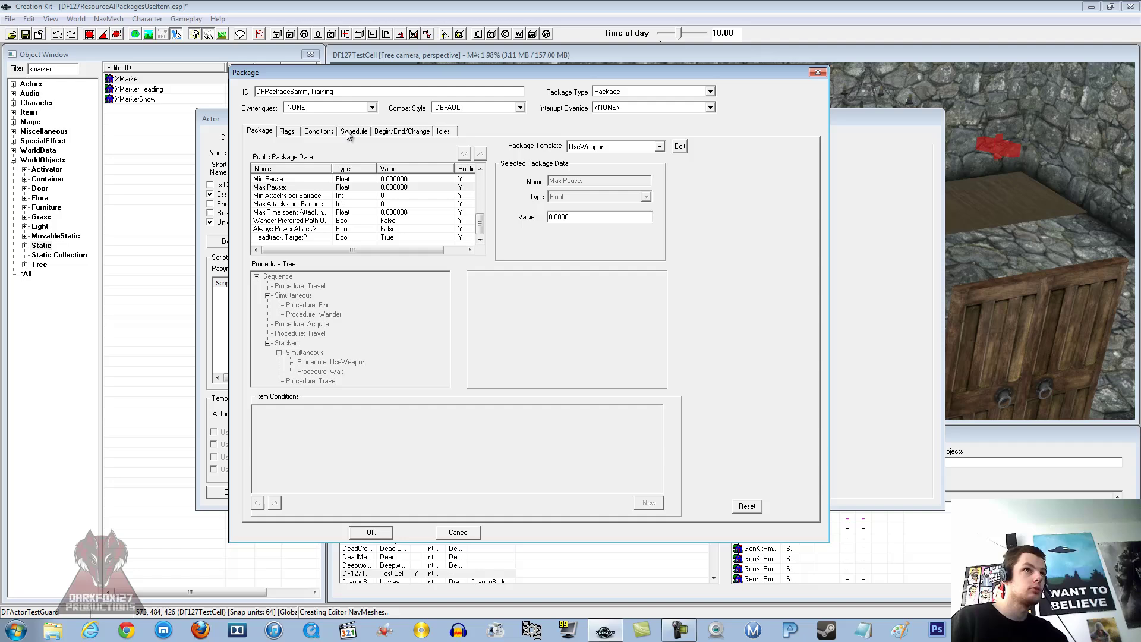
# On the package's Flags, set Preferred Speed to Walk and tick Weapon Drawn
pyautogui.click(287, 132)
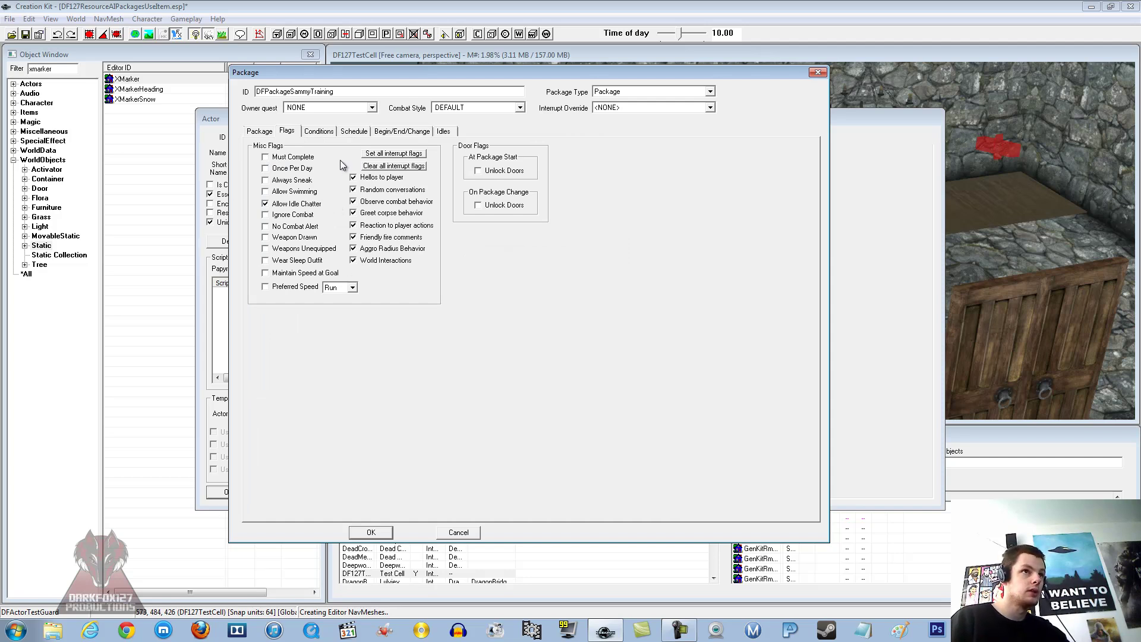
pyautogui.click(338, 288)
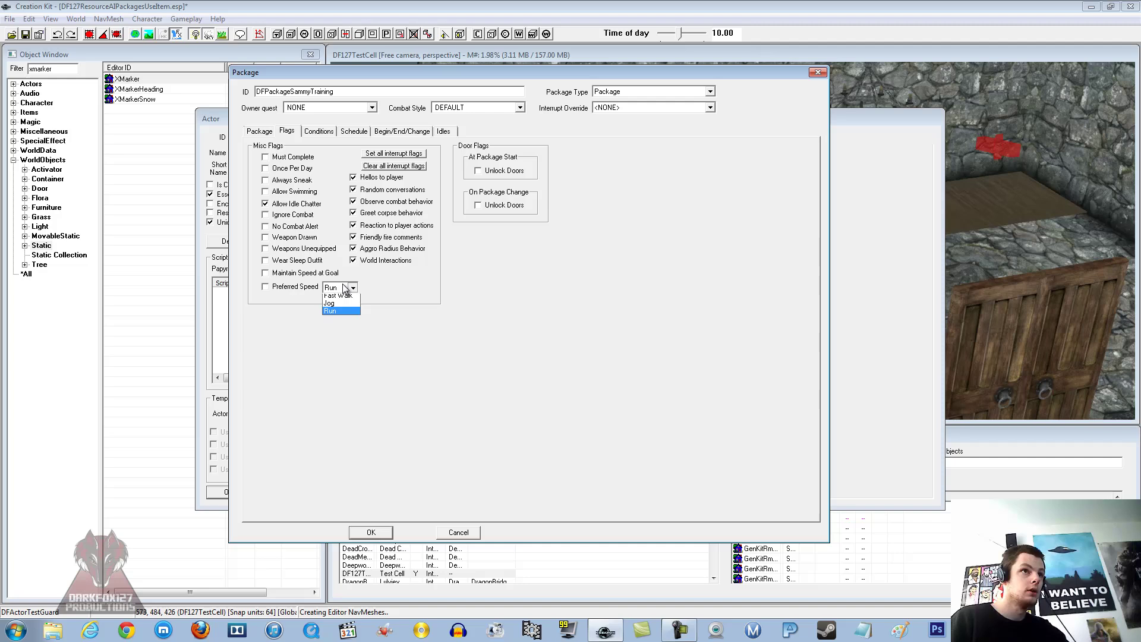
pyautogui.click(347, 299)
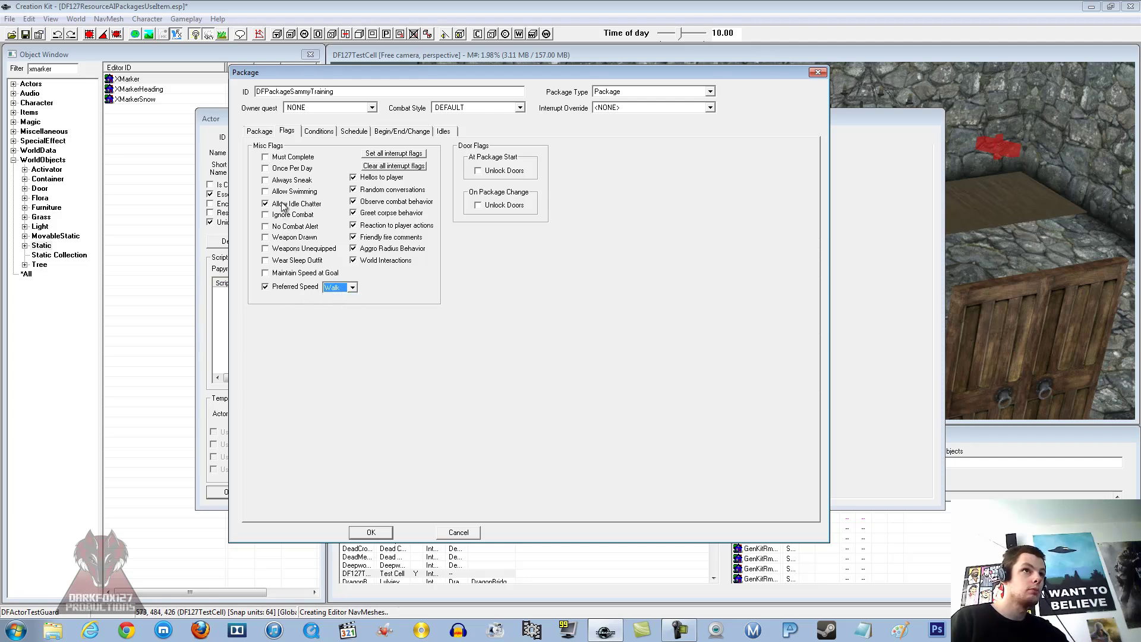
pyautogui.click(291, 237)
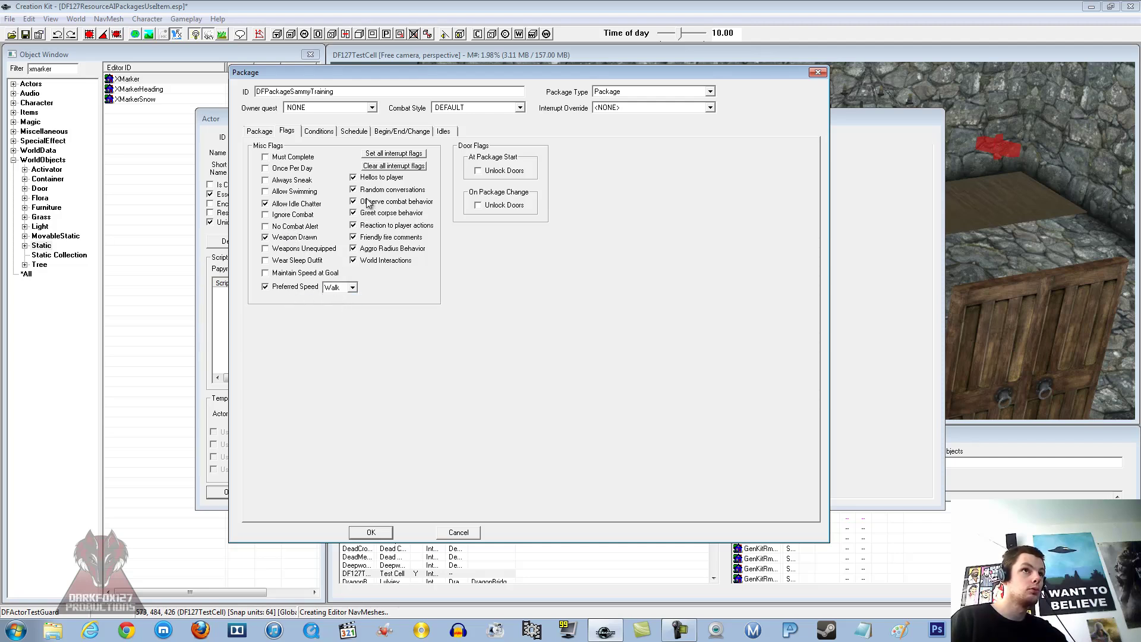
# Untick Hellos, Random conversations, Observe combat, Greet corpse and Reaction to player
pyautogui.click(367, 179)
pyautogui.click(367, 194)
pyautogui.click(374, 202)
pyautogui.click(371, 213)
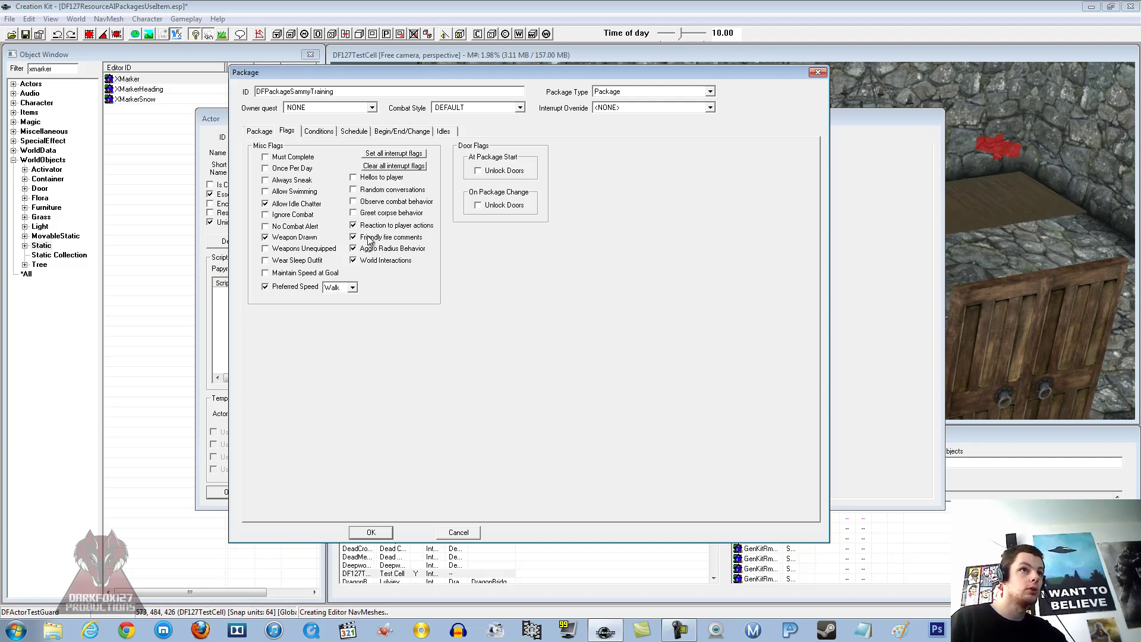
pyautogui.click(378, 227)
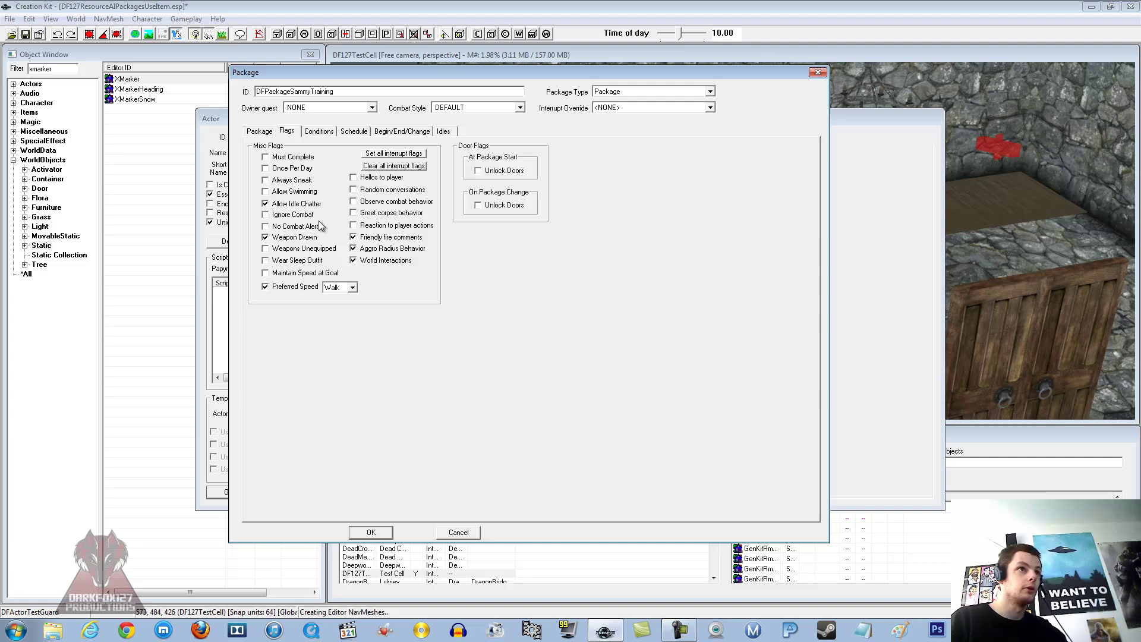
# Review the Conditions and Schedule tabs, then OK the DFPackageSammyTraining package into the actor's list
pyautogui.click(324, 132)
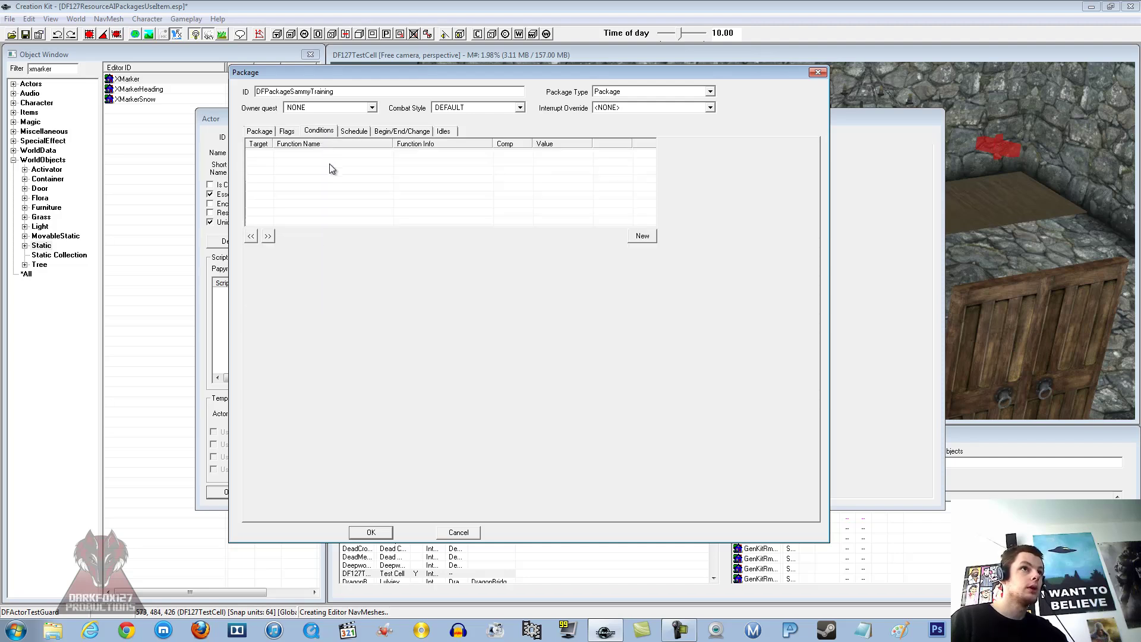
pyautogui.click(355, 132)
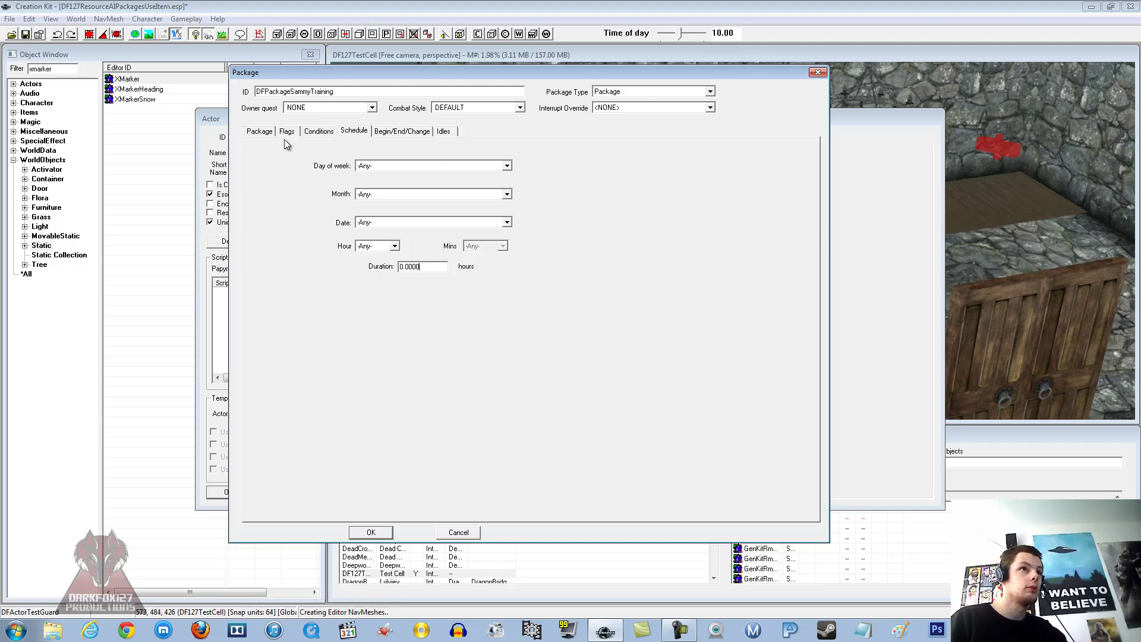
pyautogui.click(261, 132)
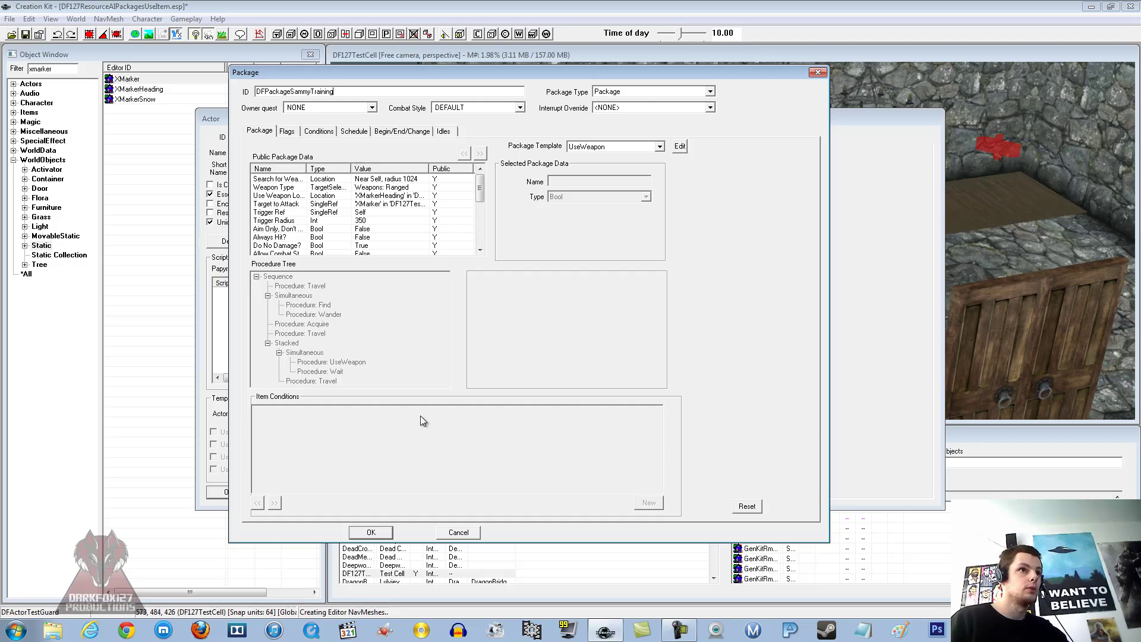
pyautogui.click(380, 531)
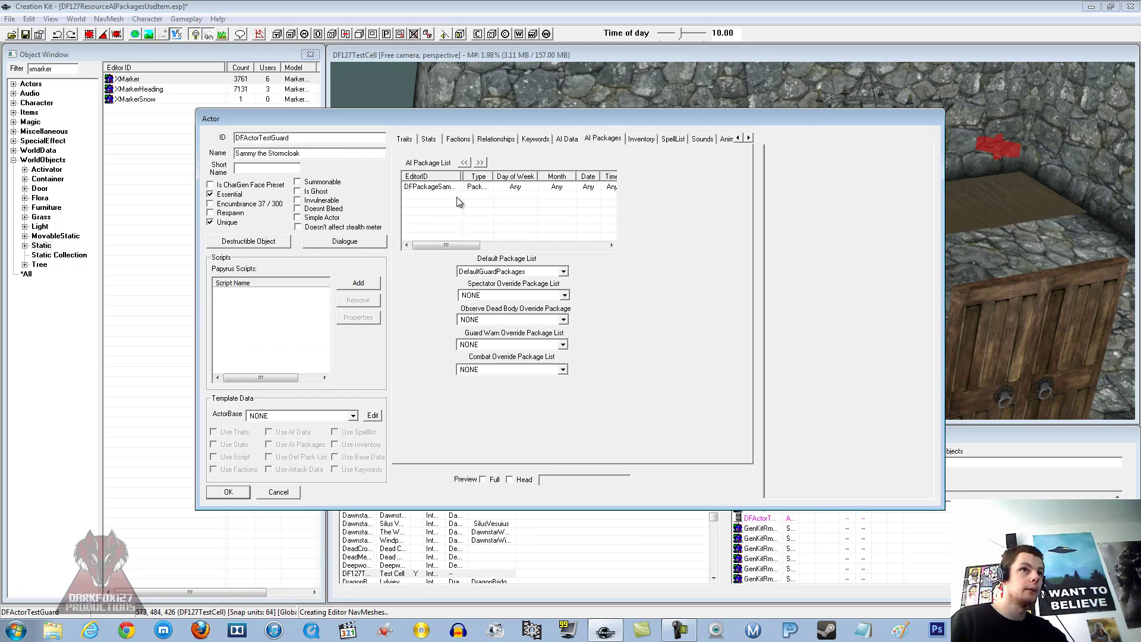
# Reopen the guard's base actor and add a new inventory item, initially SteelBattleaxe
pyautogui.click(244, 495)
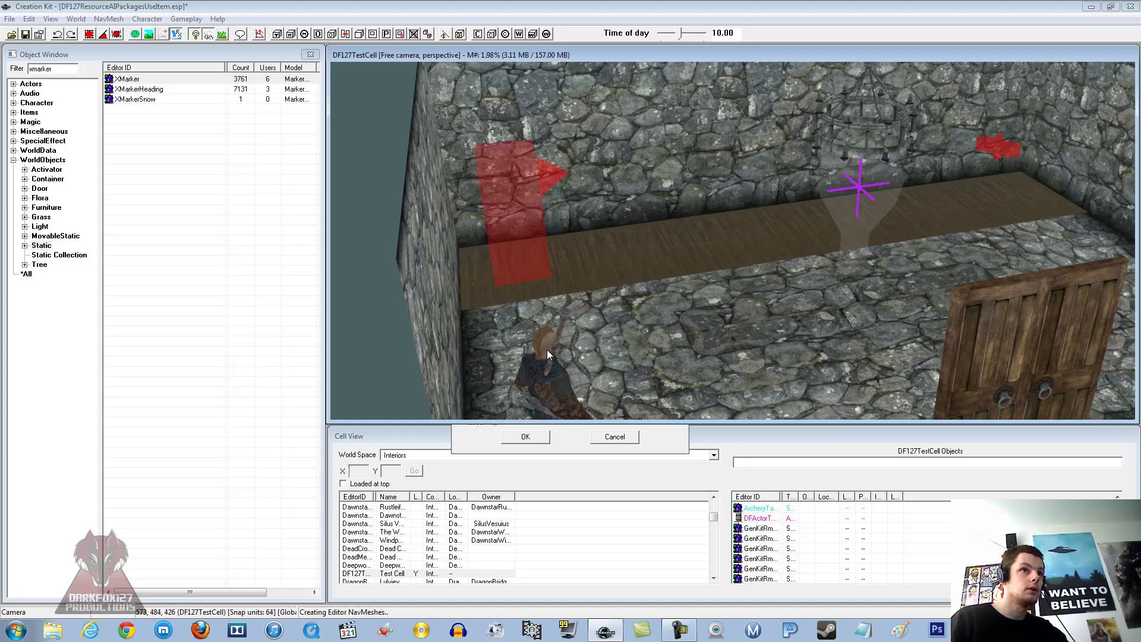
pyautogui.click(569, 435)
pyautogui.click(557, 256)
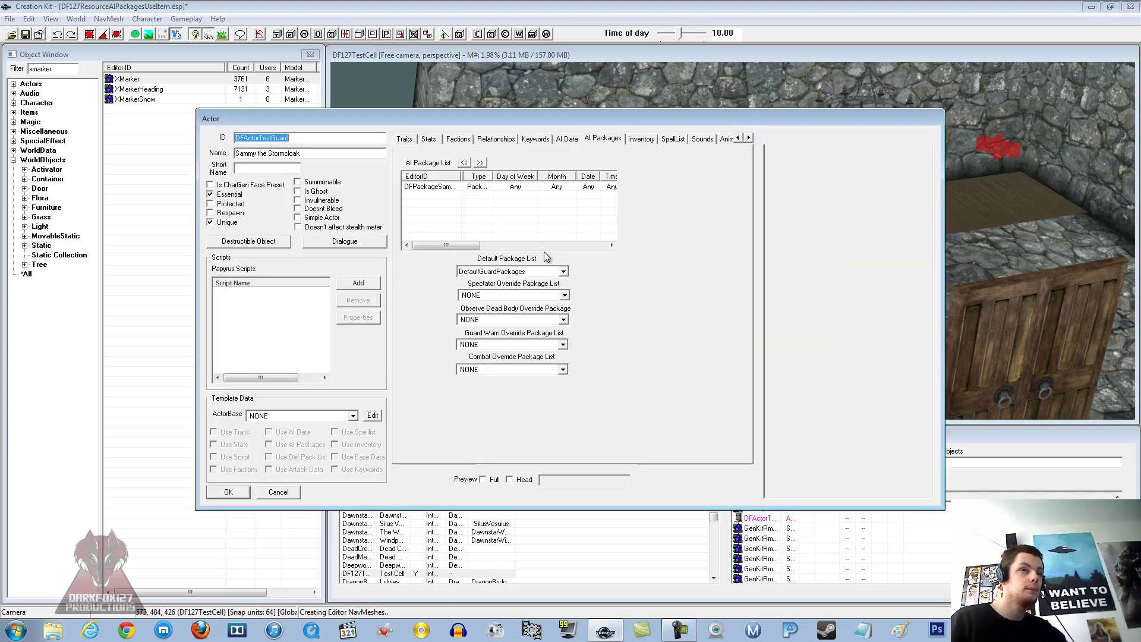
pyautogui.hotkey('ctrl', 'Tab')
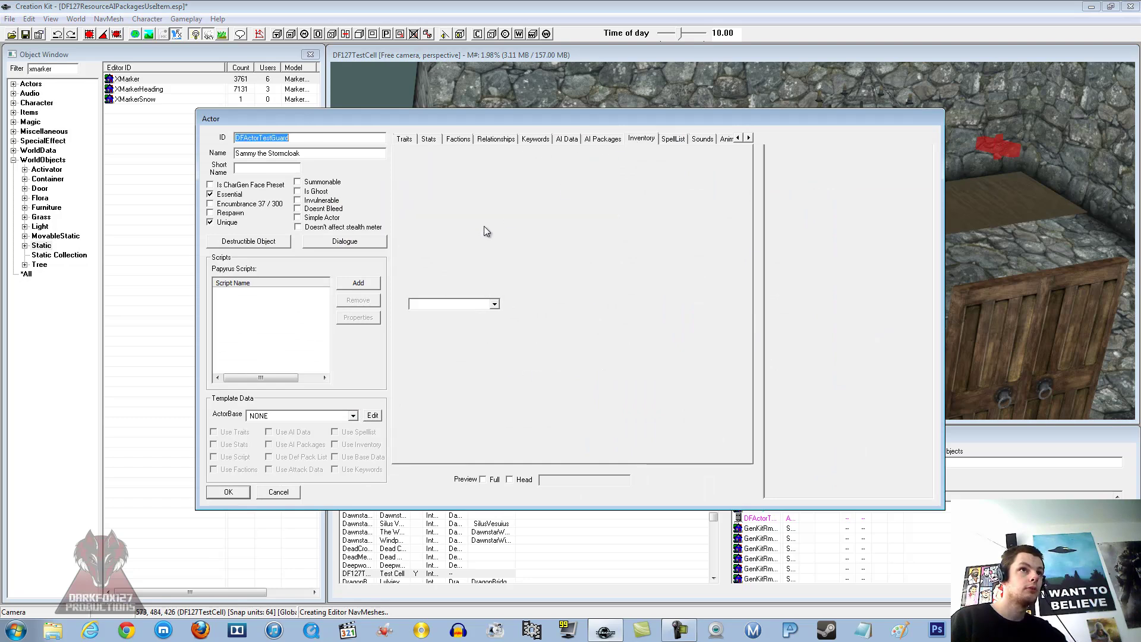
pyautogui.rightClick(459, 274)
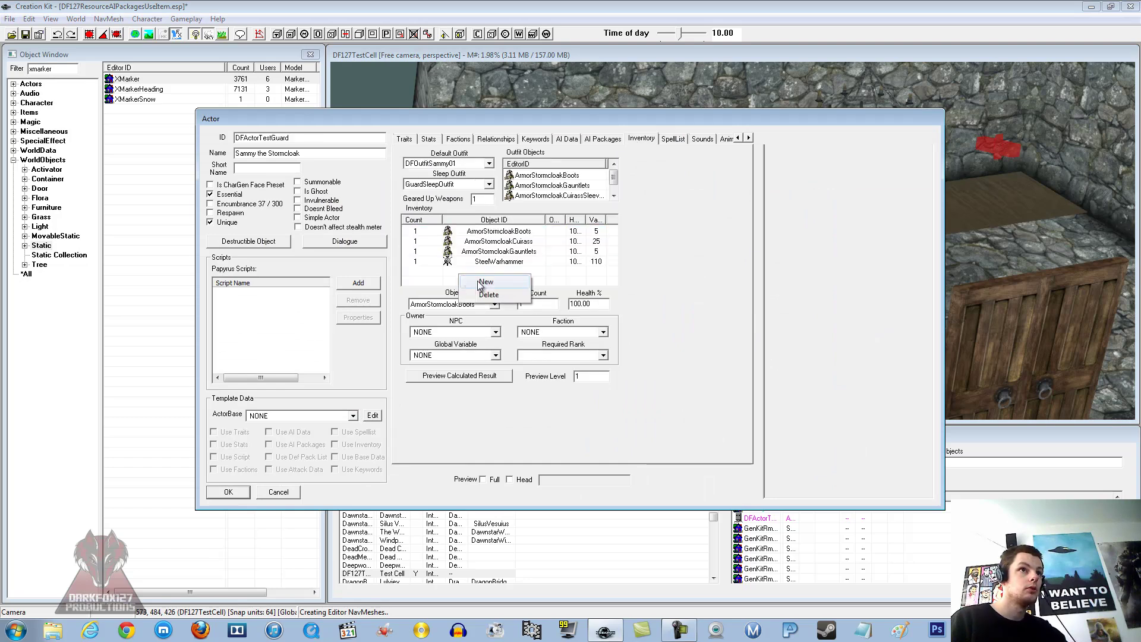
pyautogui.click(475, 279)
pyautogui.click(476, 305)
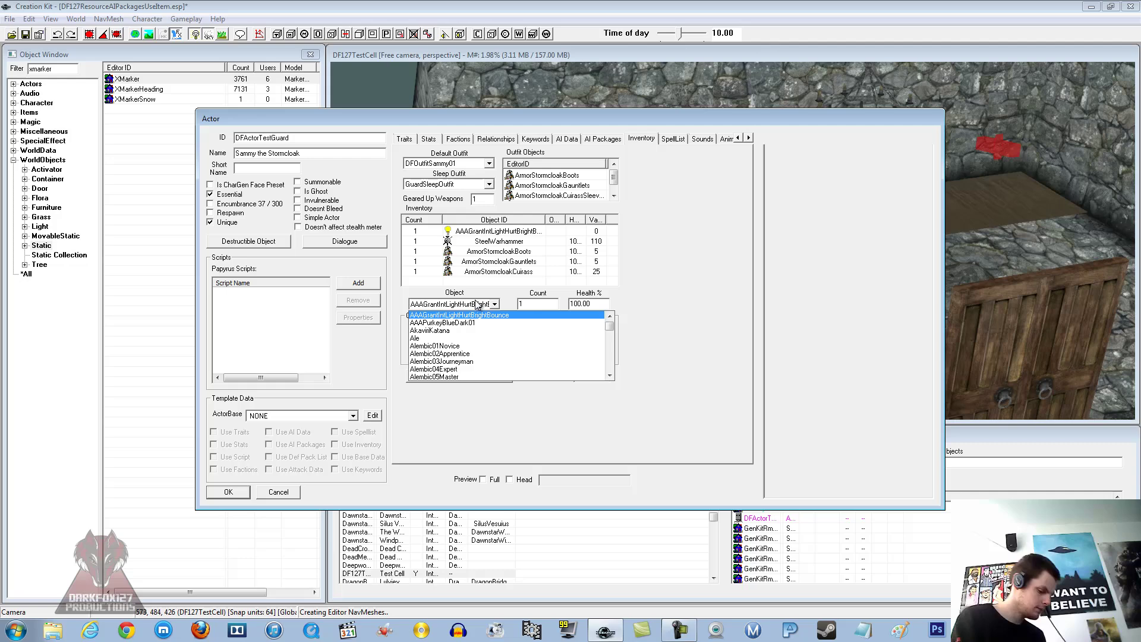
pyautogui.write('steelb')
pyautogui.press('Return')
pyautogui.press('Return')
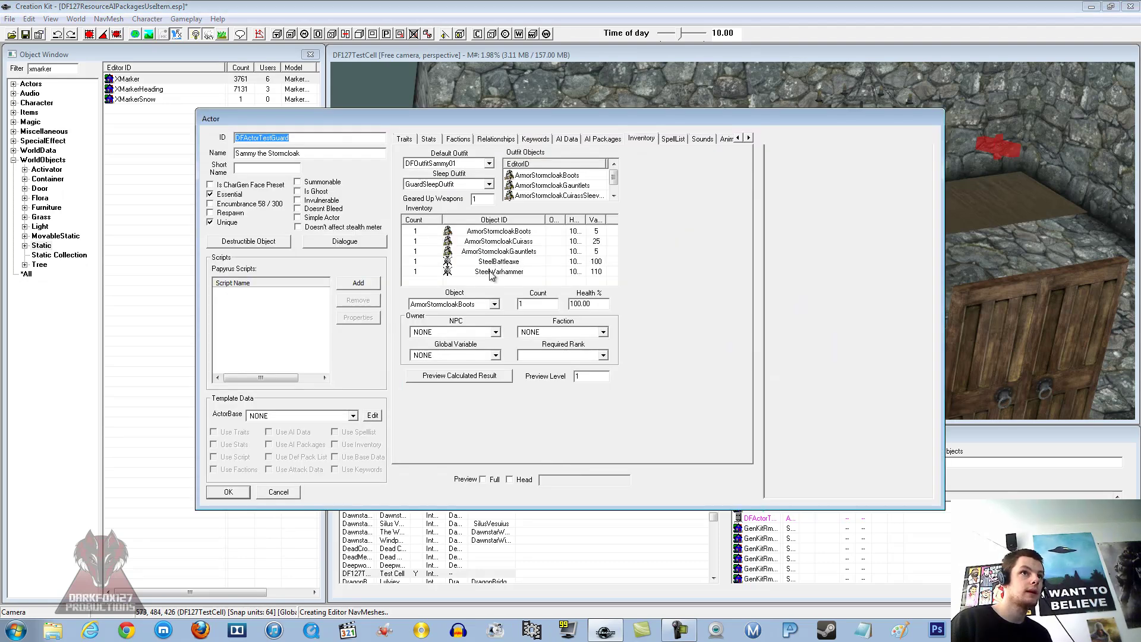
# Change the new inventory item to LongBow and save the actor
pyautogui.click(490, 261)
pyautogui.click(476, 305)
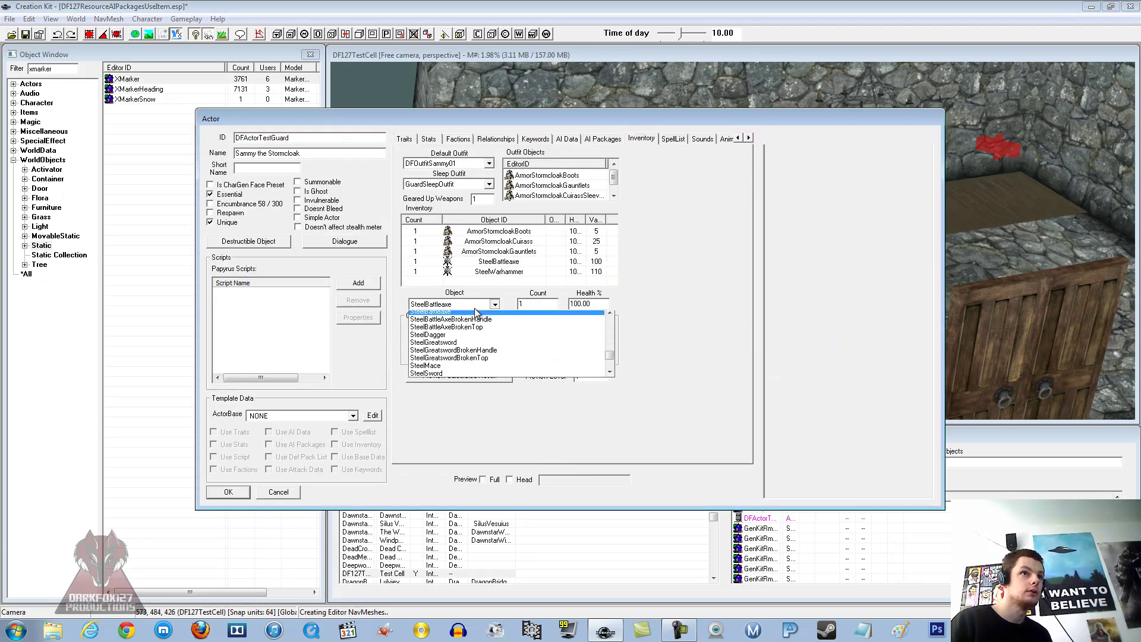
pyautogui.press('l')
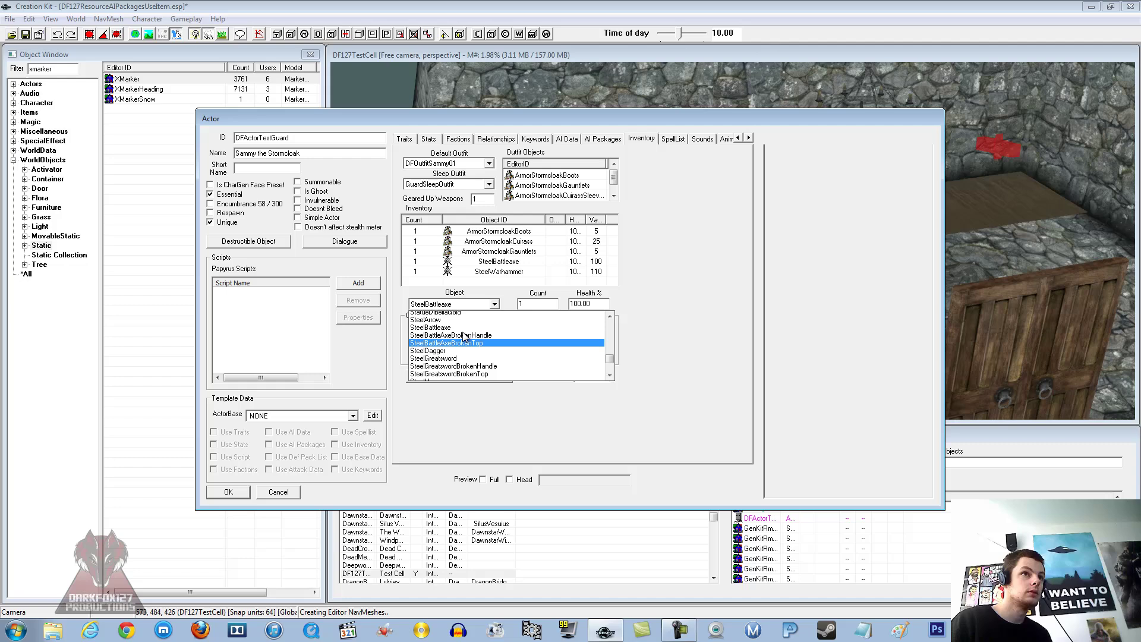
pyautogui.write('ongBow')
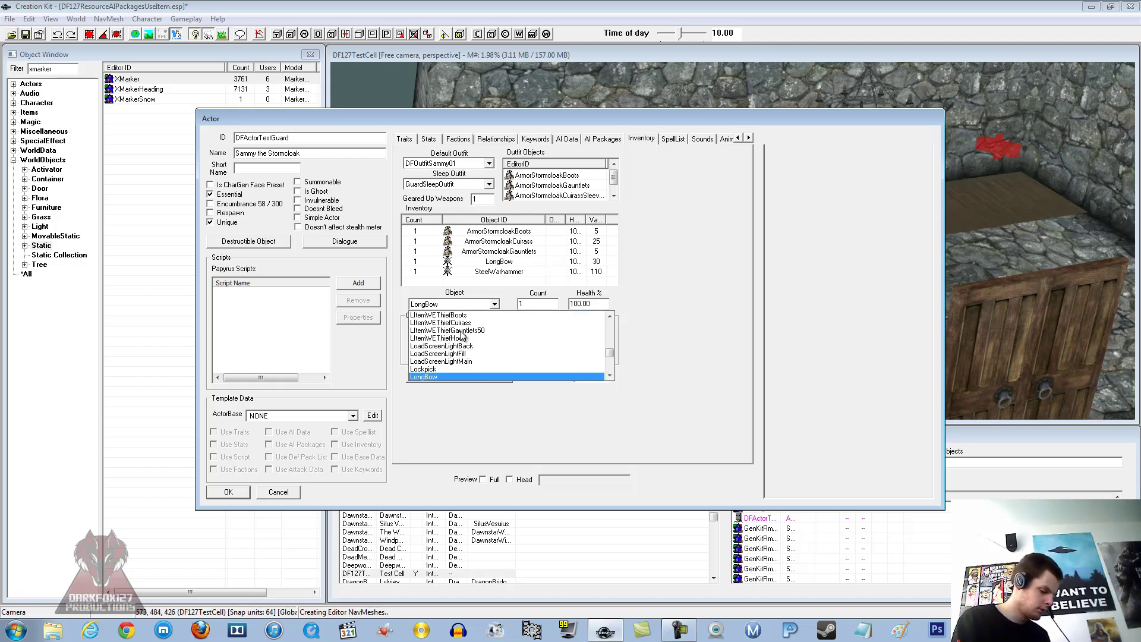
pyautogui.press('Return')
pyautogui.click(228, 491)
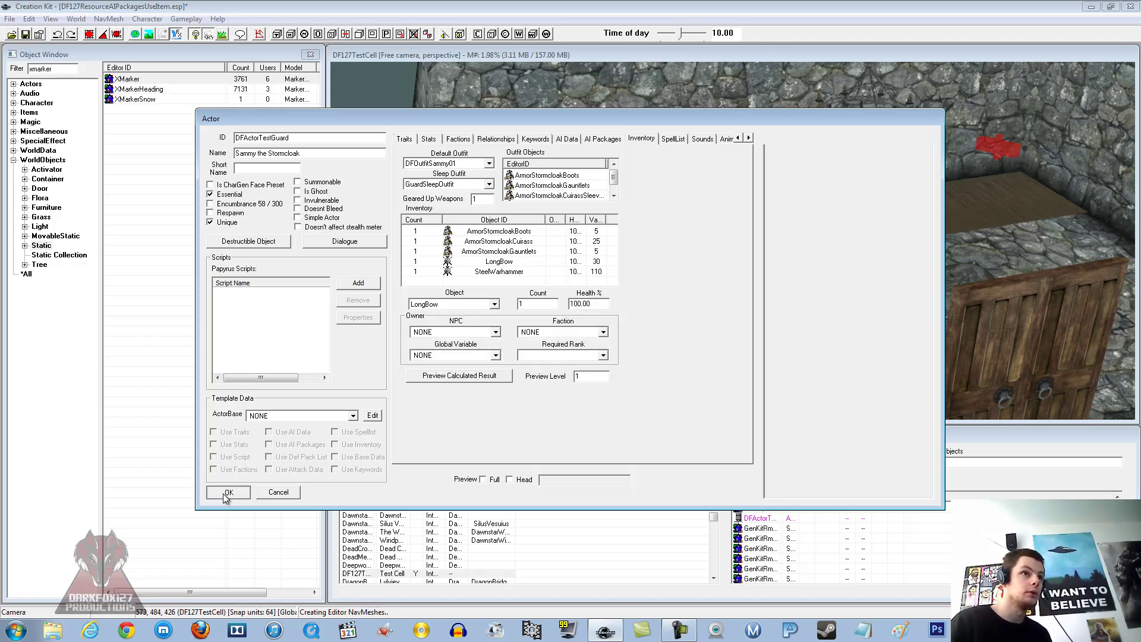
# Close the guard's reference window and orbit the room to select the red XMarker
pyautogui.click(526, 437)
pyautogui.scroll(-3, 534, 356)
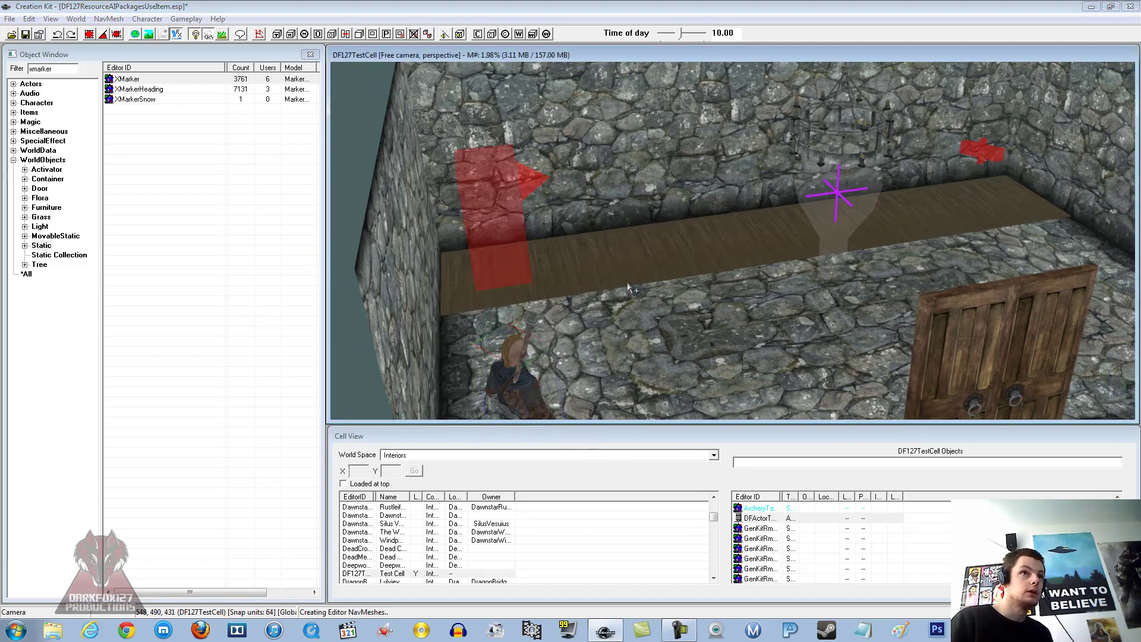
pyautogui.moveTo(546, 351); pyautogui.dragTo(646, 299, button='middle')
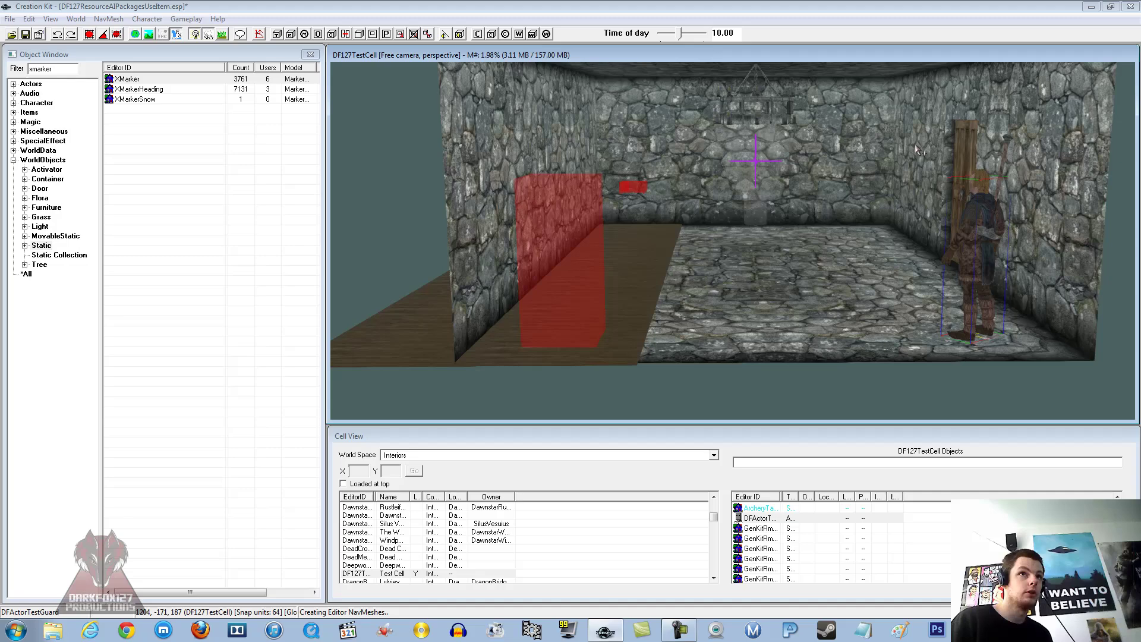
pyautogui.moveTo(643, 169); pyautogui.dragTo(650, 172, button='middle')
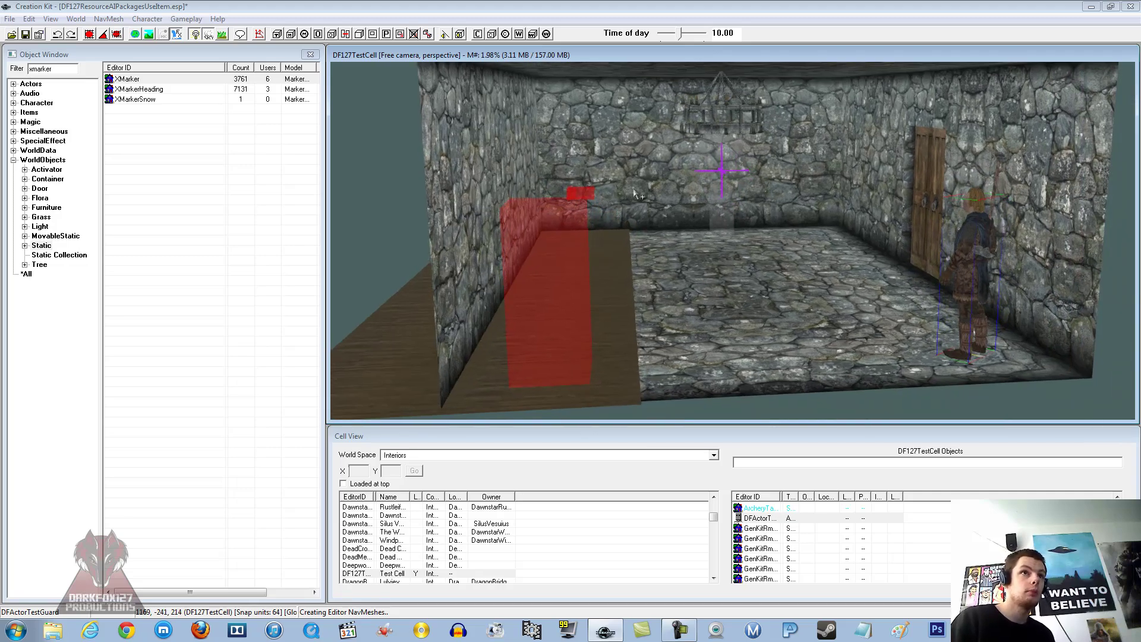
pyautogui.click(577, 193)
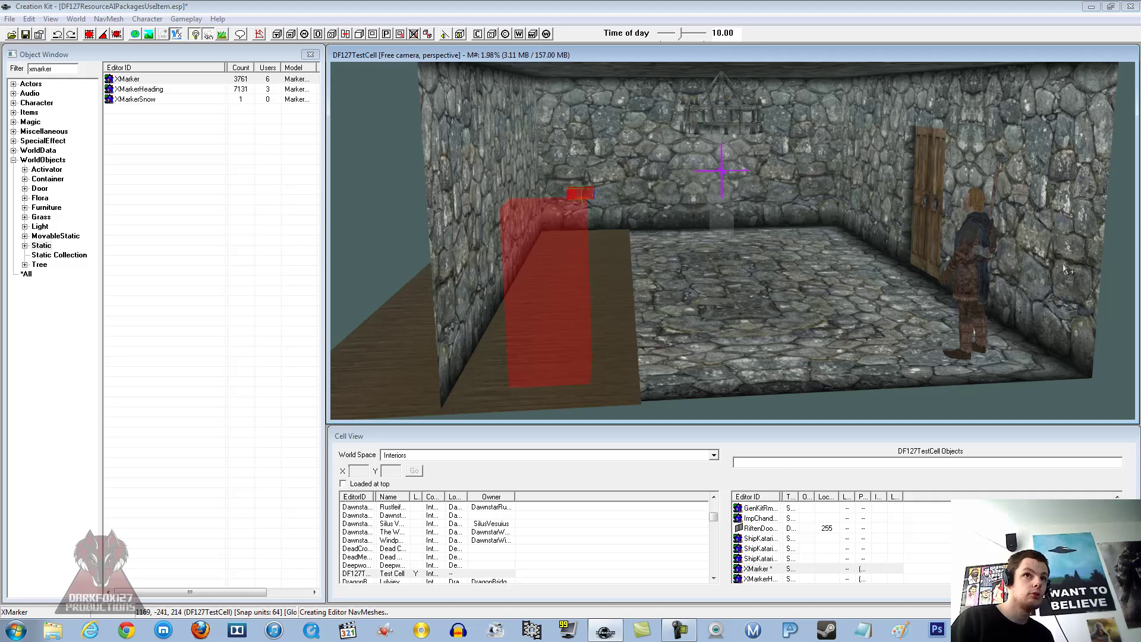
# Add SteelArrow to the guard's base inventory and close the actor and reference windows
pyautogui.doubleClick(971, 248)
pyautogui.click(674, 215)
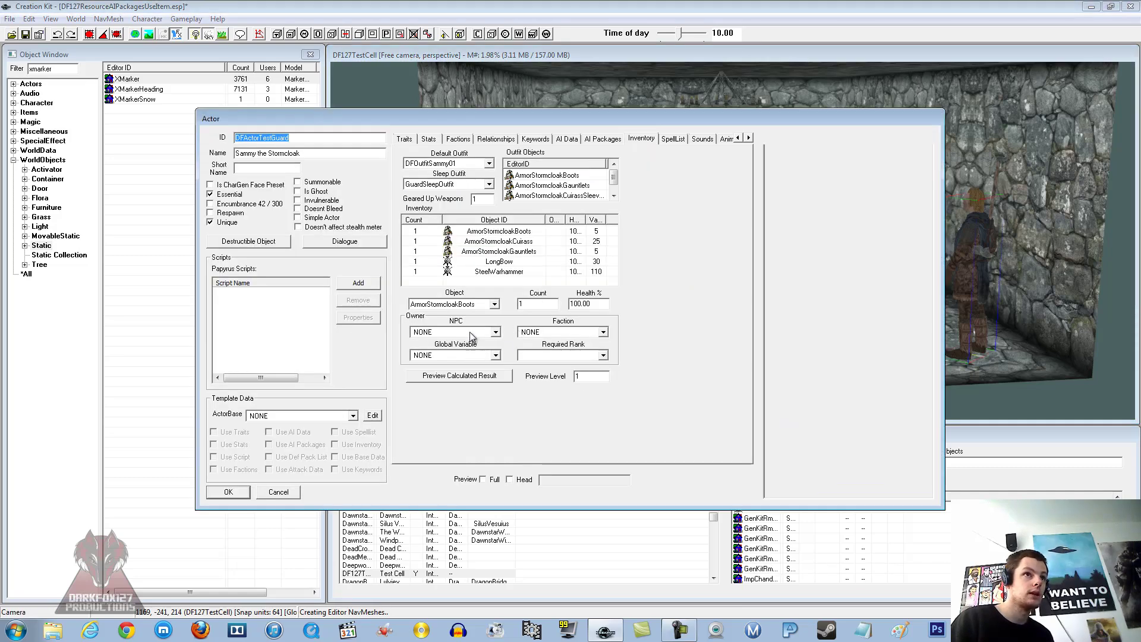
pyautogui.rightClick(497, 282)
pyautogui.click(515, 290)
pyautogui.click(459, 306)
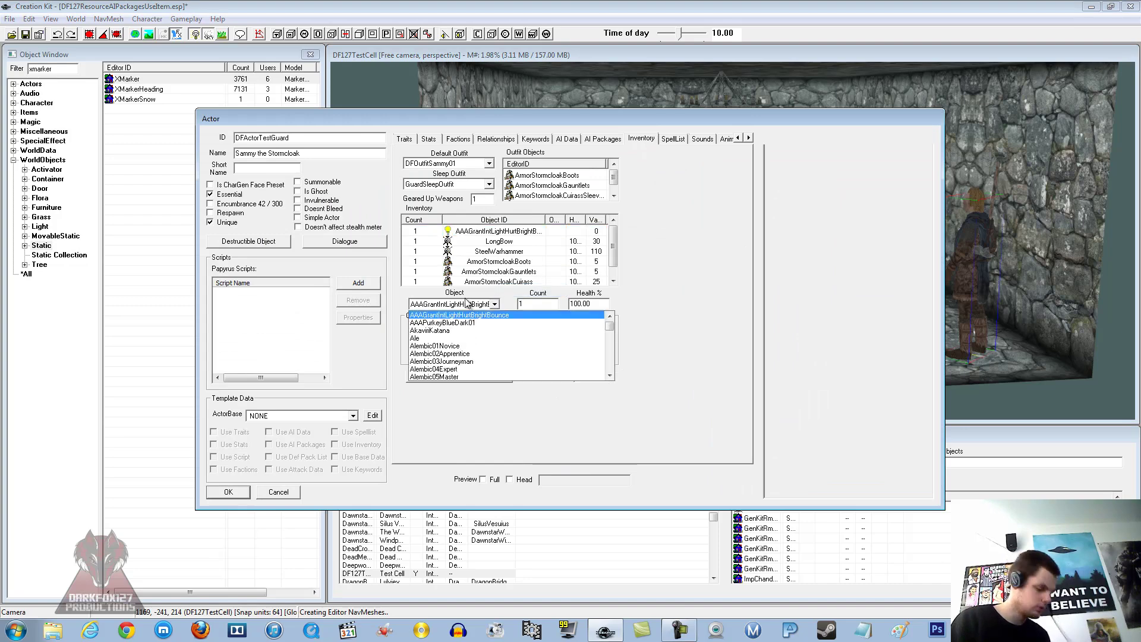
pyautogui.write('steel')
pyautogui.press('Return')
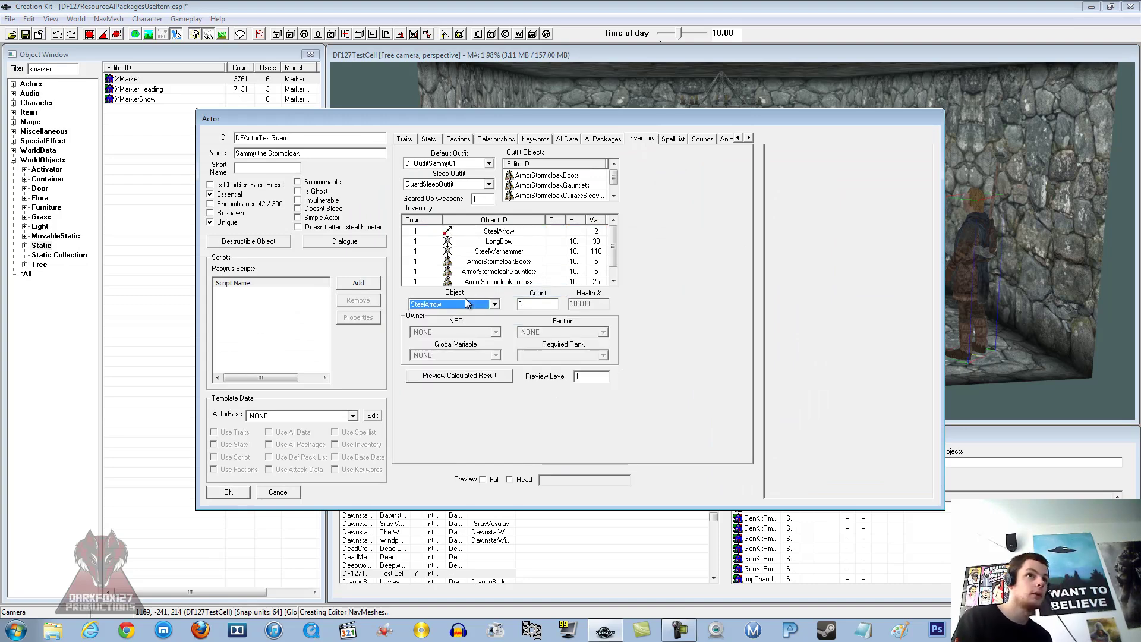
pyautogui.click(523, 305)
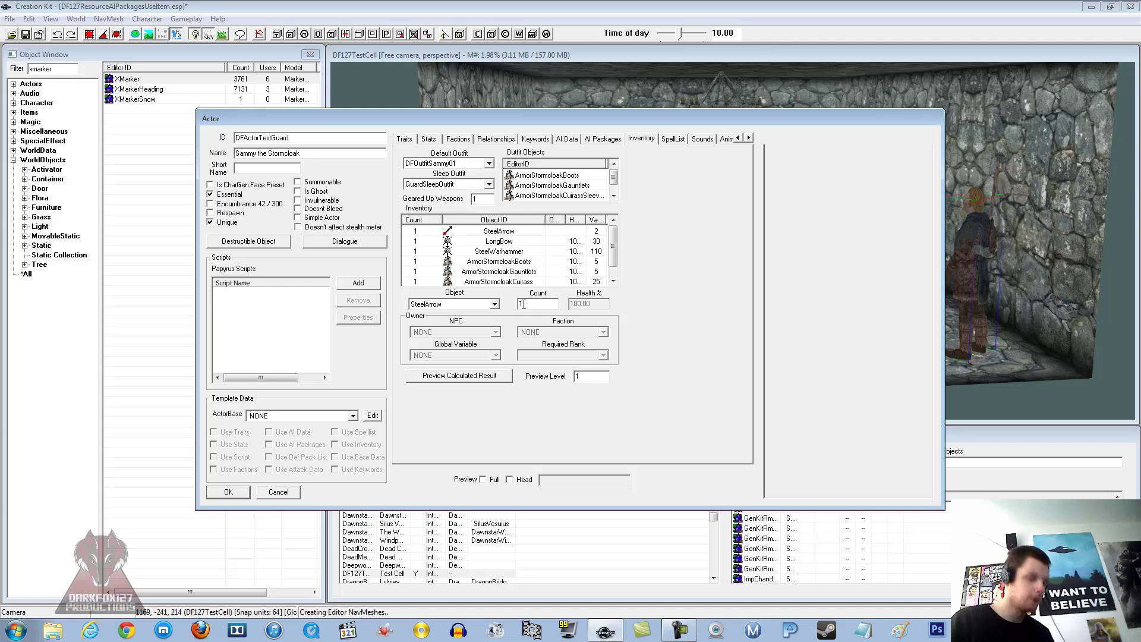
pyautogui.click(237, 493)
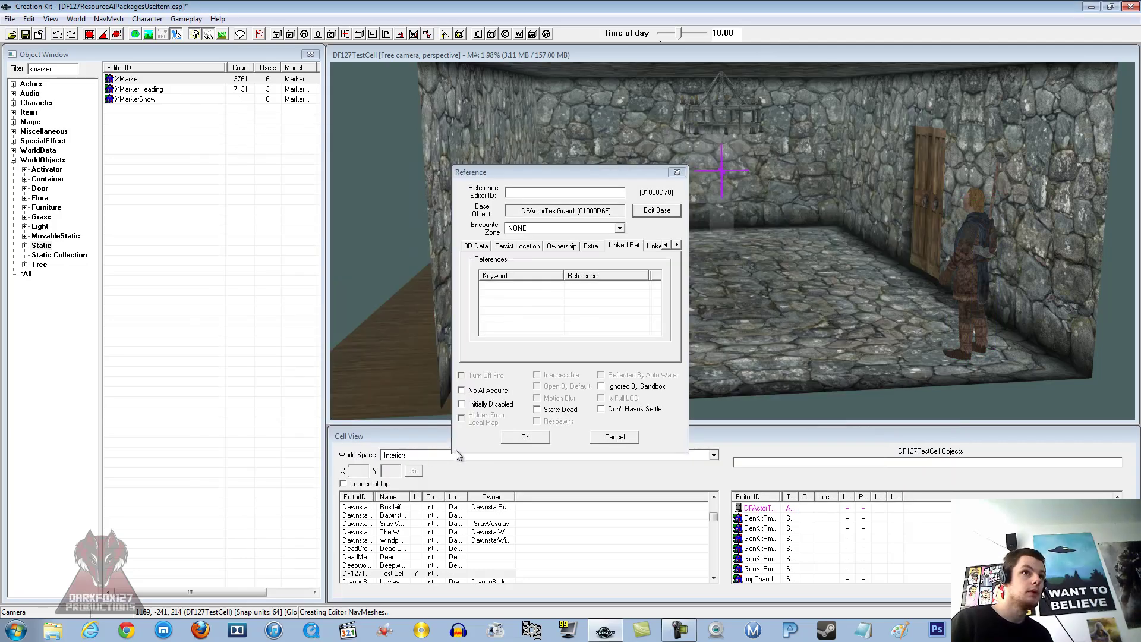
pyautogui.click(525, 437)
pyautogui.scroll(-3, 669, 284)
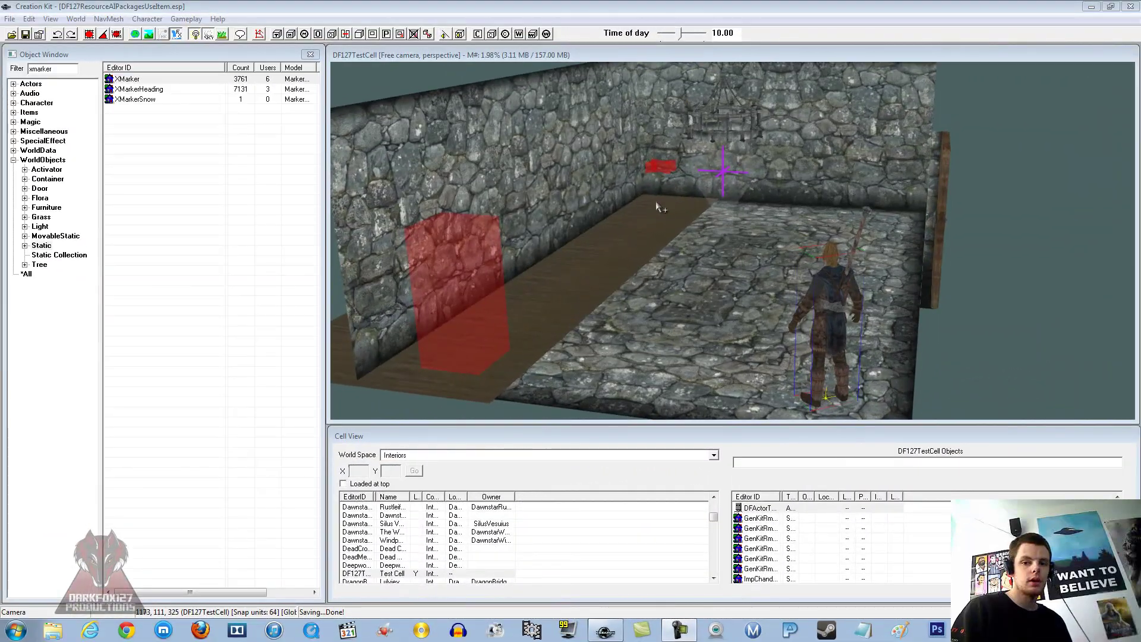
# Open the guard's DFPackageSammyTraining package and switch its template to UseMagicRepeat
pyautogui.moveTo(599, 249); pyautogui.dragTo(615, 261, button='middle')
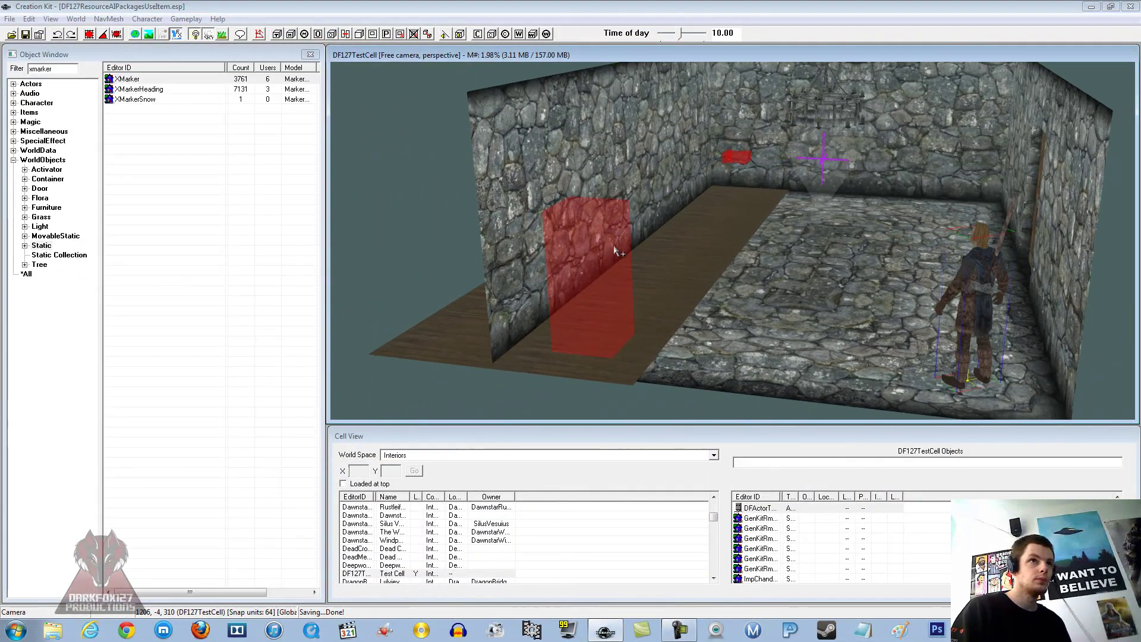
pyautogui.doubleClick(971, 267)
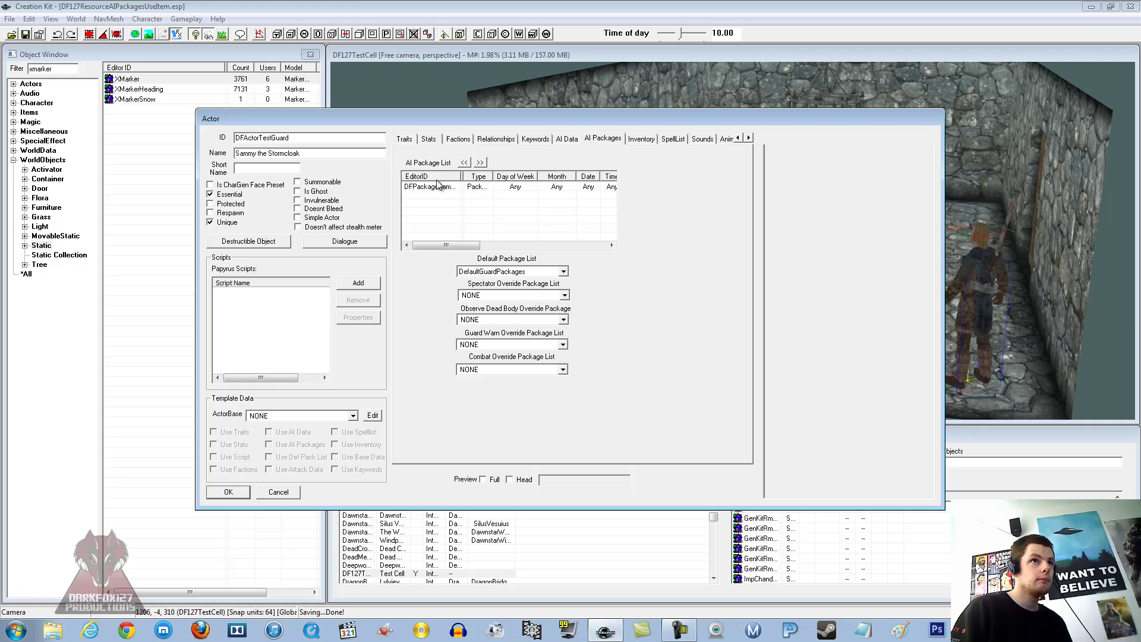
pyautogui.click(288, 250)
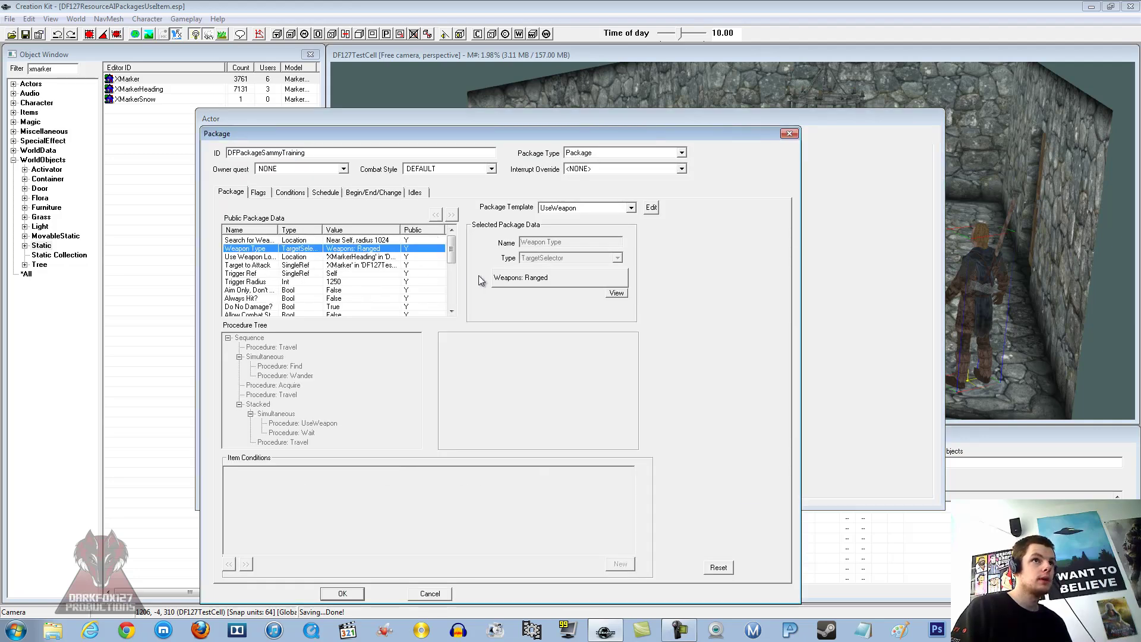
pyautogui.click(574, 209)
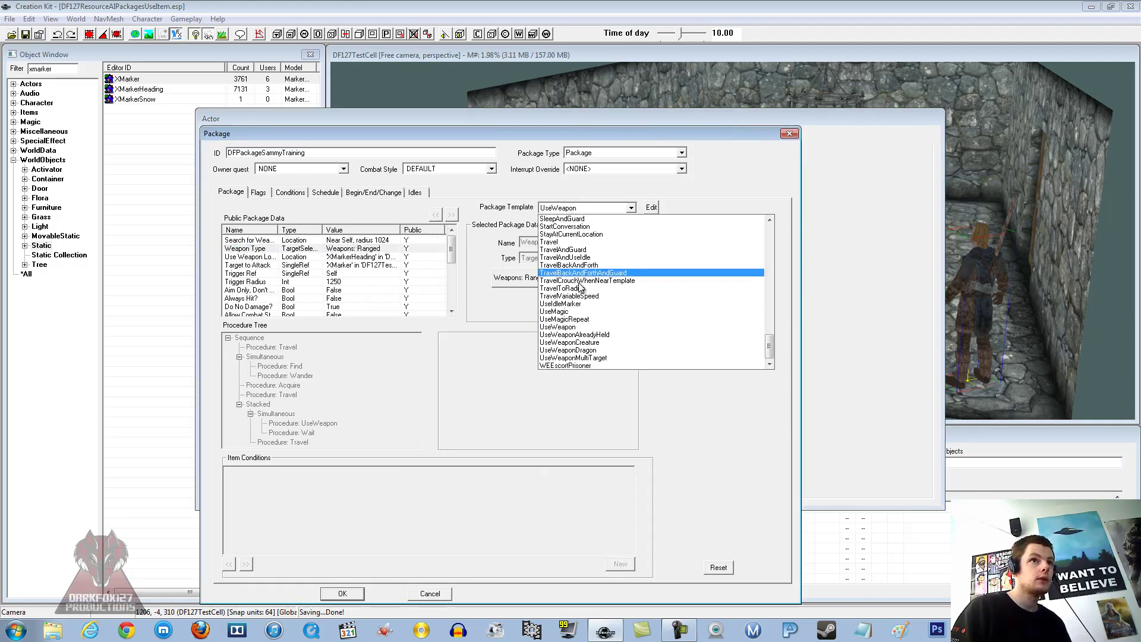
pyautogui.click(583, 319)
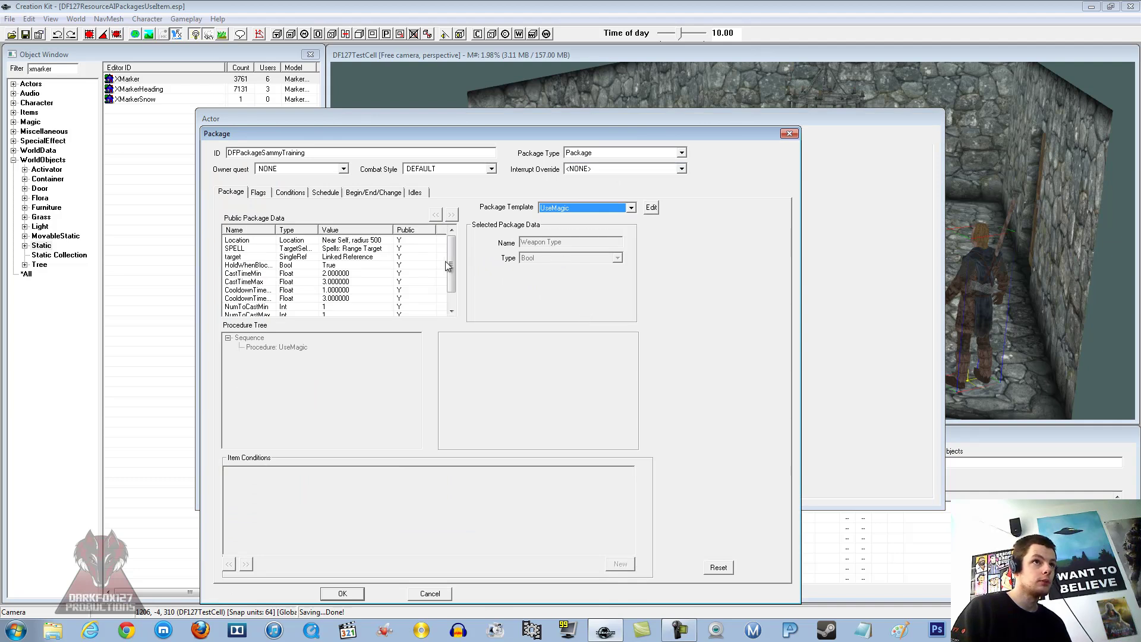
# Set the location radius to 1024 and bring up the SPELL target choices
pyautogui.click(356, 275)
pyautogui.click(335, 265)
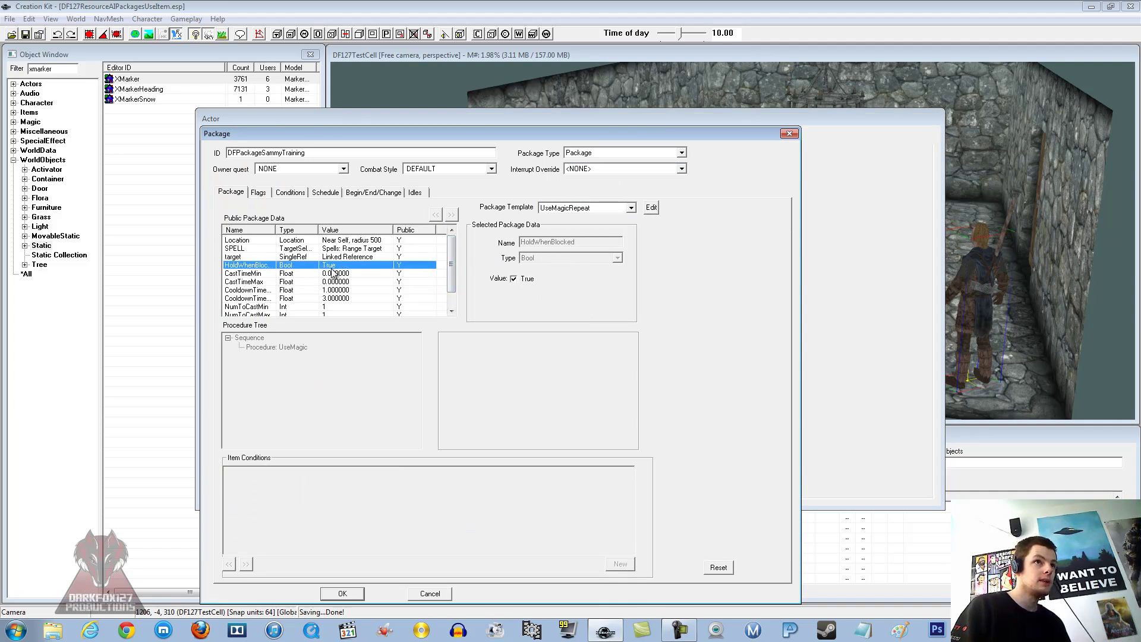
pyautogui.click(349, 241)
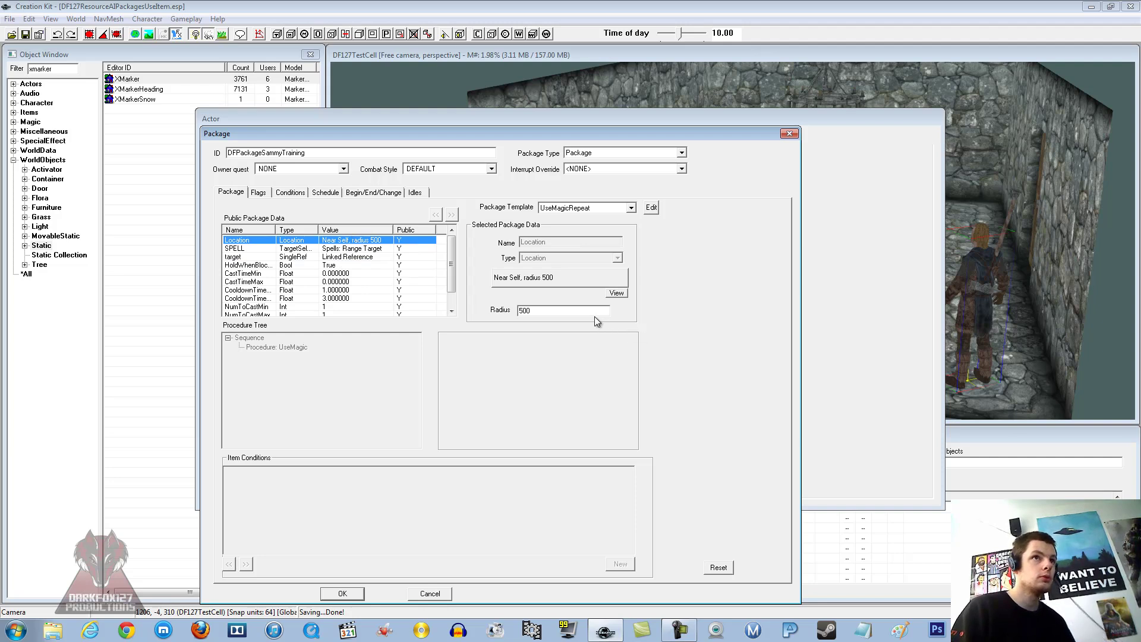
pyautogui.doubleClick(524, 311)
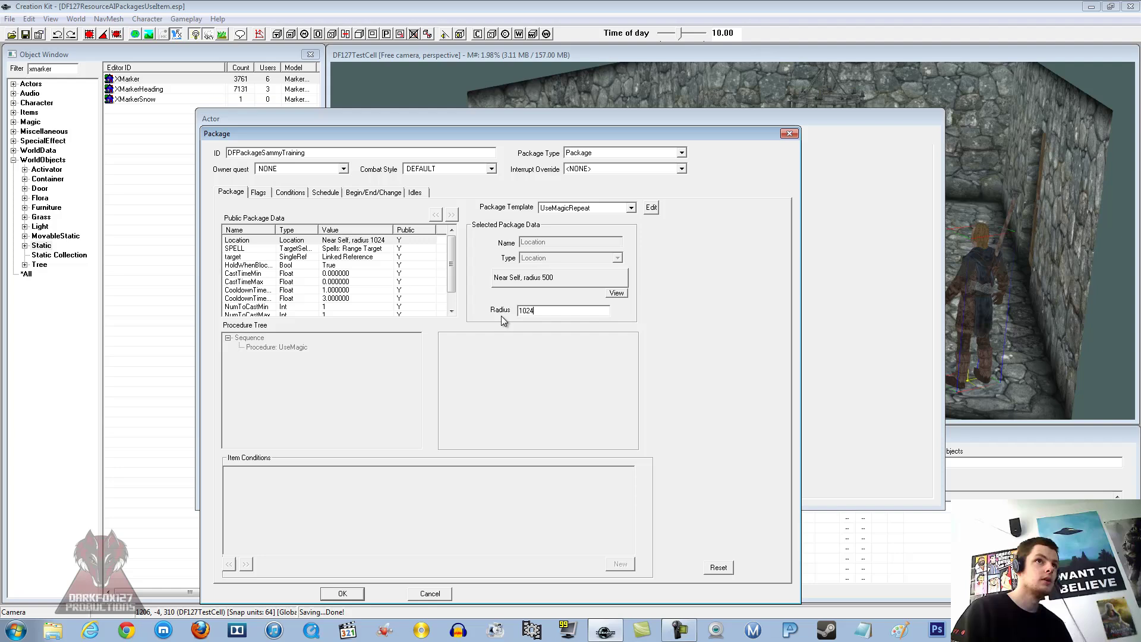
pyautogui.click(365, 249)
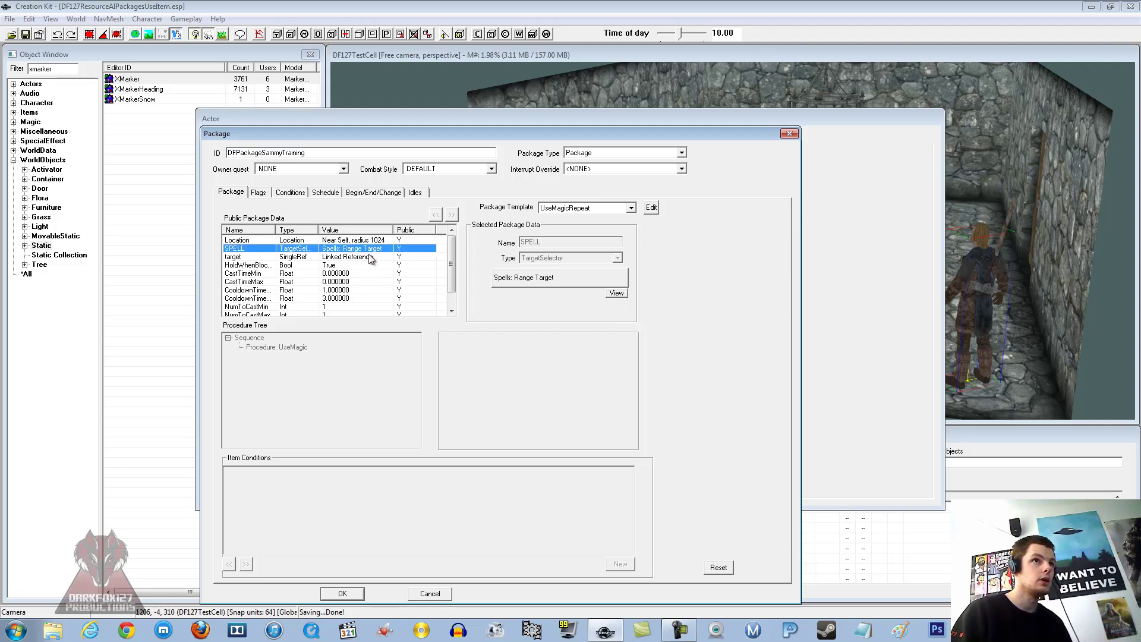
pyautogui.click(548, 282)
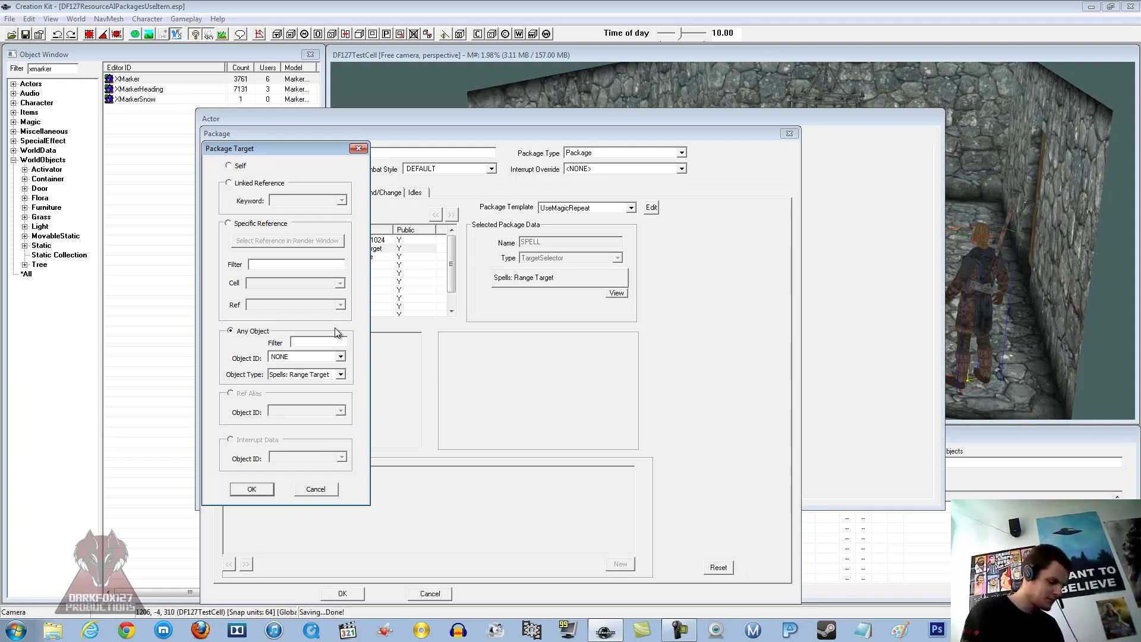
# Choose Firebolt as the package's SPELL
pyautogui.write('t')
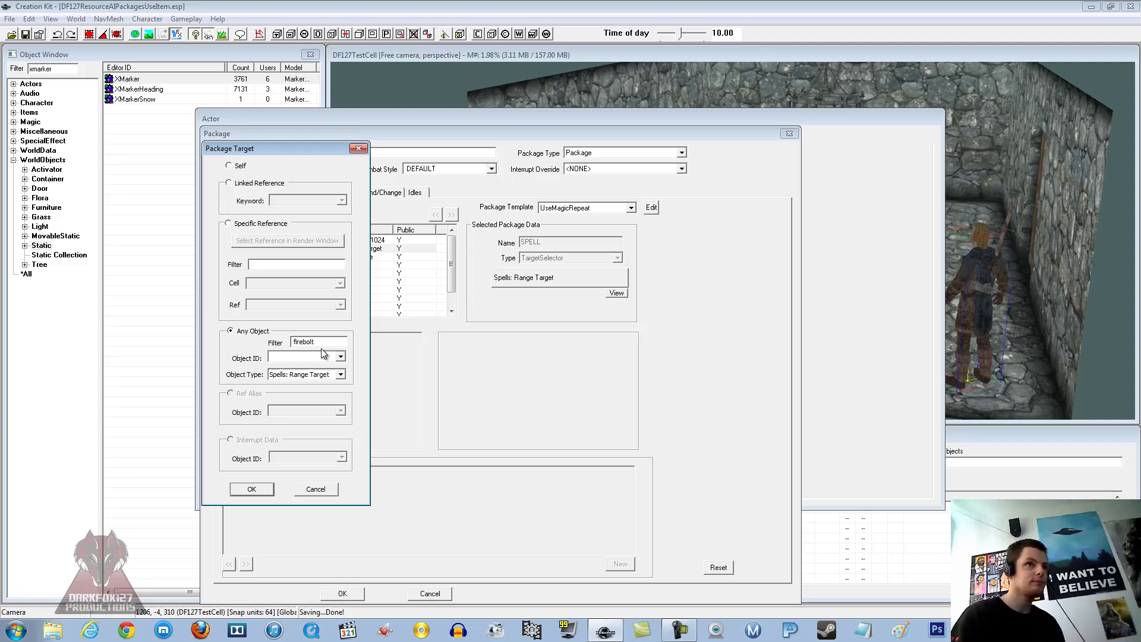
pyautogui.click(342, 358)
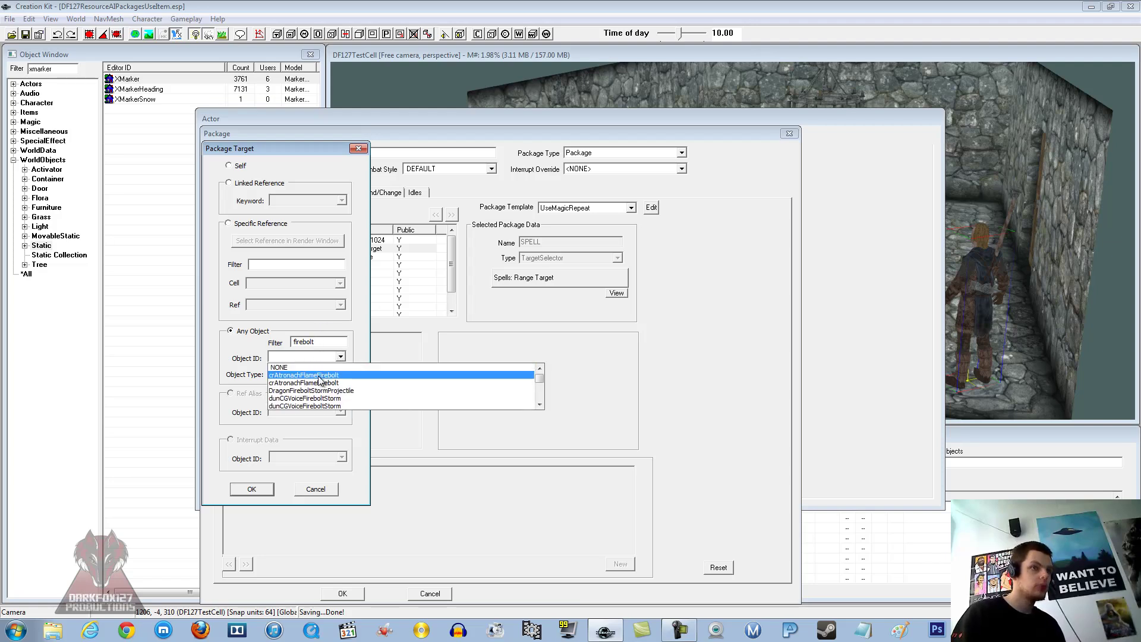
pyautogui.press('f')
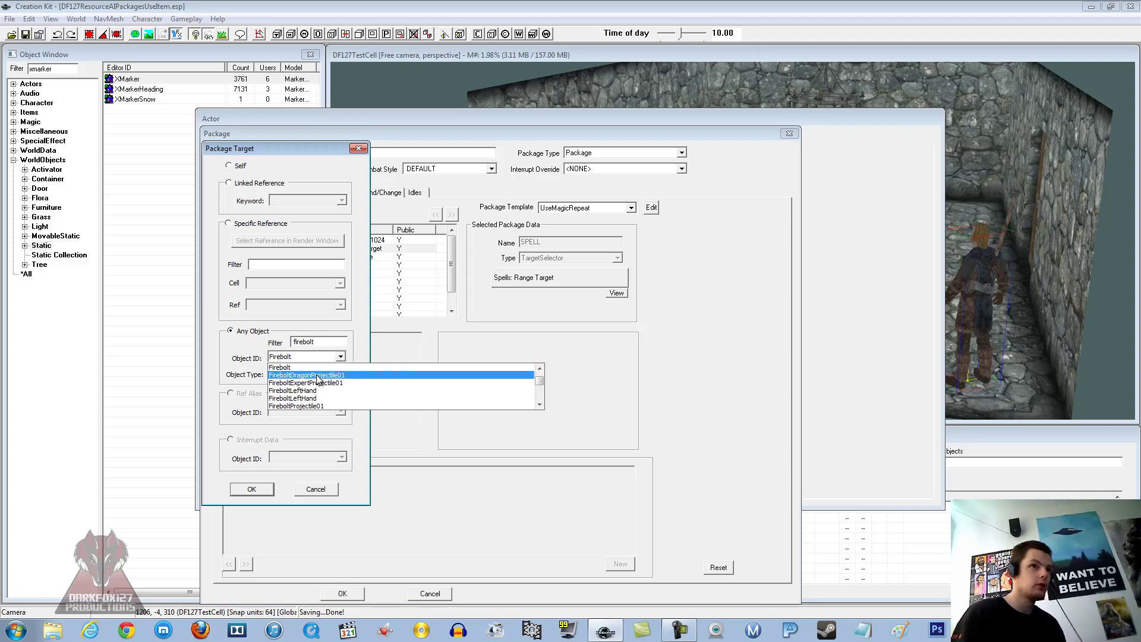
pyautogui.click(309, 368)
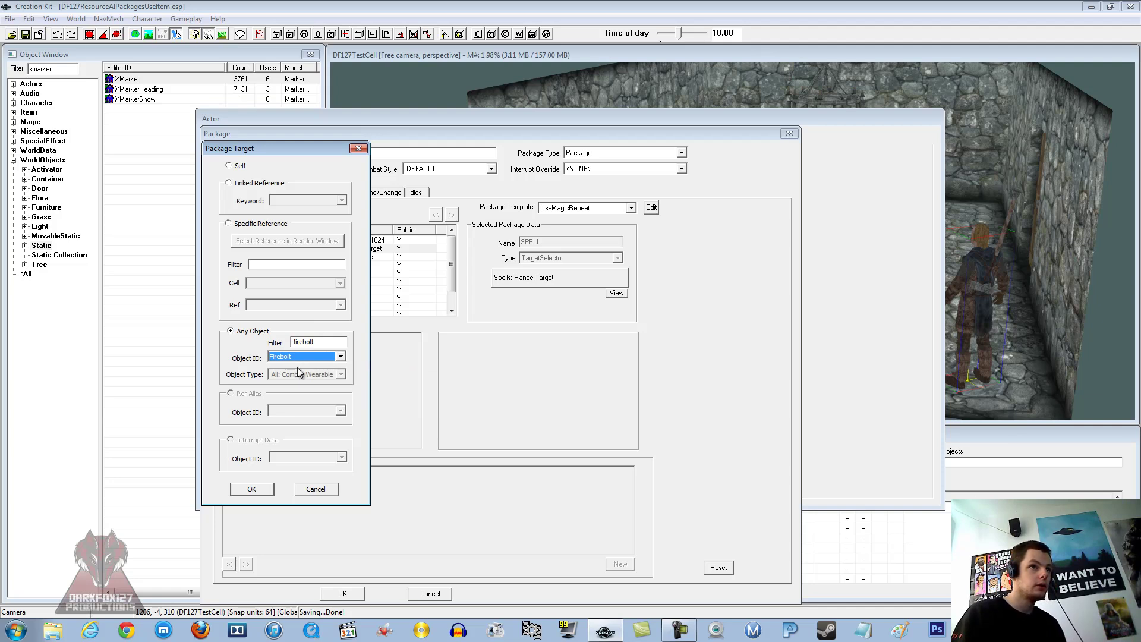
pyautogui.click(302, 355)
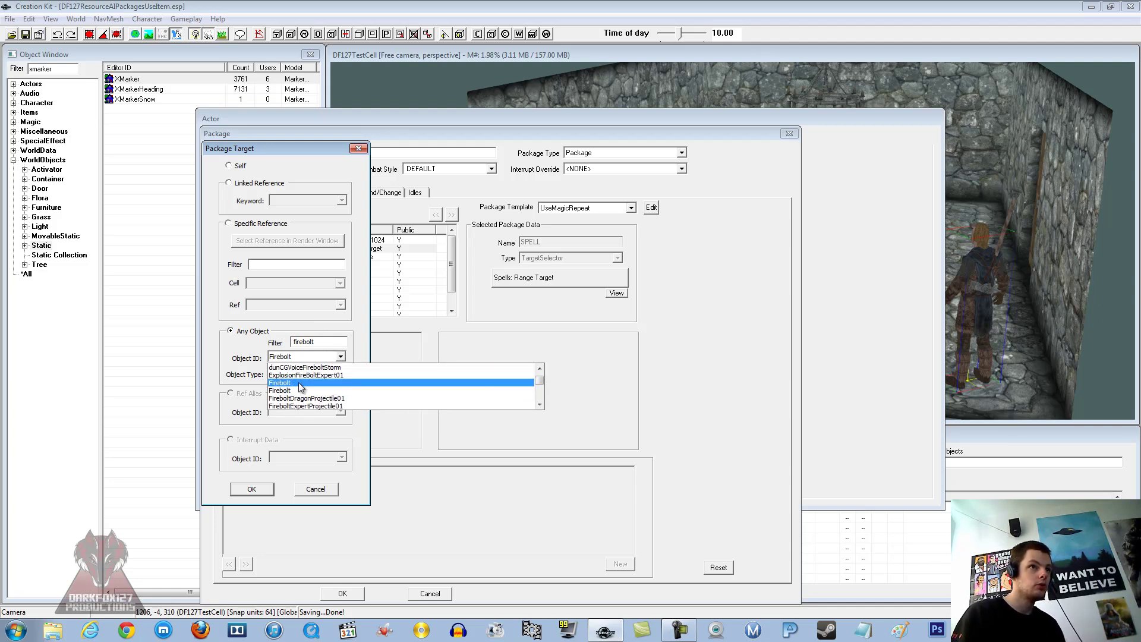
pyautogui.click(305, 369)
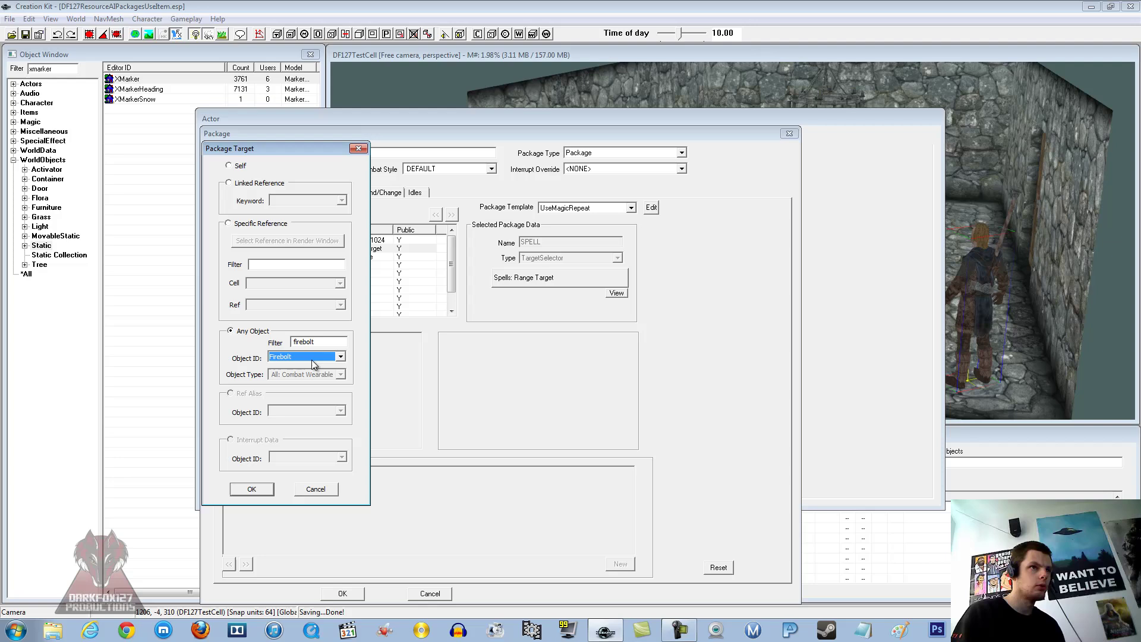
pyautogui.click(252, 491)
# Set the cast target to the XMarker picked in the render window
pyautogui.click(327, 265)
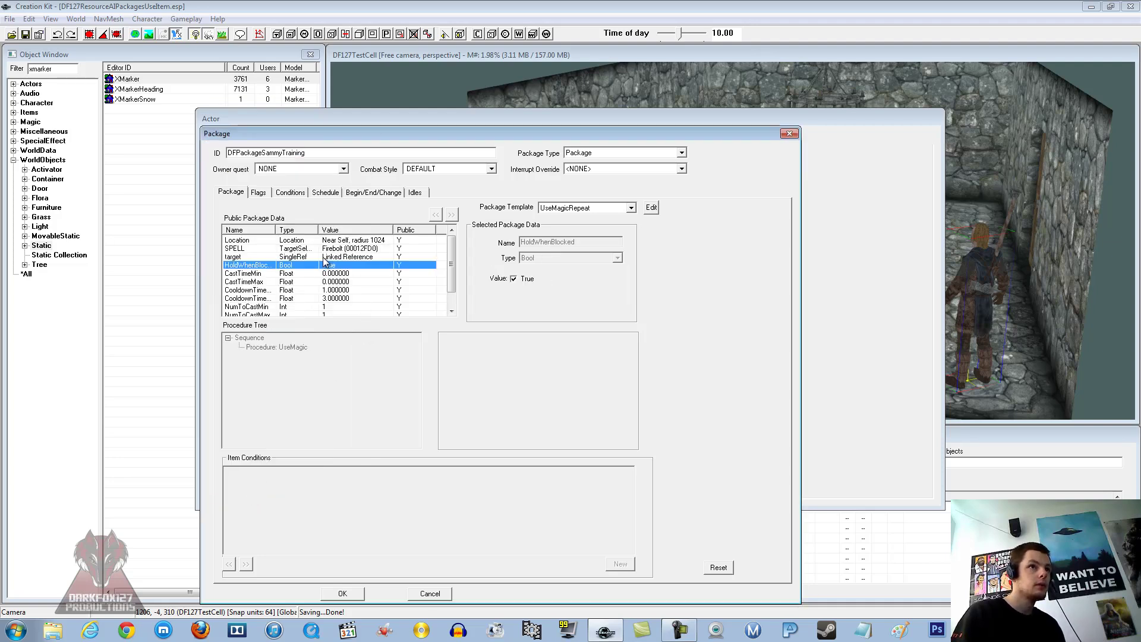
pyautogui.click(326, 256)
pyautogui.click(516, 281)
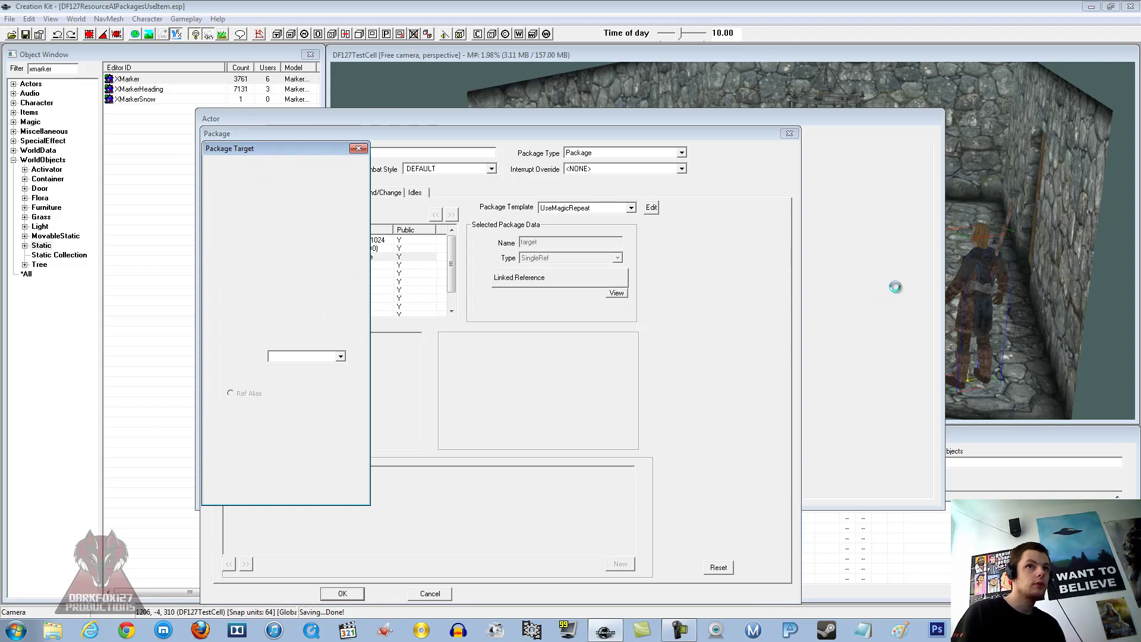
pyautogui.click(737, 249)
pyautogui.scroll(-5, 736, 251)
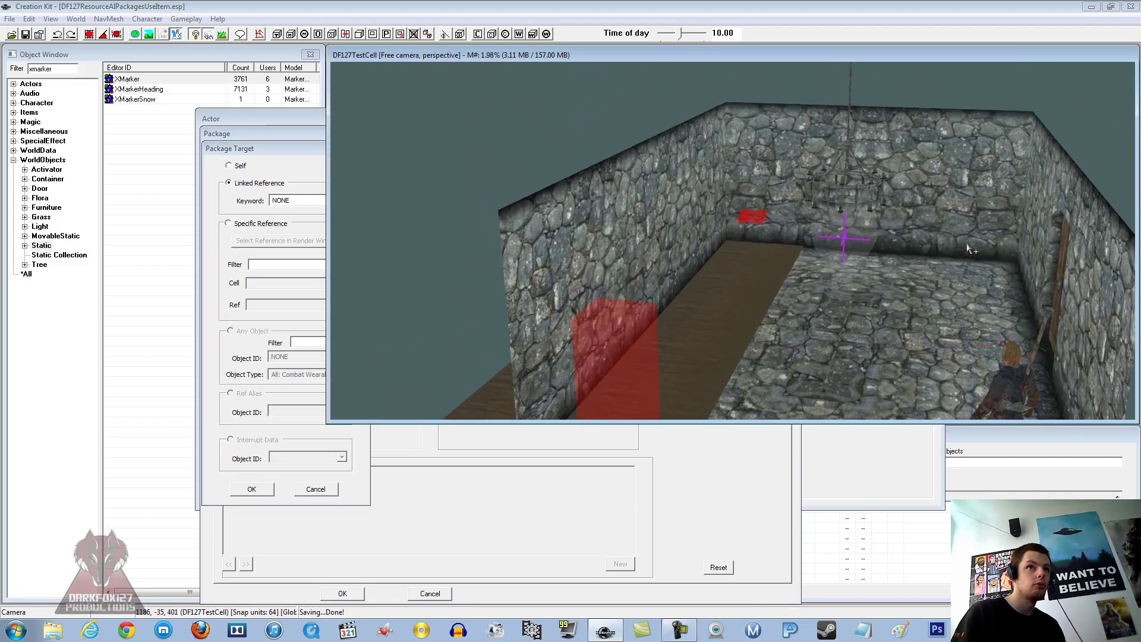
pyautogui.click(259, 148)
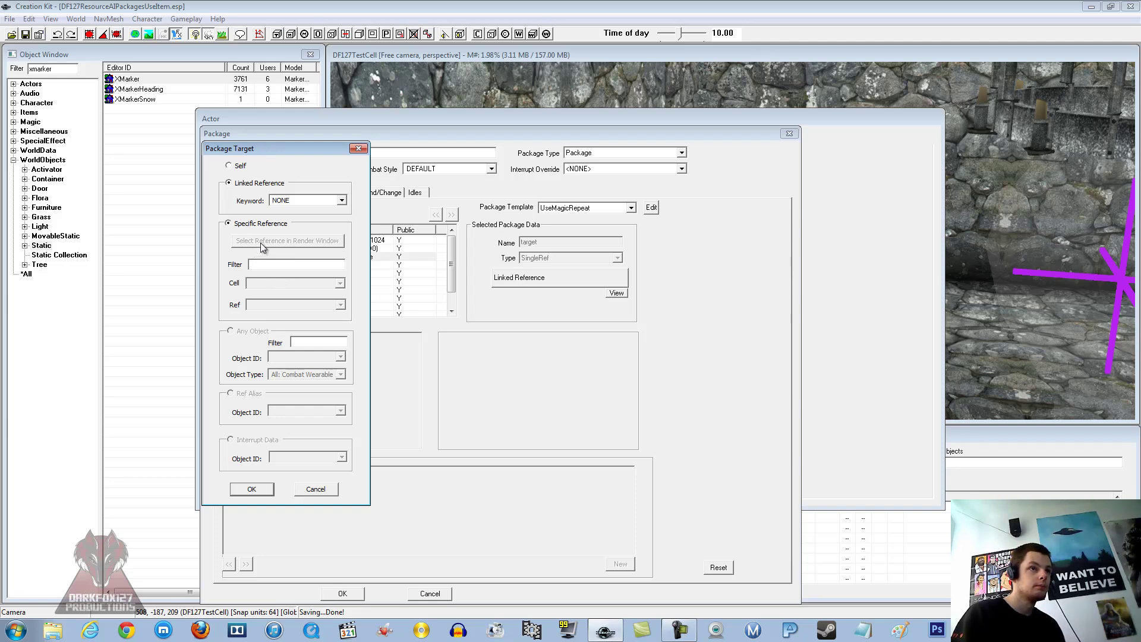
pyautogui.click(260, 242)
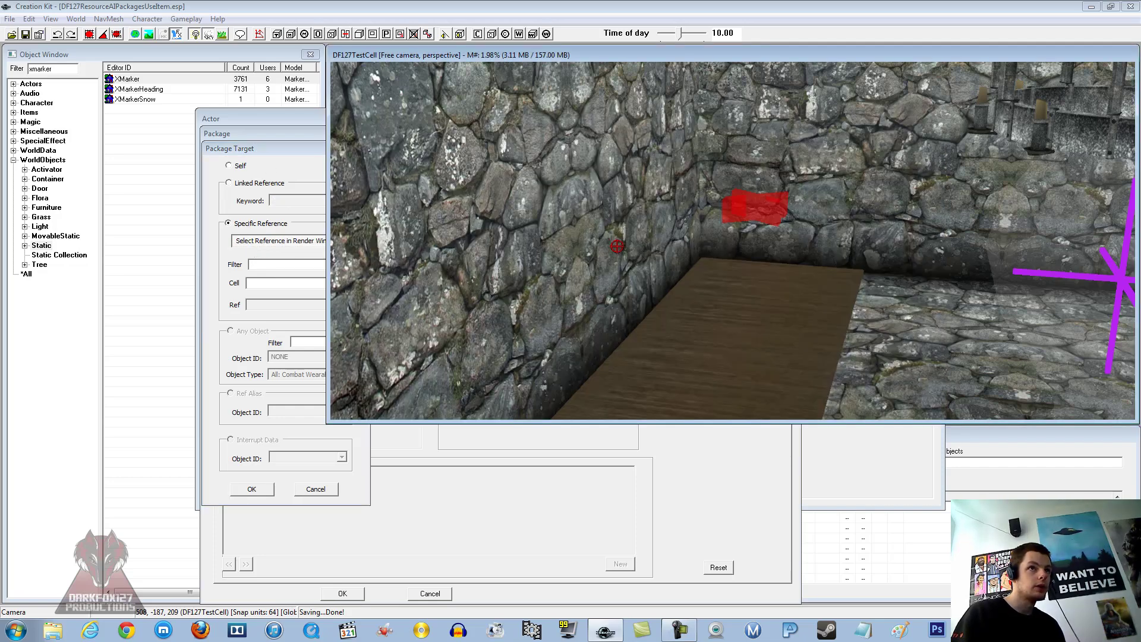
pyautogui.doubleClick(737, 219)
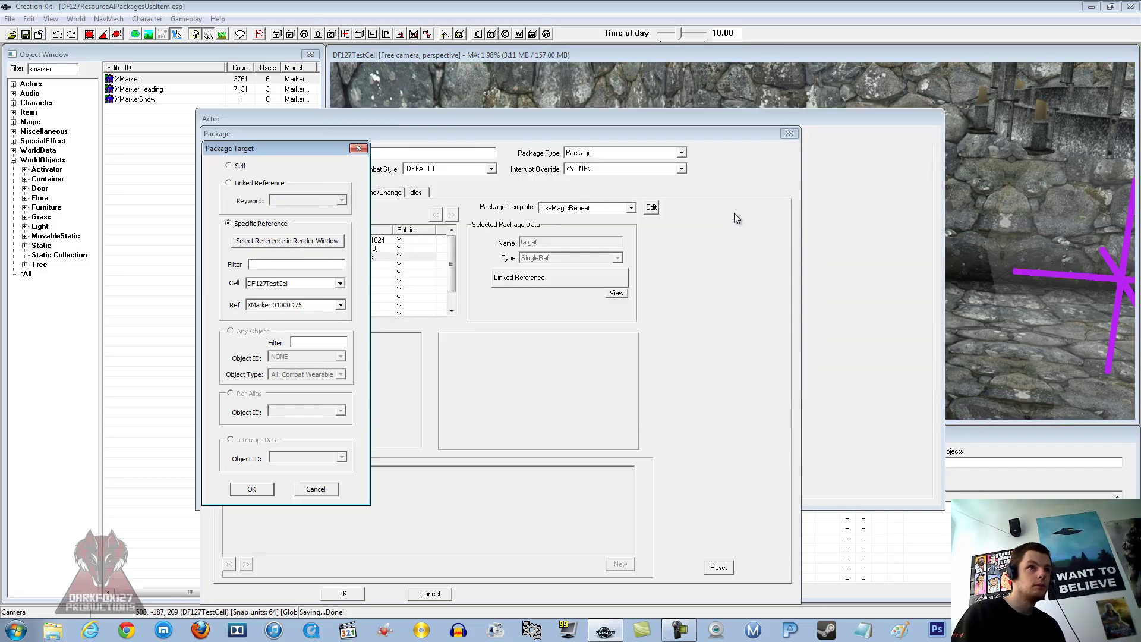
pyautogui.click(252, 488)
pyautogui.click(340, 265)
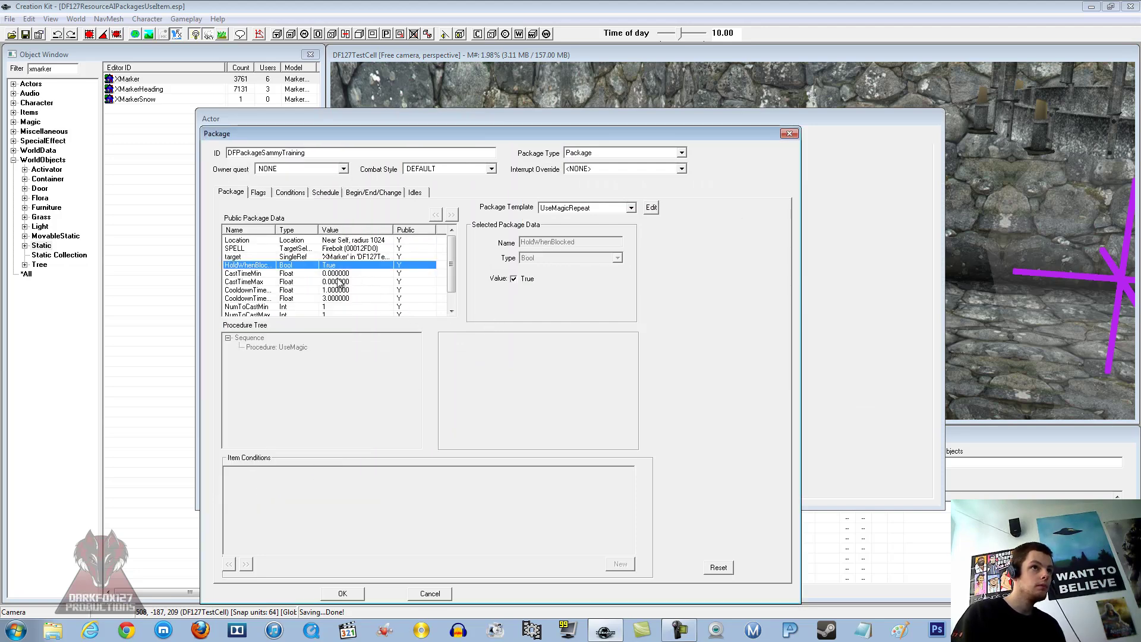
# Set CooldownTimeMin to 4 and CooldownTimeMax to 5
pyautogui.scroll(-1, 340, 267)
pyautogui.click(313, 259)
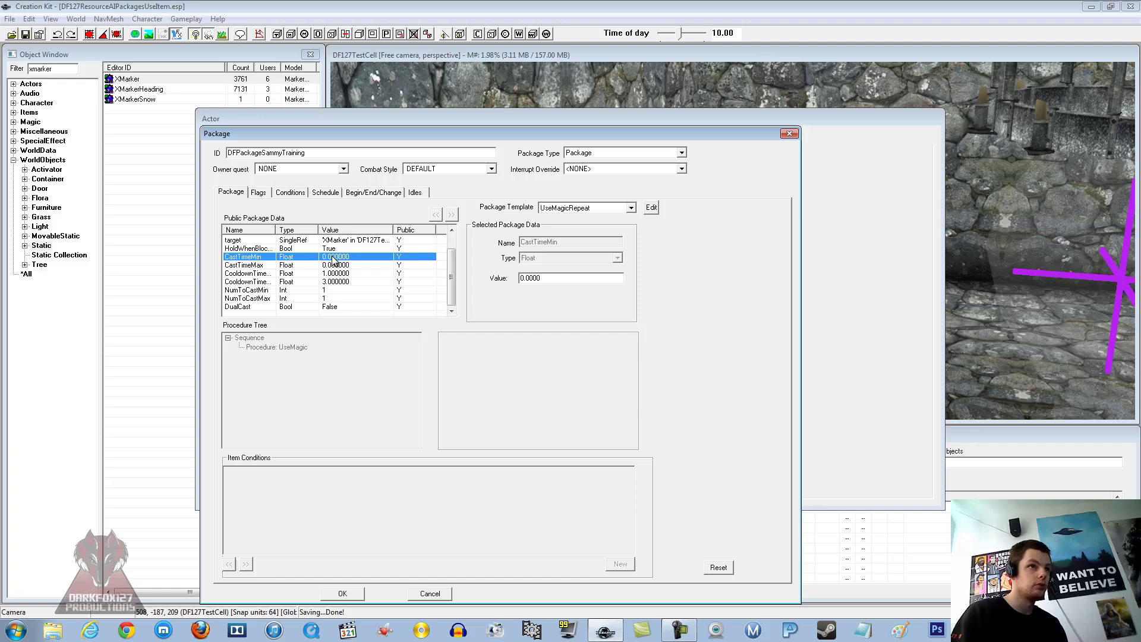
pyautogui.click(262, 282)
pyautogui.click(262, 273)
pyautogui.click(262, 282)
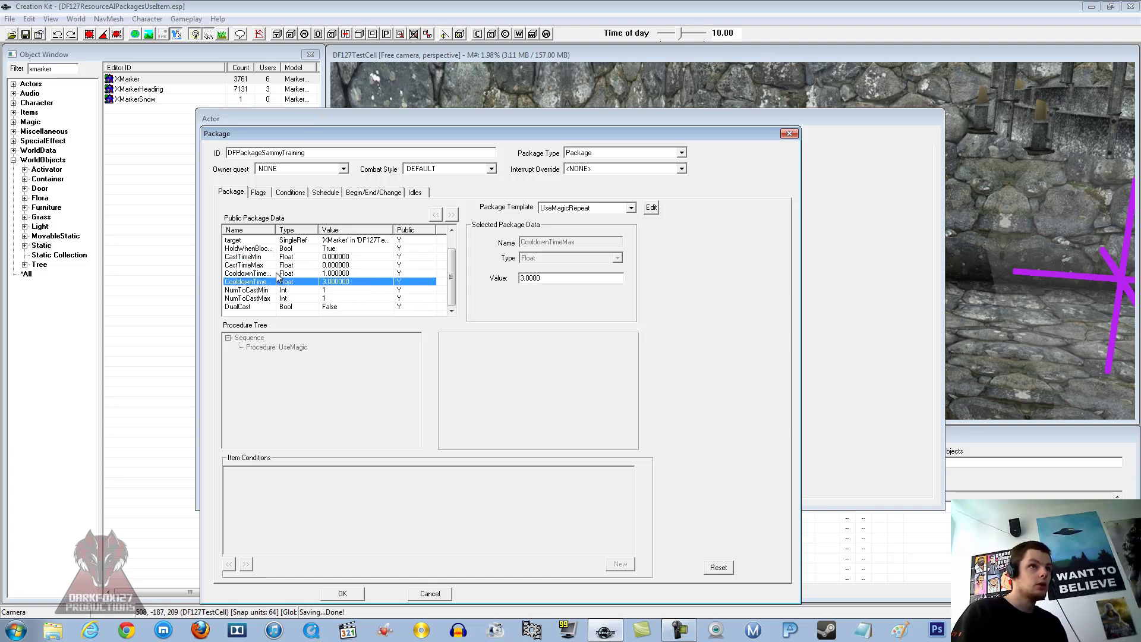
pyautogui.moveTo(318, 230); pyautogui.dragTo(310, 234)
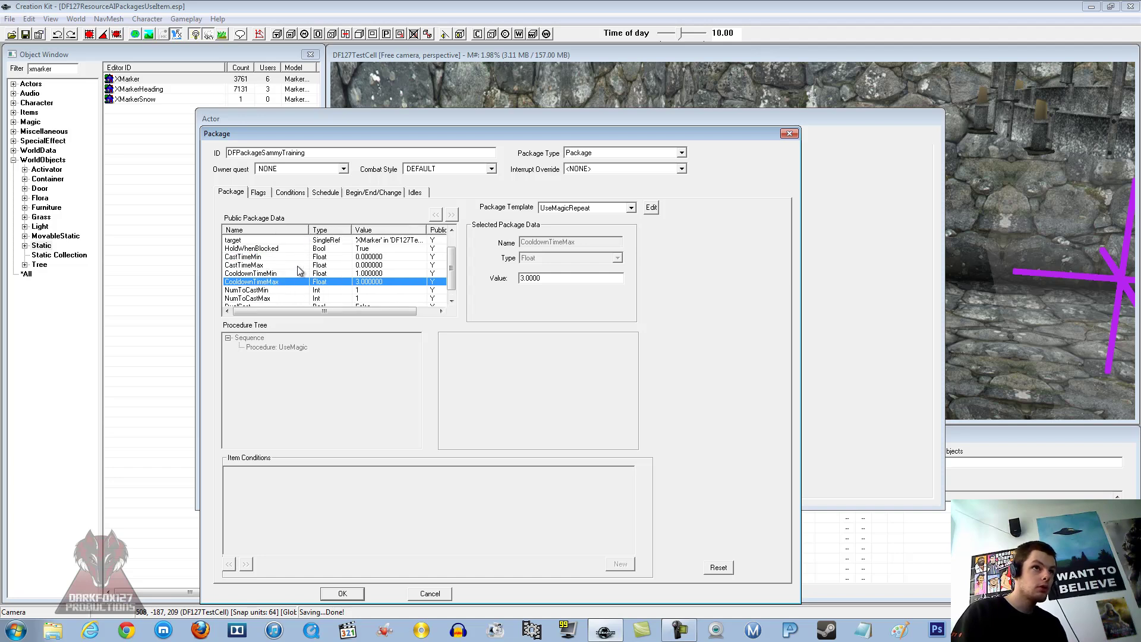
pyautogui.click(283, 273)
pyautogui.doubleClick(566, 274)
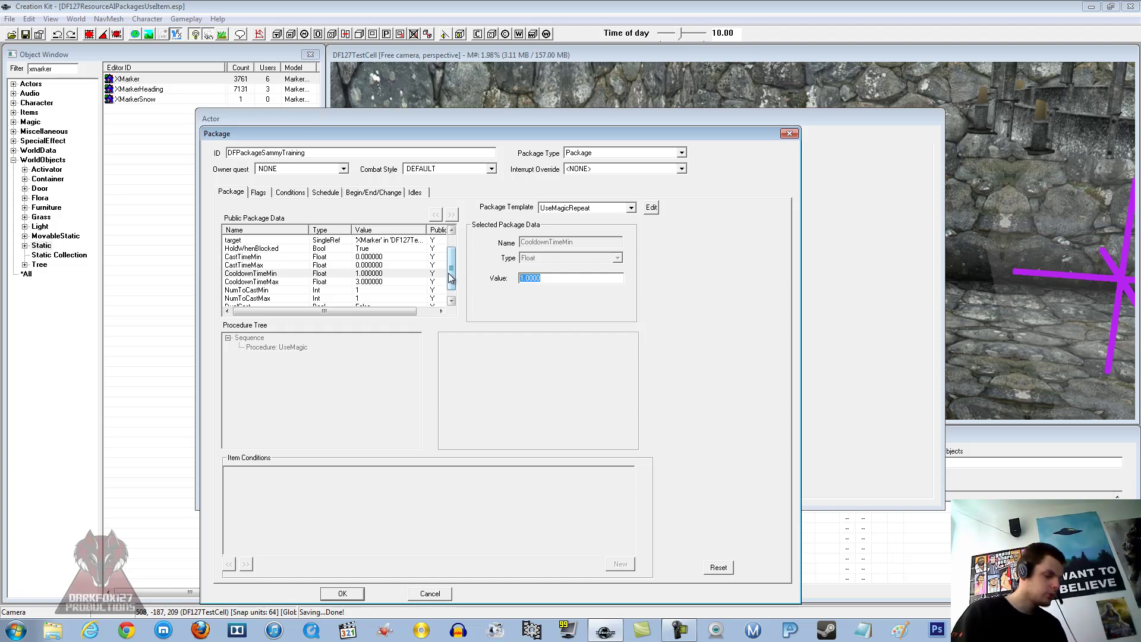
pyautogui.write('4')
pyautogui.click(374, 281)
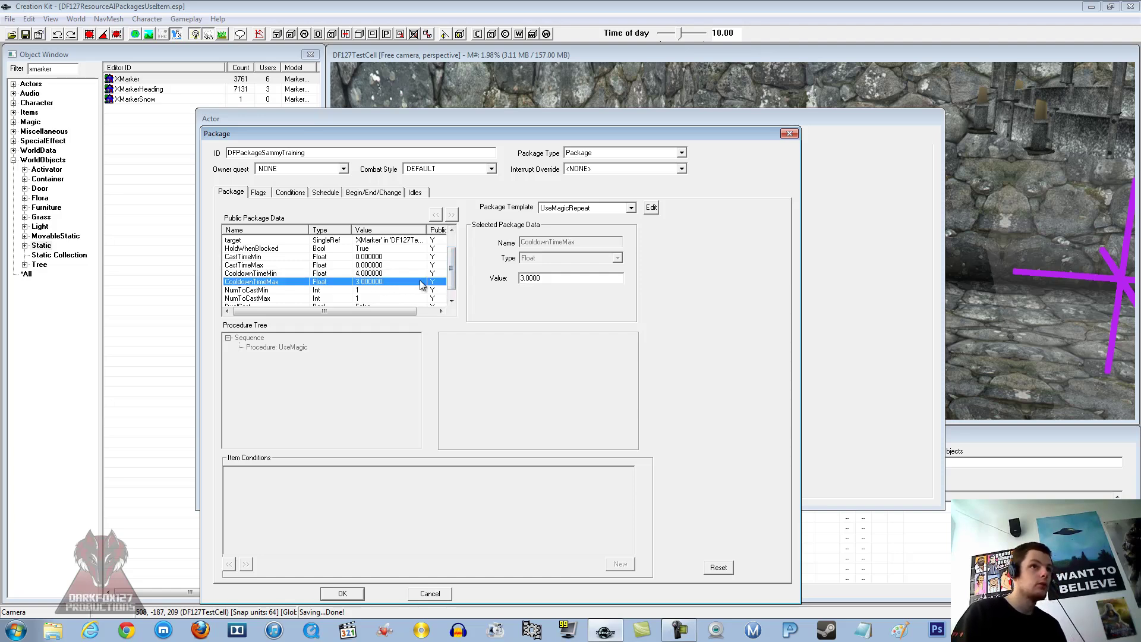
pyautogui.doubleClick(561, 278)
pyautogui.write('5')
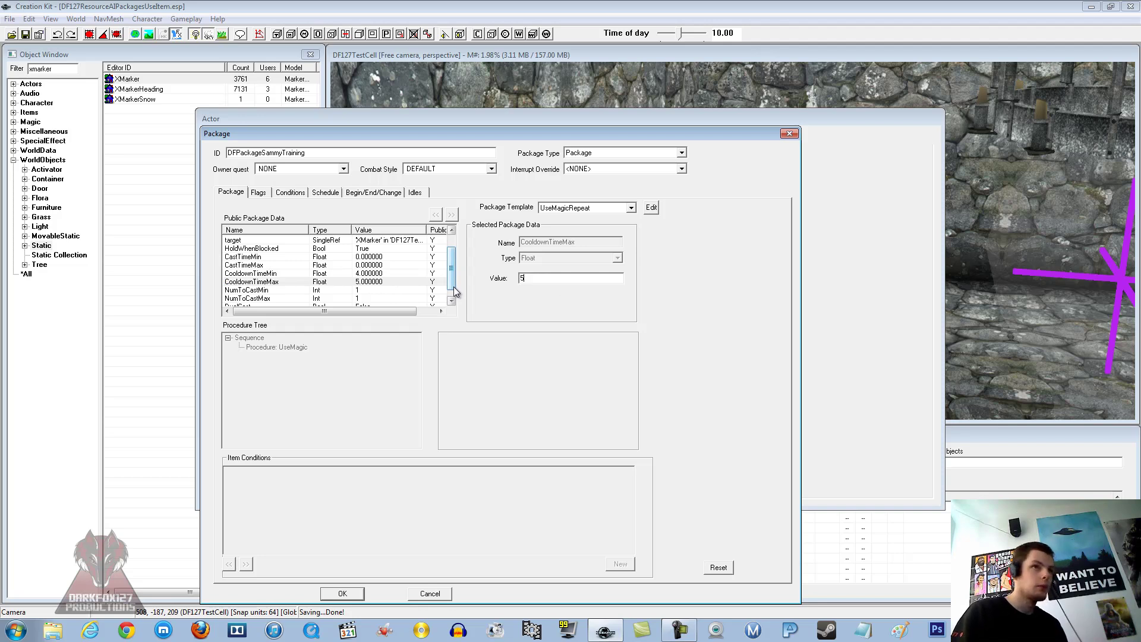
# Leave NumToCastMin and DualCast (False) unchanged and close the package with OK
pyautogui.scroll(-1, 357, 271)
pyautogui.click(356, 281)
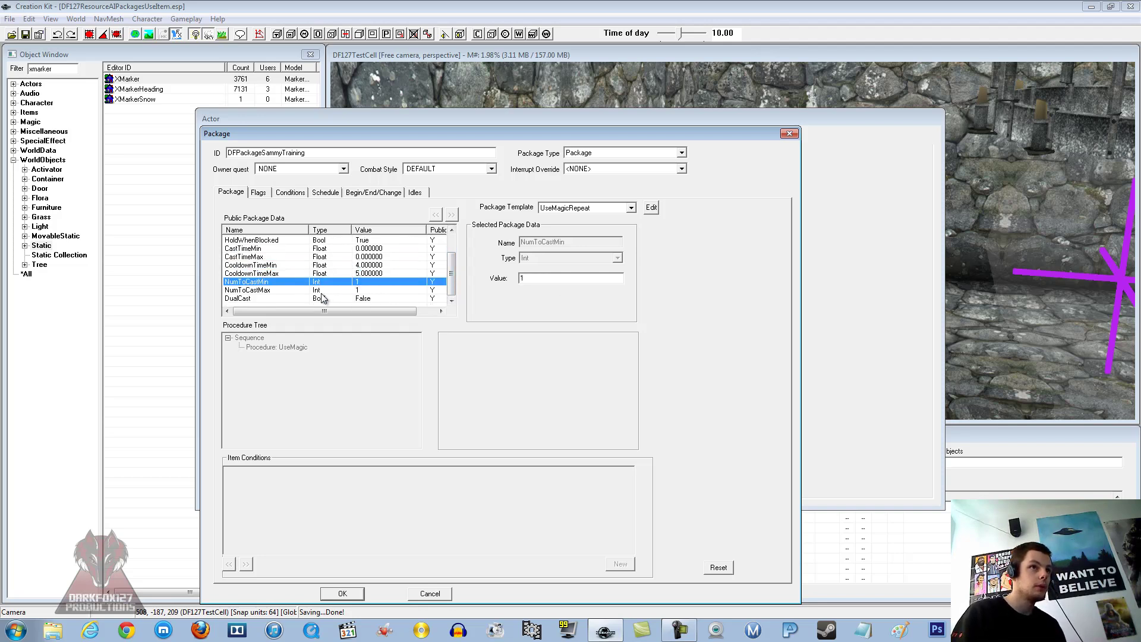
pyautogui.click(321, 298)
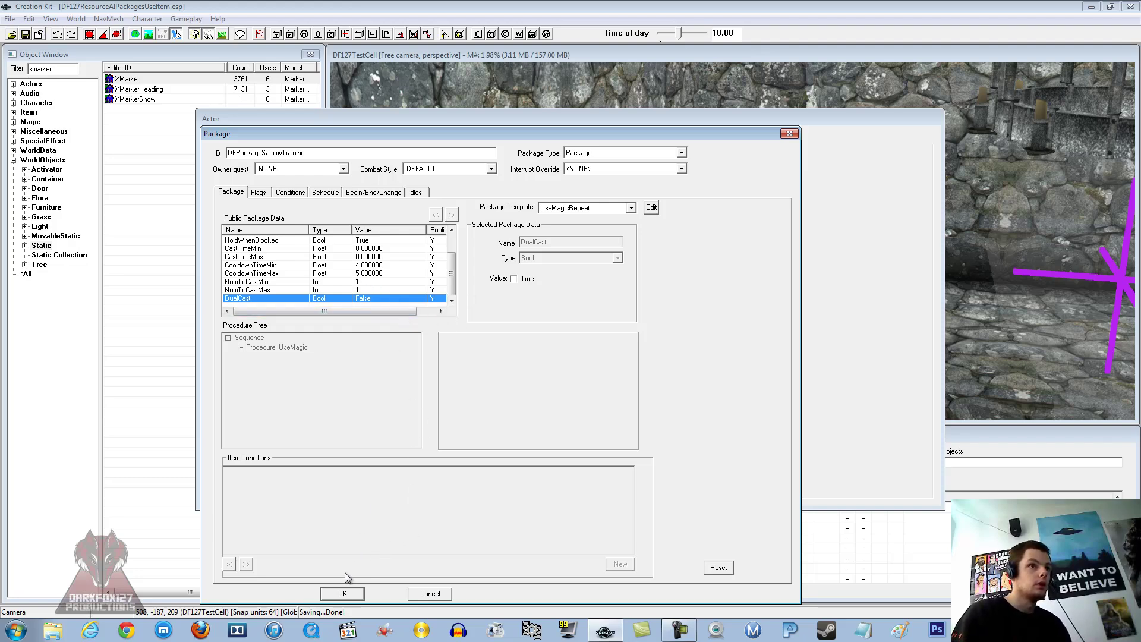
pyautogui.click(343, 593)
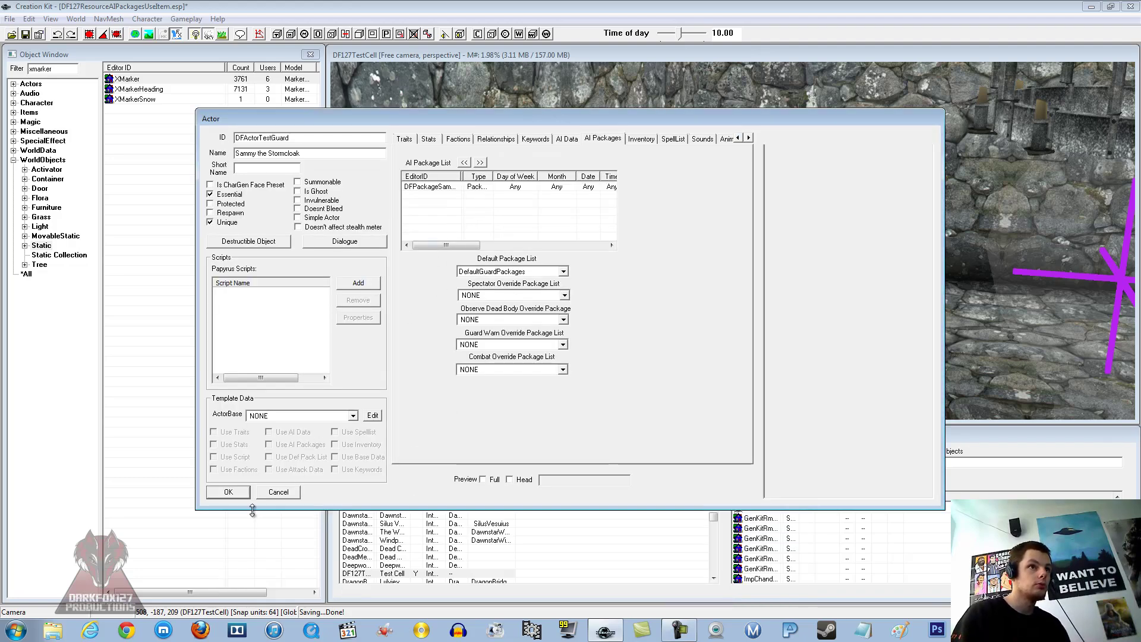
# Add the Firebolt spell to Sammy's SpellList
pyautogui.click(242, 493)
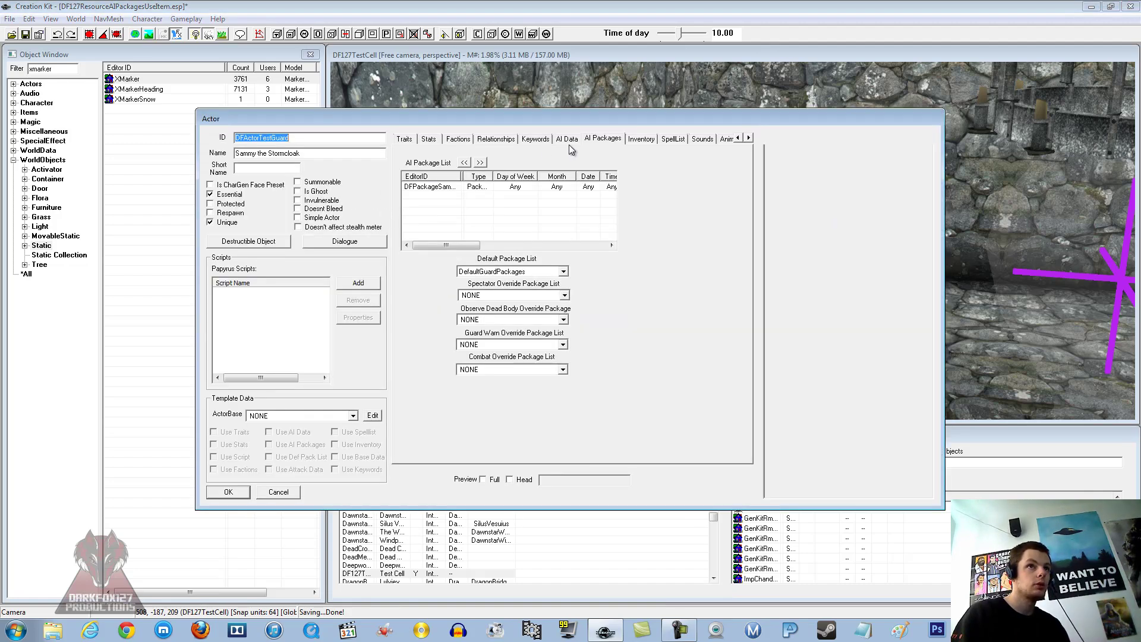
pyautogui.click(673, 140)
pyautogui.rightClick(459, 244)
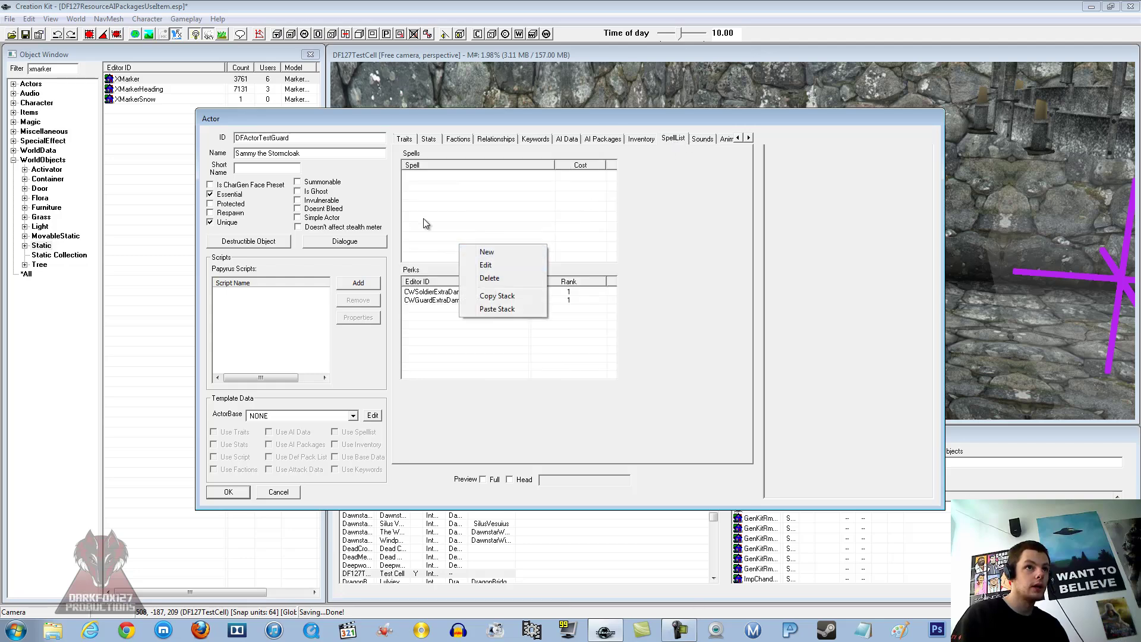
pyautogui.click(423, 219)
pyautogui.rightClick(483, 236)
pyautogui.click(503, 244)
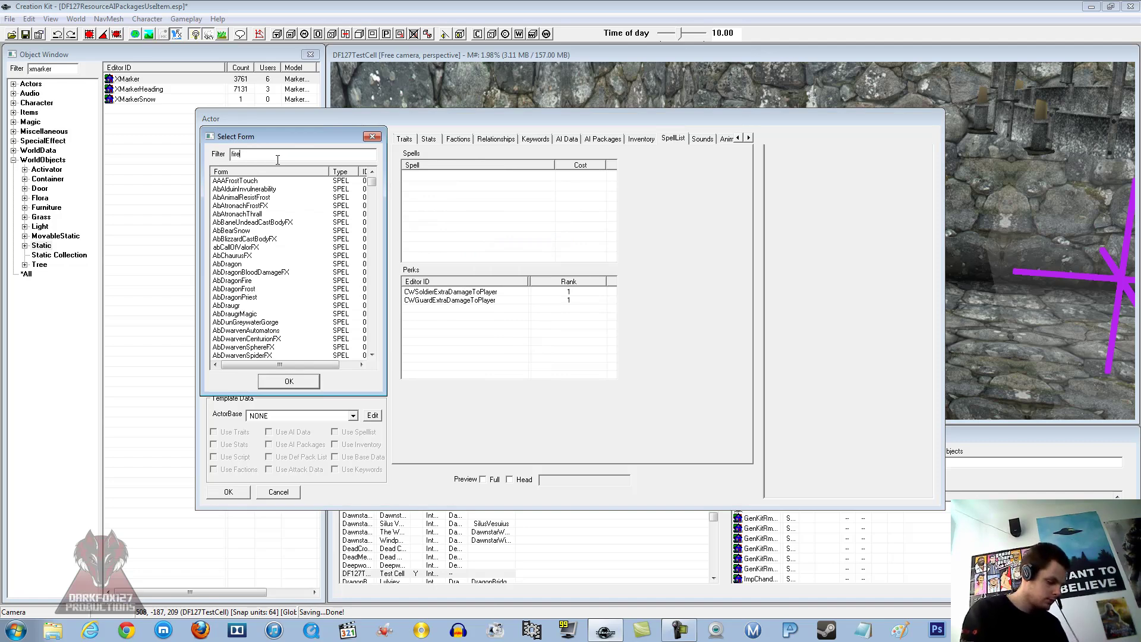
pyautogui.write('firebolt')
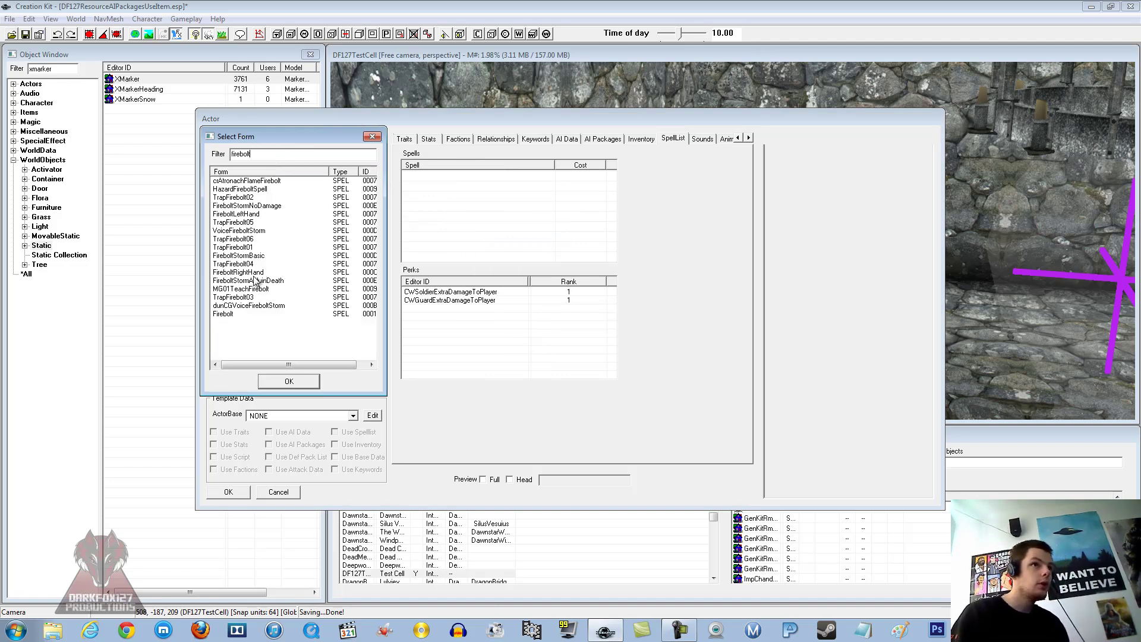
pyautogui.click(228, 314)
pyautogui.click(289, 381)
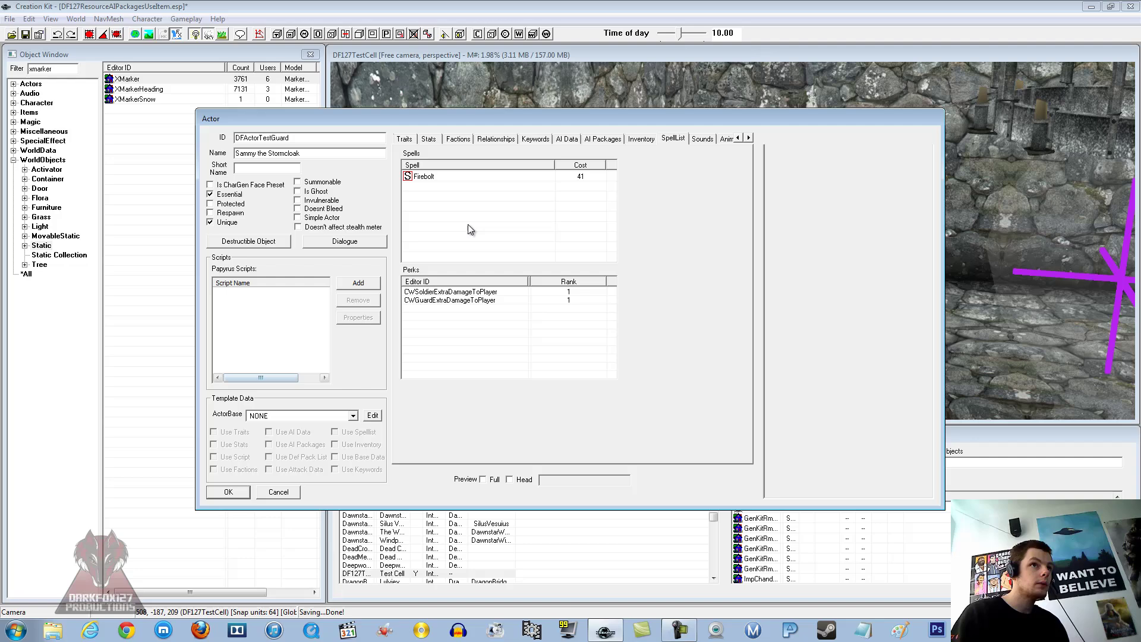
# Set Sammy's Magicka Offset to 300 on the Stats tab
pyautogui.click(405, 141)
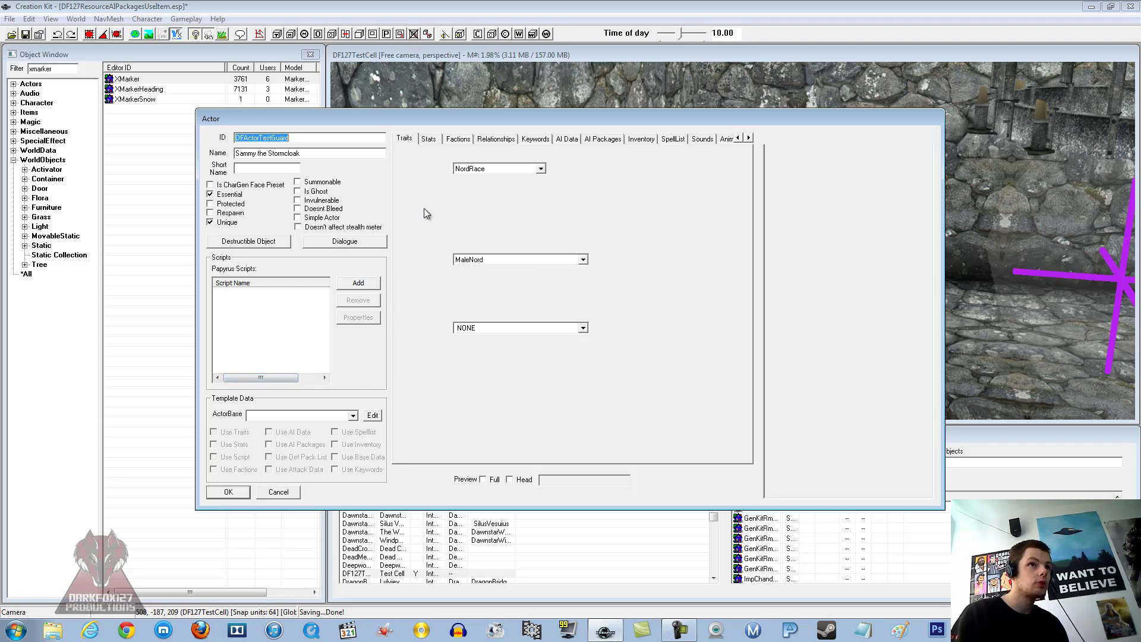
pyautogui.click(429, 141)
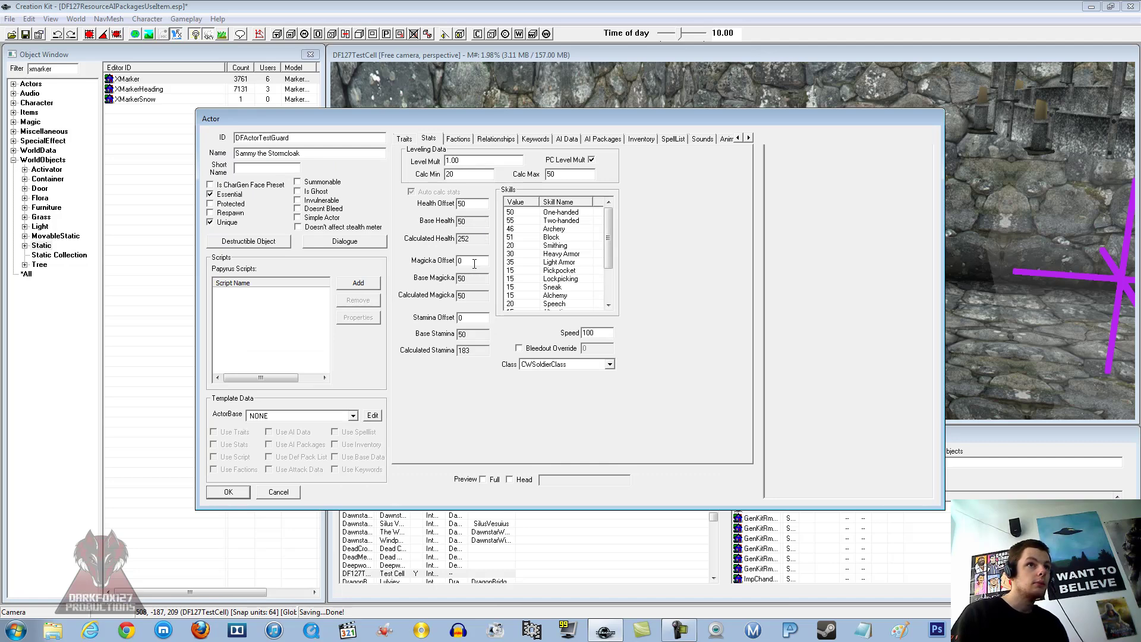
pyautogui.write('300')
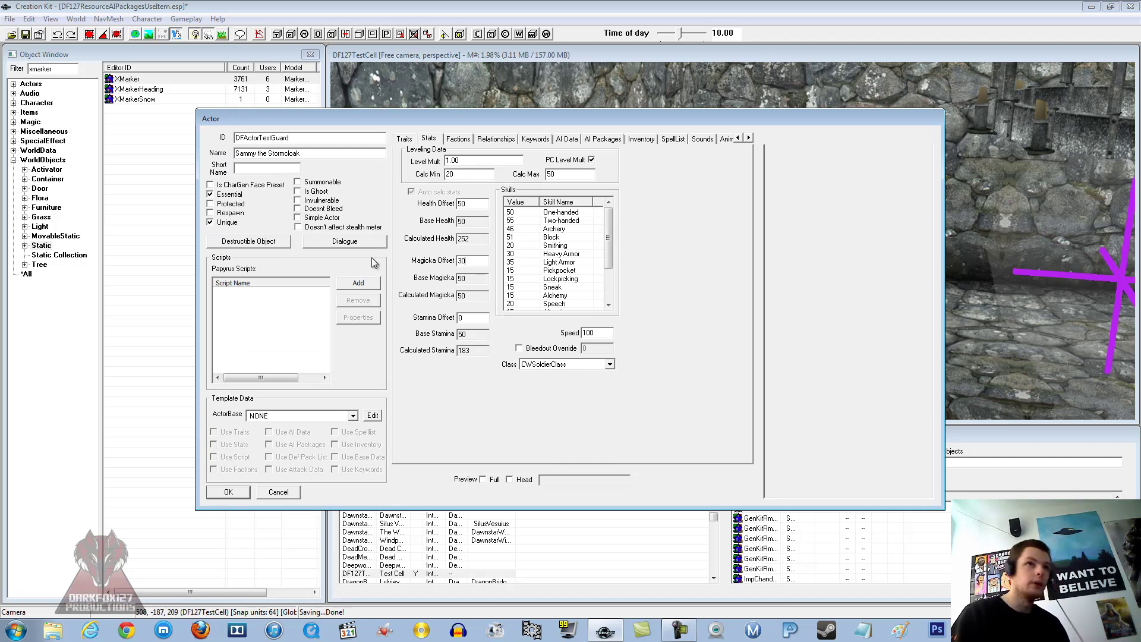
pyautogui.click(558, 262)
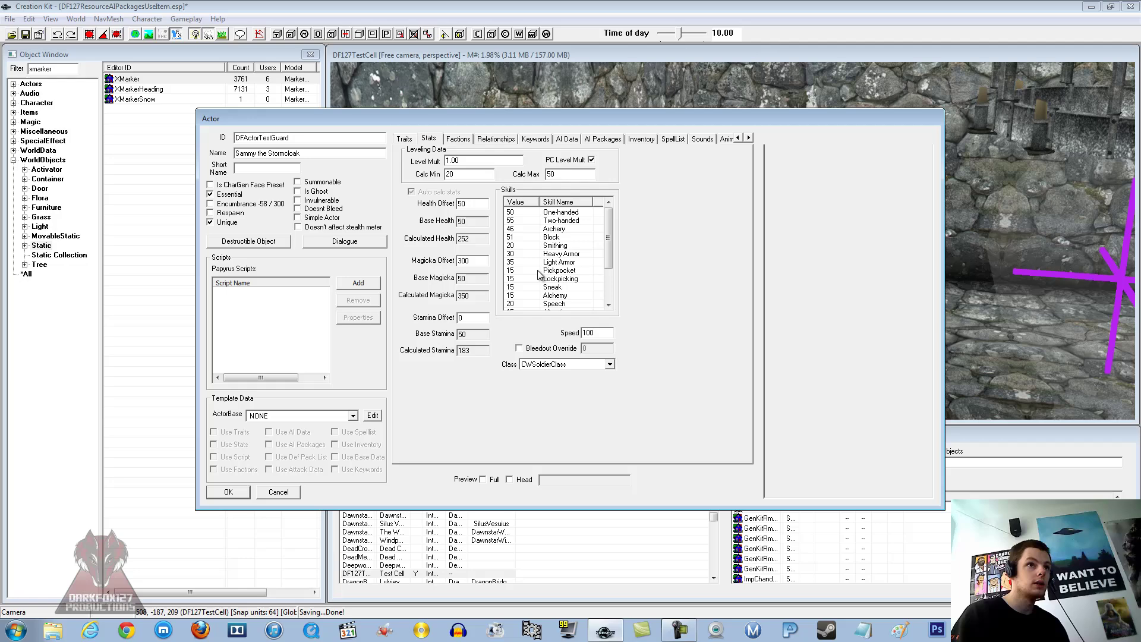
# Close the actor and reference windows and save the plugin
pyautogui.click(228, 492)
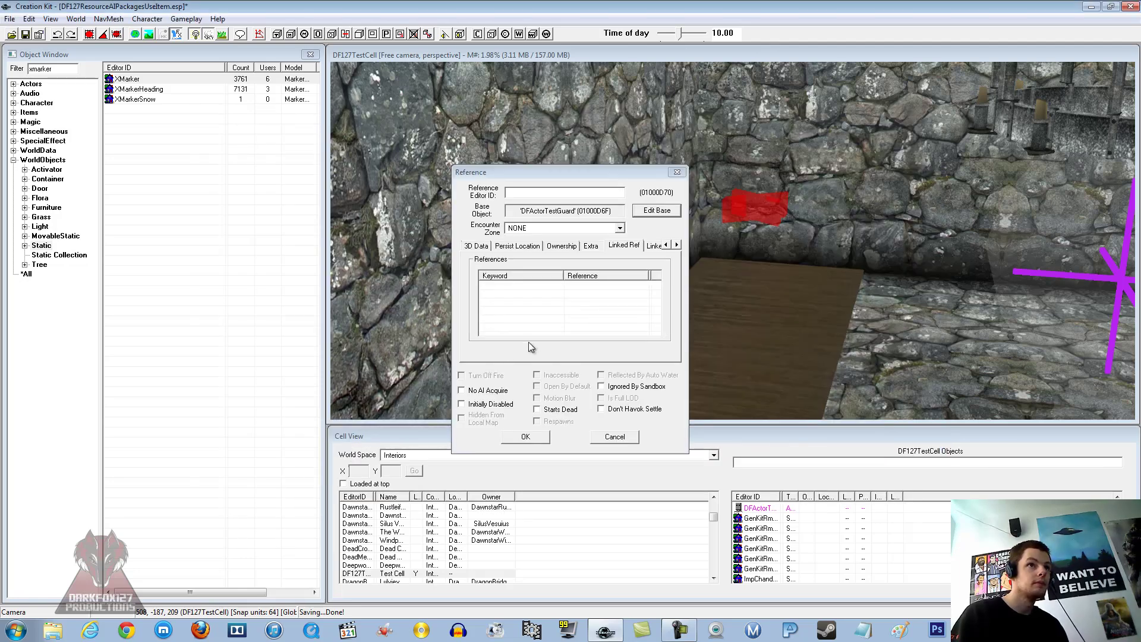
pyautogui.click(523, 439)
pyautogui.scroll(-5, 633, 298)
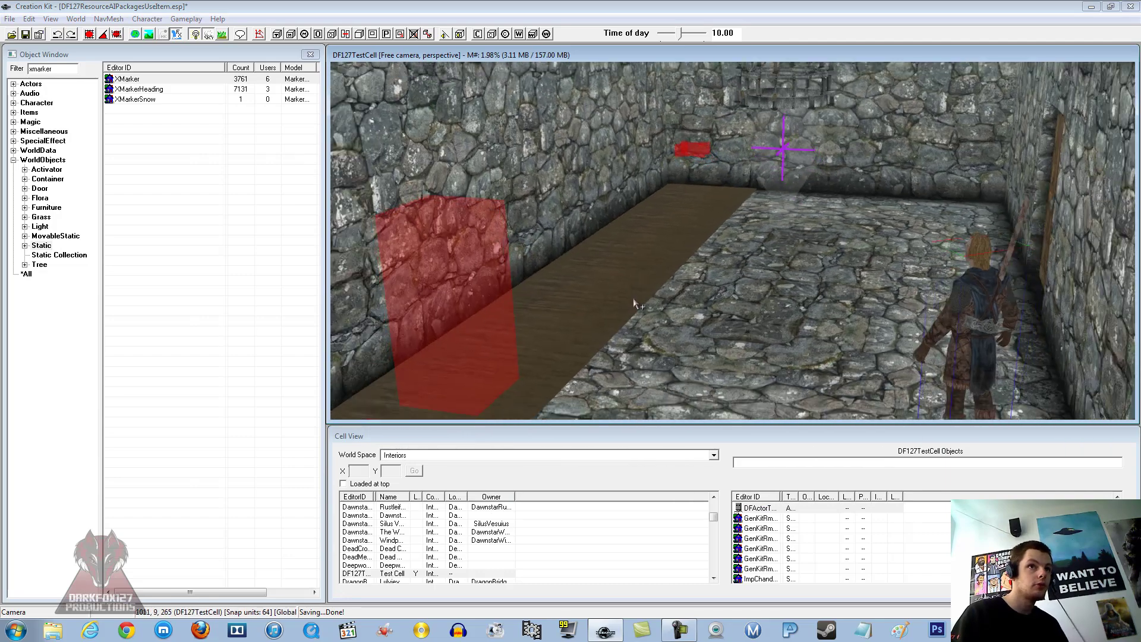
pyautogui.scroll(-6, 639, 285)
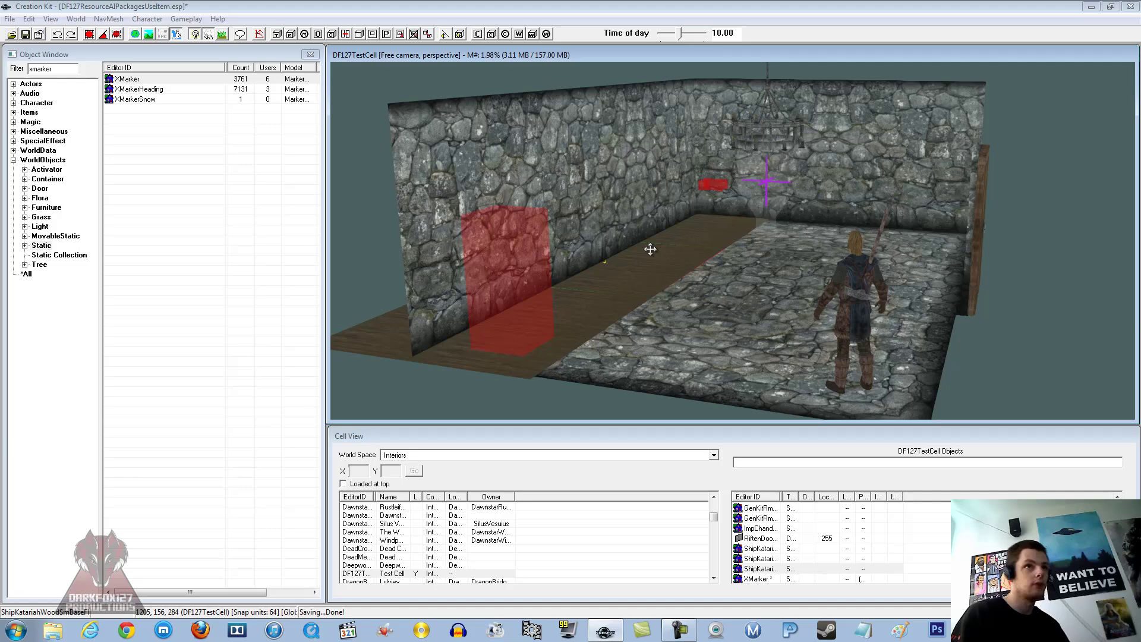
pyautogui.click(25, 33)
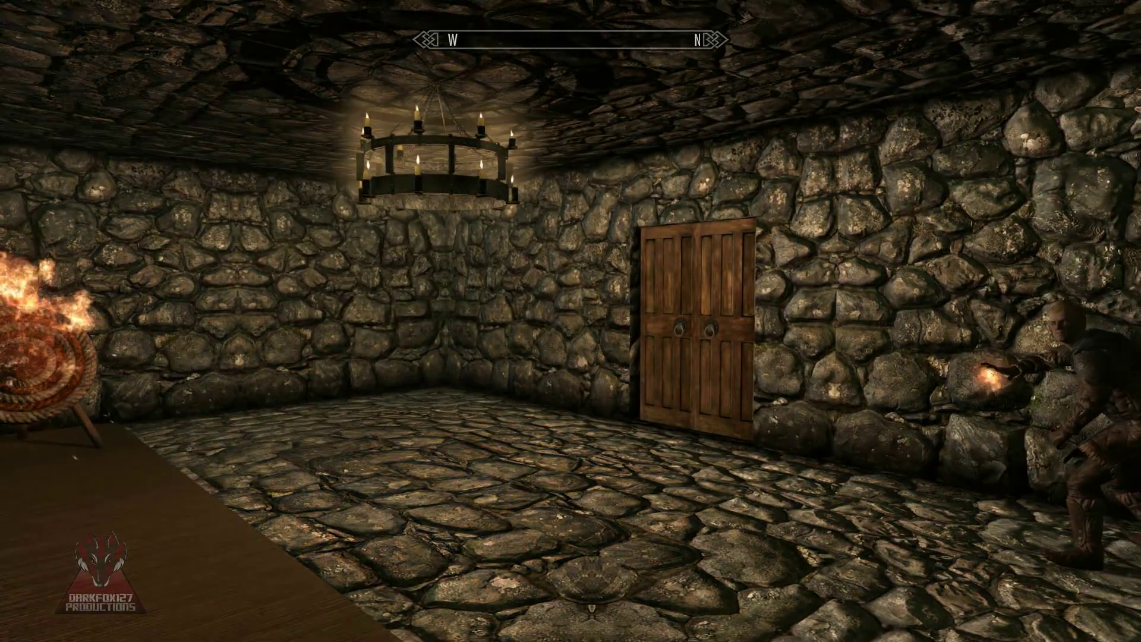
# Disable the existing NPC through the console so it leaves the test room
pyautogui.press('`')
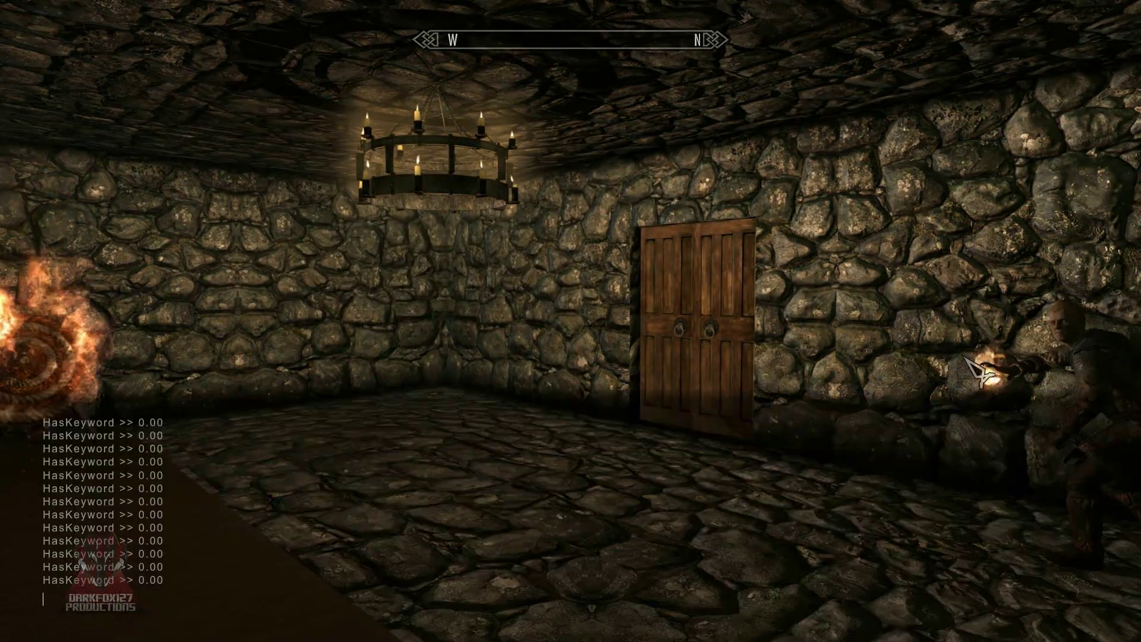
pyautogui.click(1095, 369)
pyautogui.write('disable')
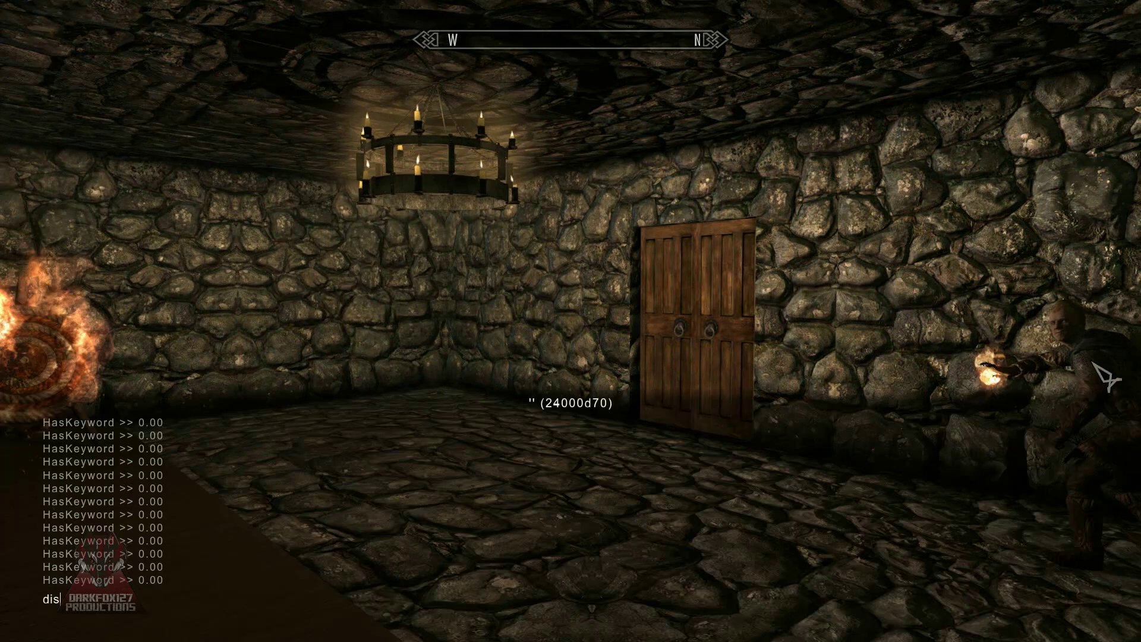
pyautogui.press('Return')
pyautogui.press('`')
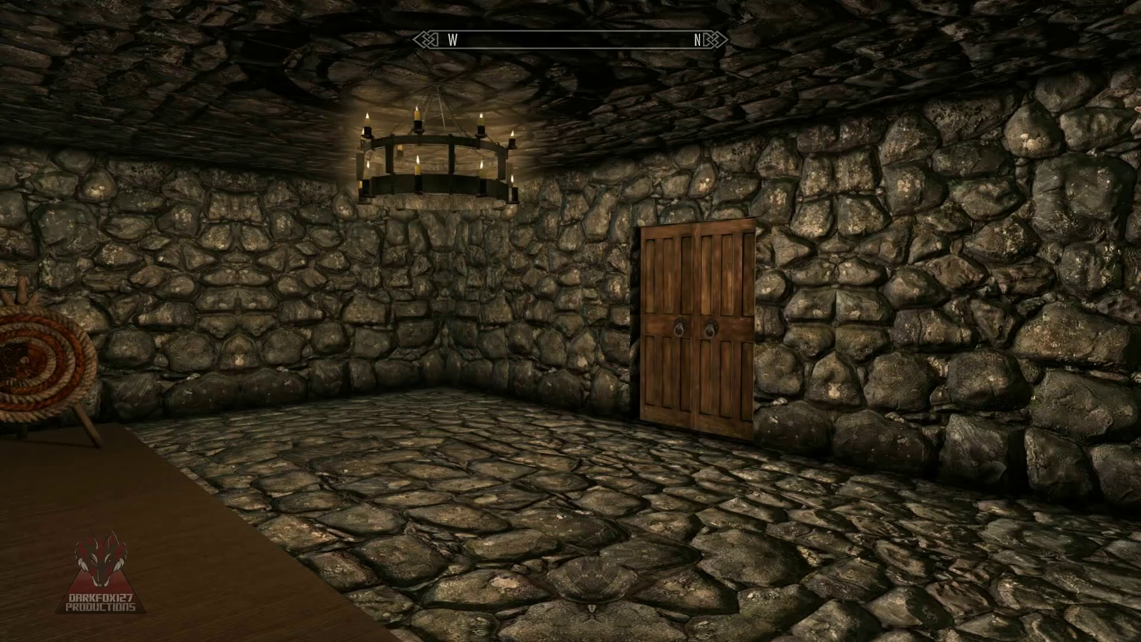
# Travel back to DF127TestCell by rerunning the coc df127testcell console command
pyautogui.press('`')
pyautogui.press('Up')
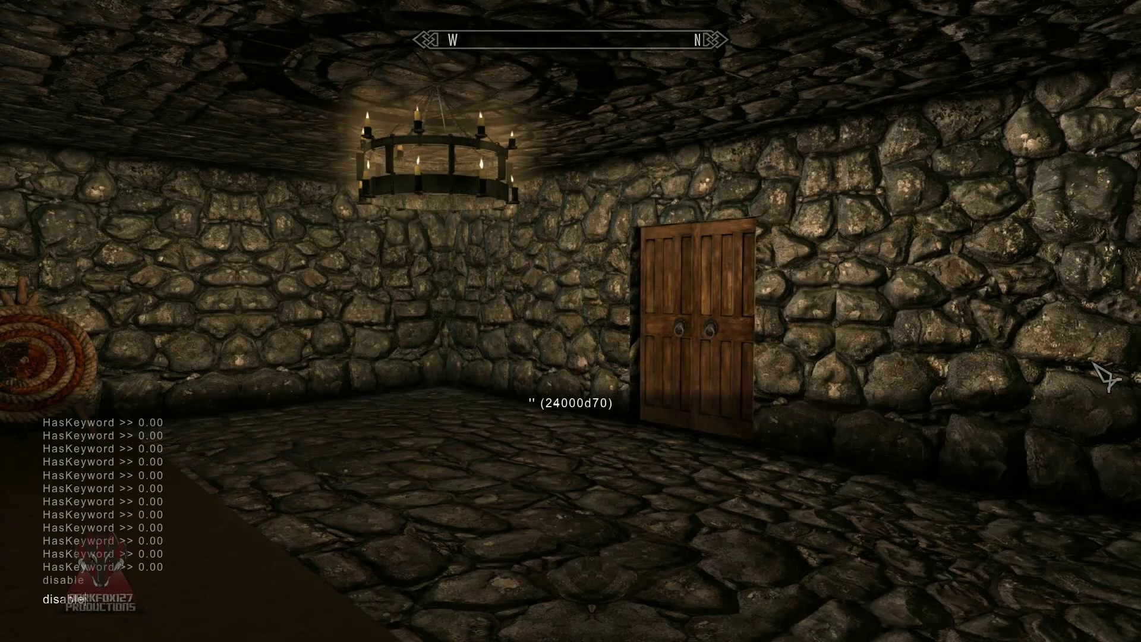
pyautogui.press('Up')
pyautogui.press('`')
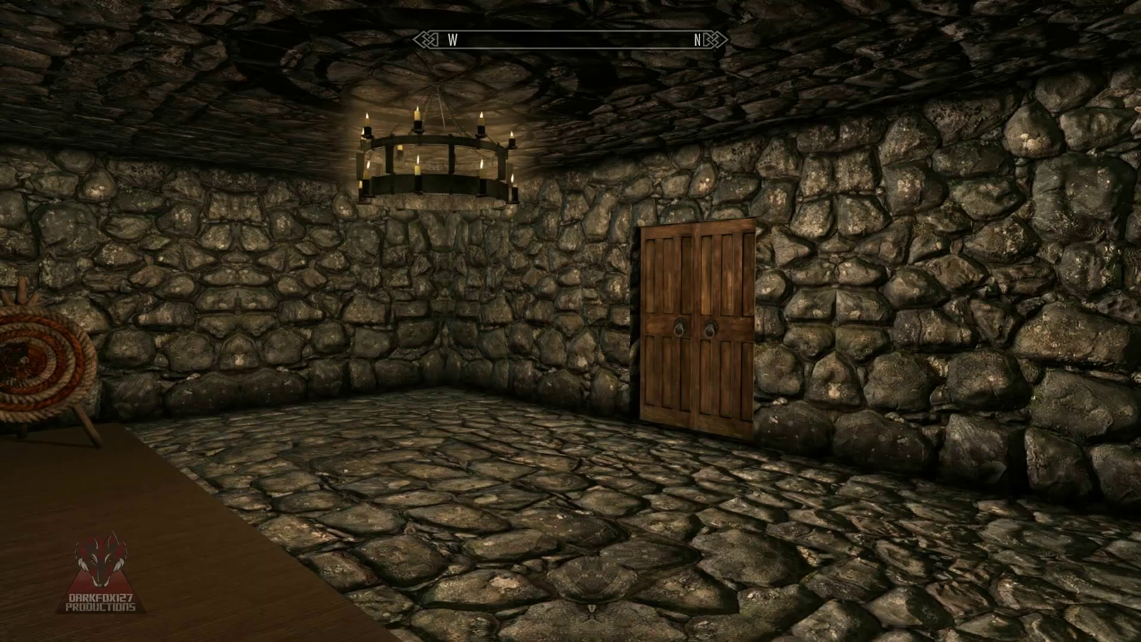